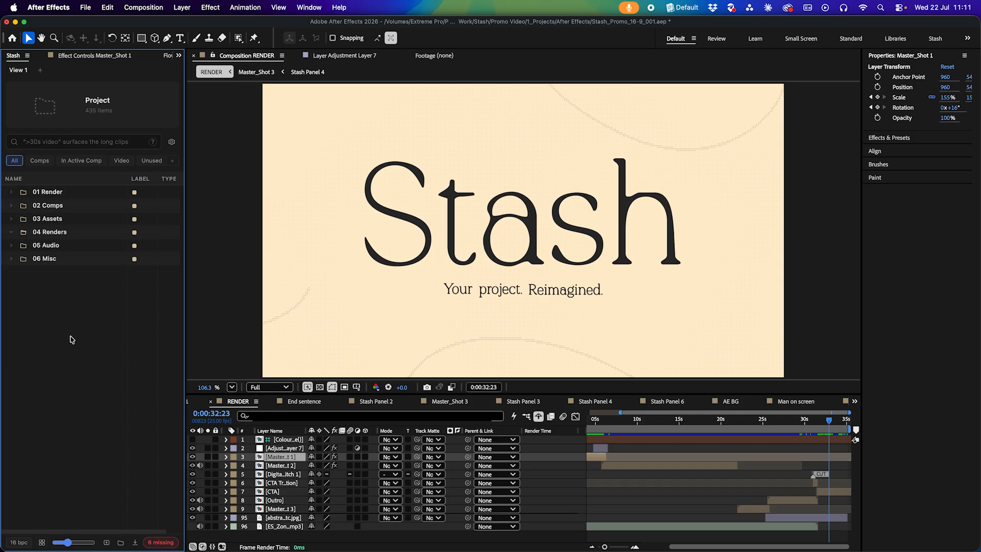
Expand the 03 Assets folder and its 03_JPEG/PNG/TIFF subfolder
double_click(52, 219)
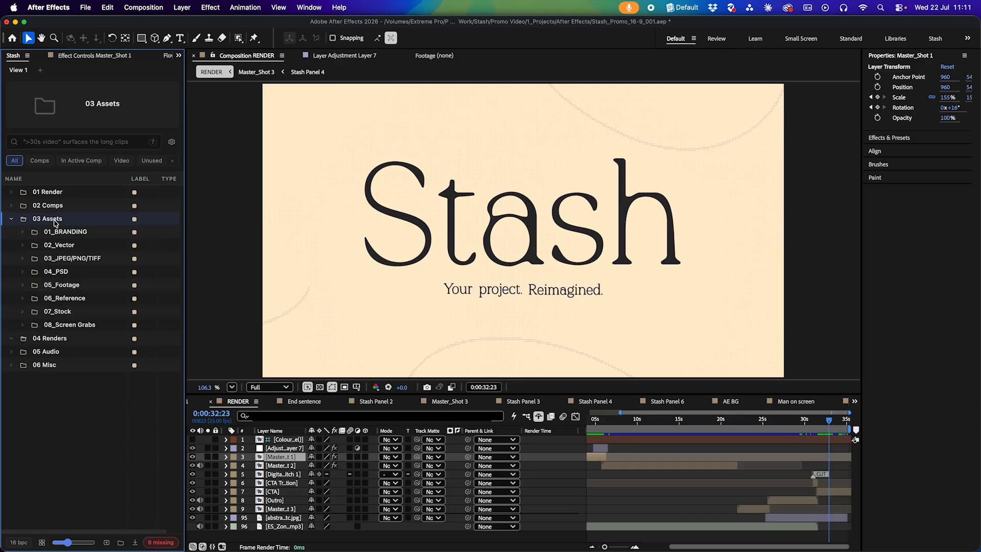
double_click(73, 260)
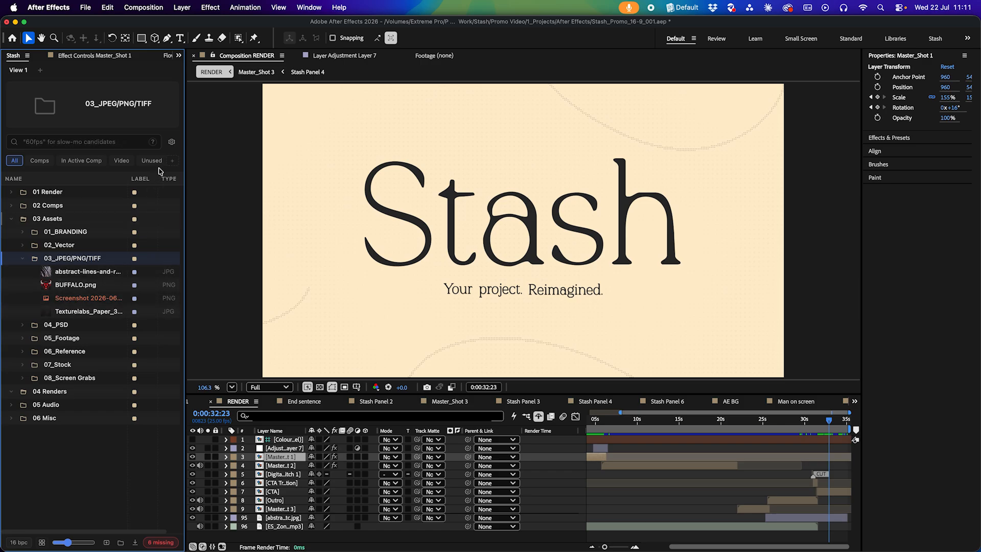
Turn off inline thumbnails for images in the panel settings
click(172, 146)
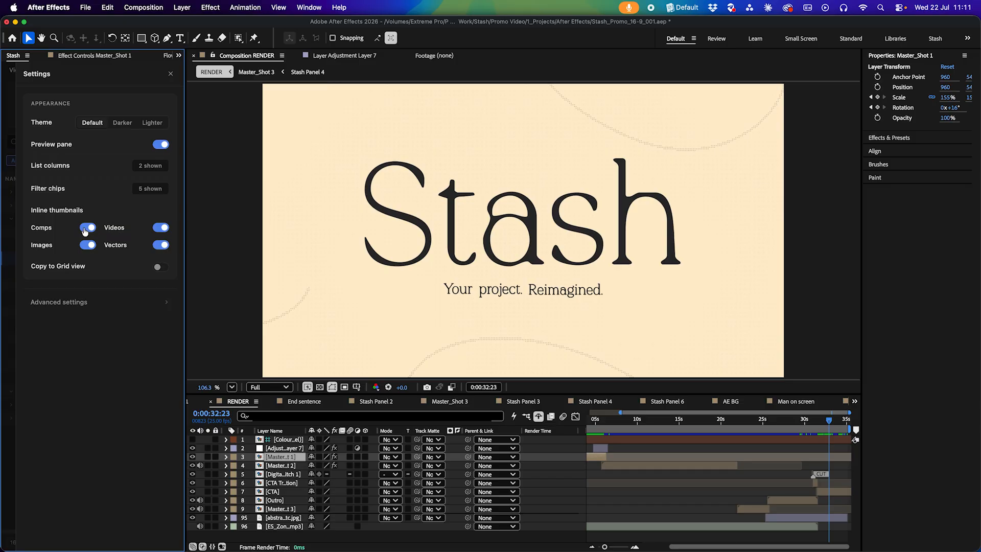
click(87, 245)
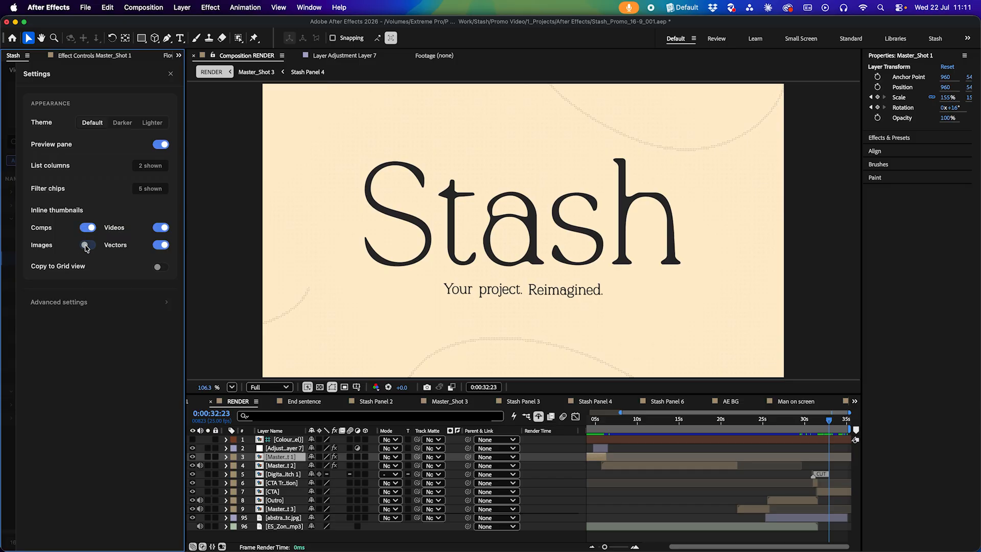
click(5, 309)
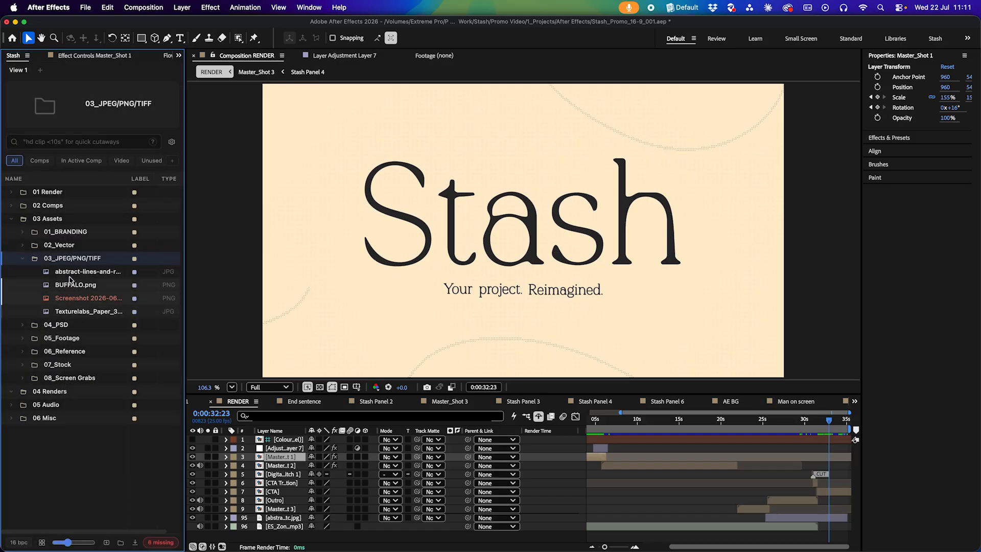
Turn inline image thumbnails back on in the panel settings
click(172, 144)
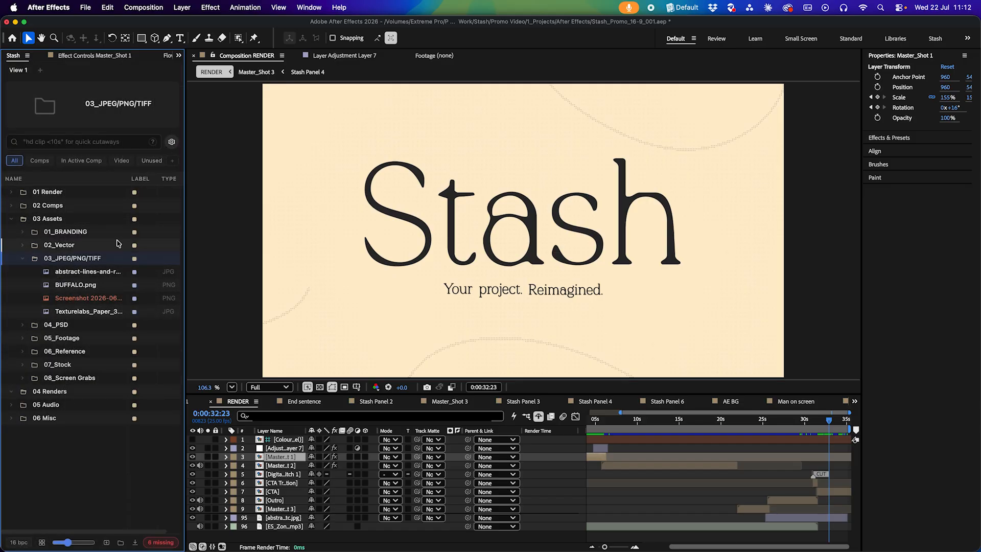
click(88, 245)
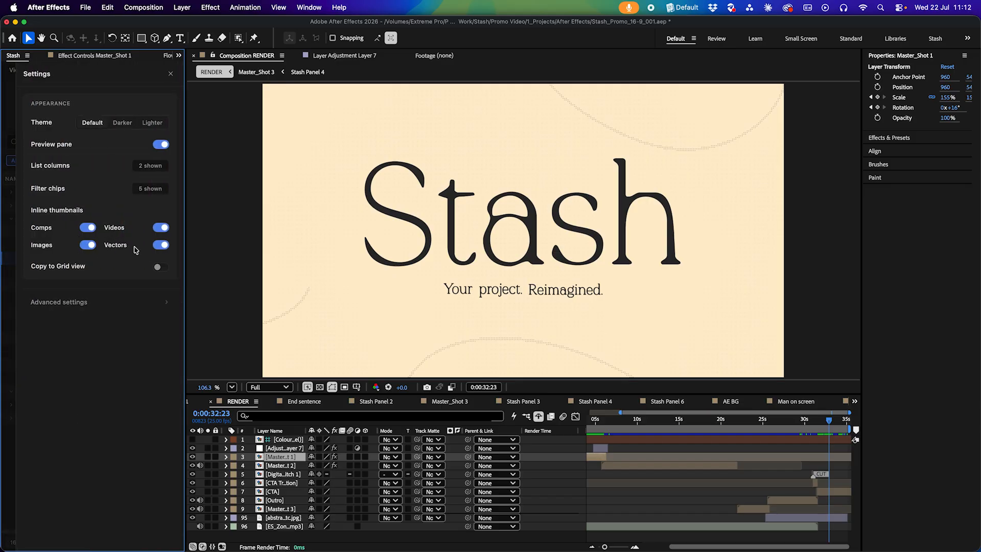
mouse_move(61, 268)
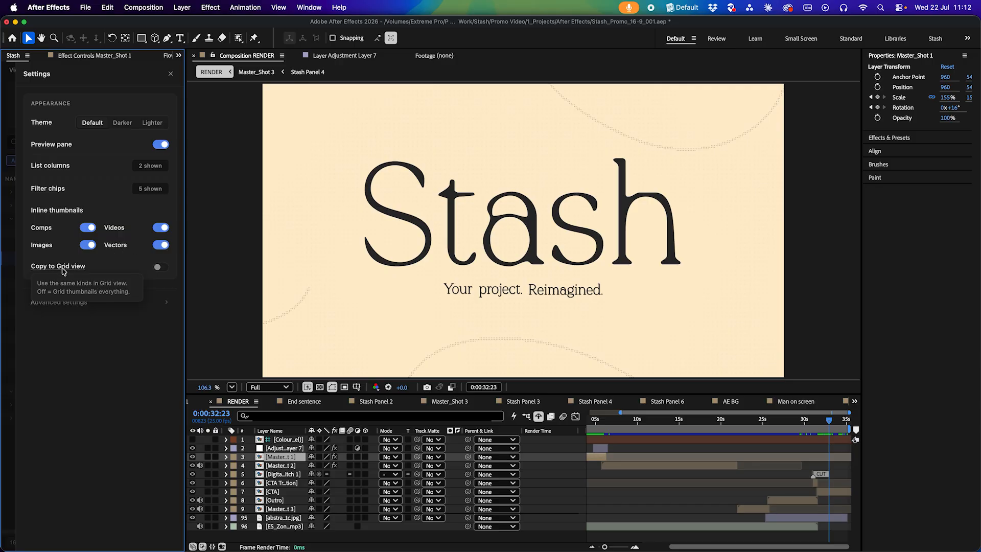
click(4, 367)
Switch the panel to grid view and open the 03_JPEG/PNG/TIFF folder inside 03 Assets
click(42, 543)
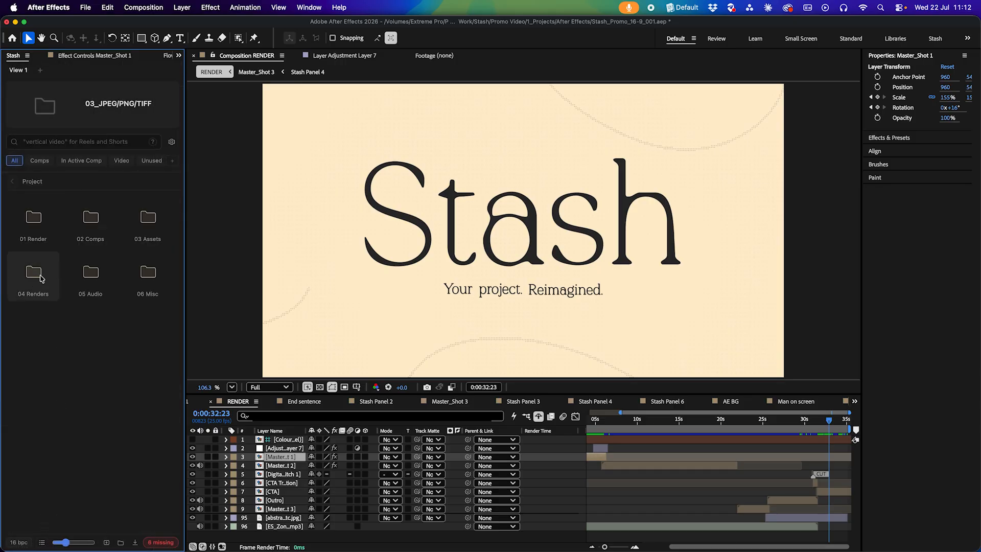
double_click(135, 223)
double_click(147, 234)
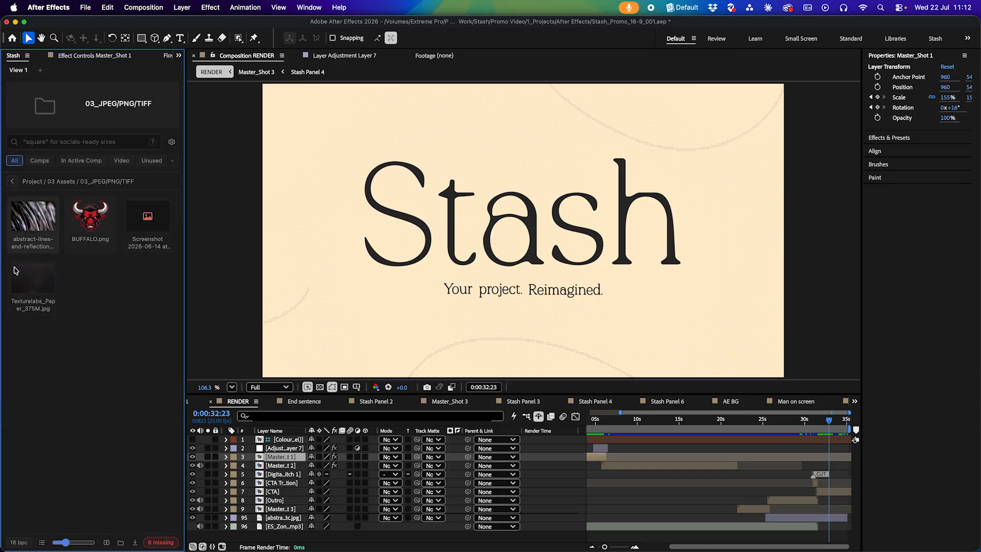
Enable Copy to Grid view and switch off inline image thumbnails in the panel settings
click(171, 142)
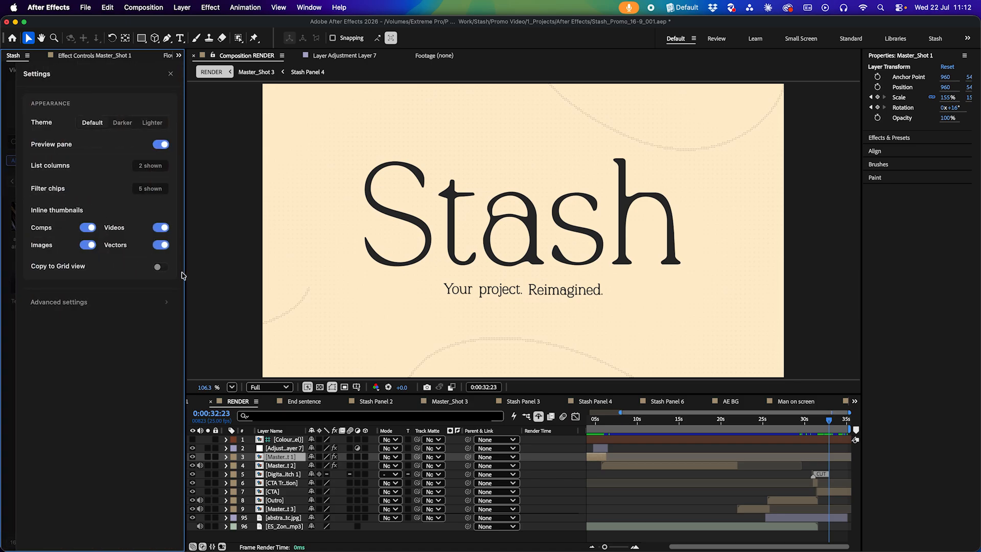
click(161, 267)
click(88, 247)
click(5, 346)
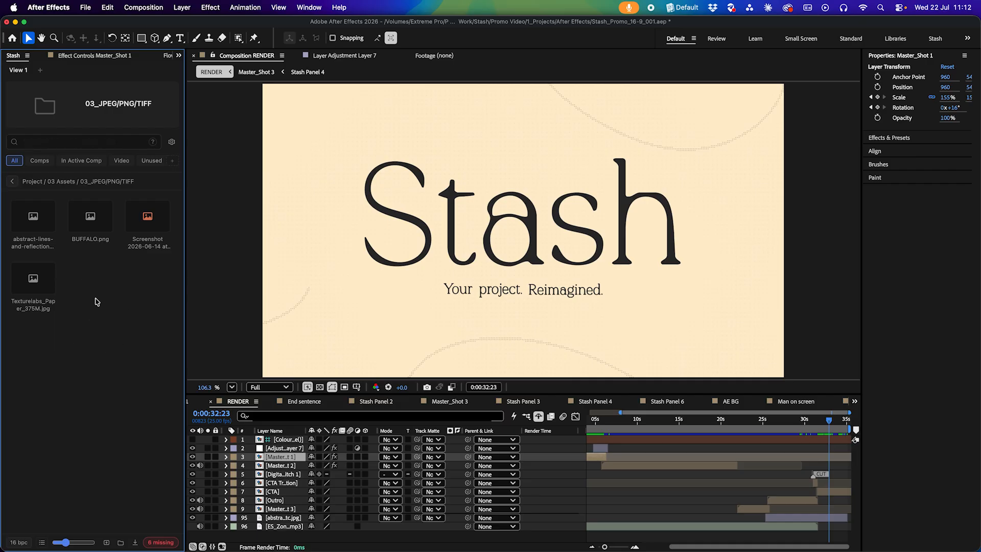
Switch back to list view and collapse the 03_JPEG/PNG/TIFF folder
click(43, 542)
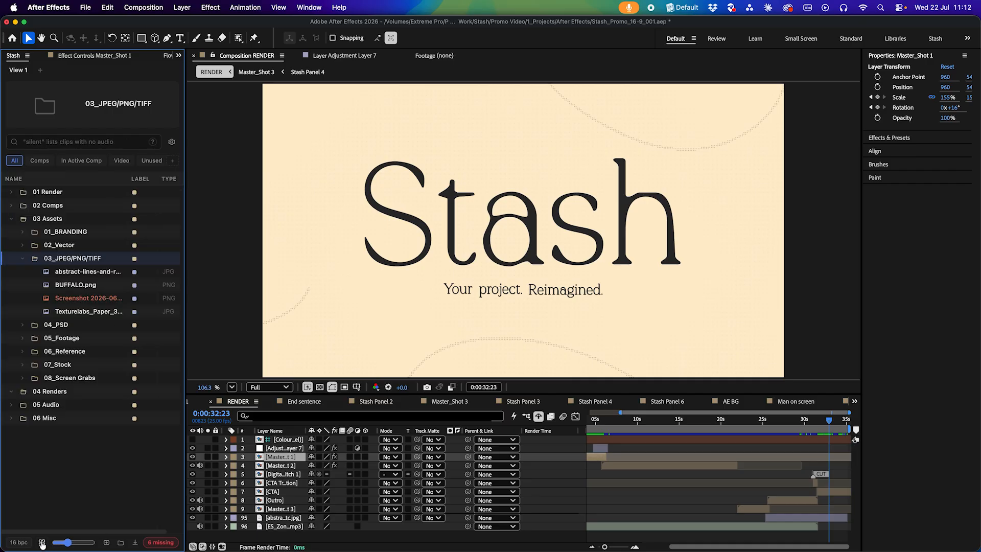
click(22, 259)
Select the RENDER comp inside 01 Render and enlarge its preview pane
click(11, 191)
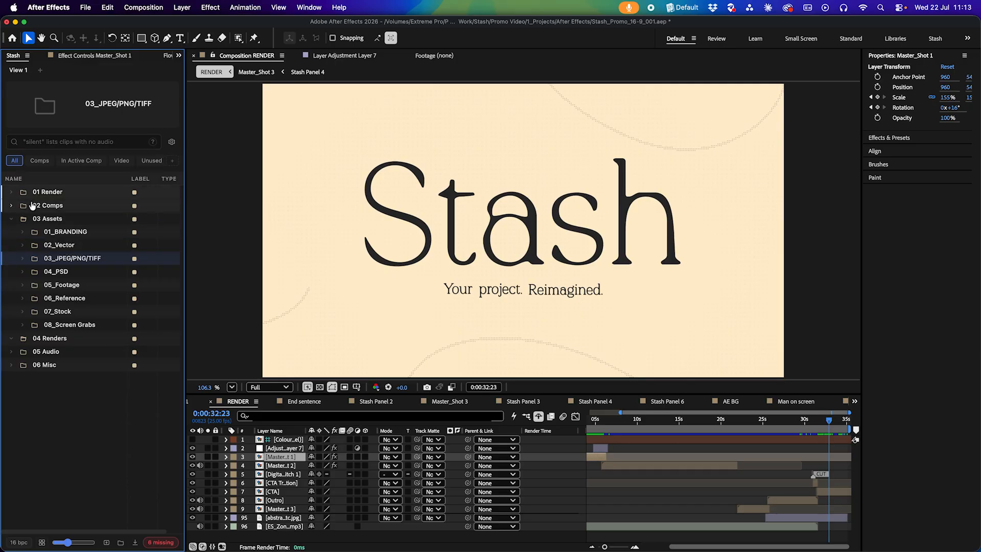
click(47, 206)
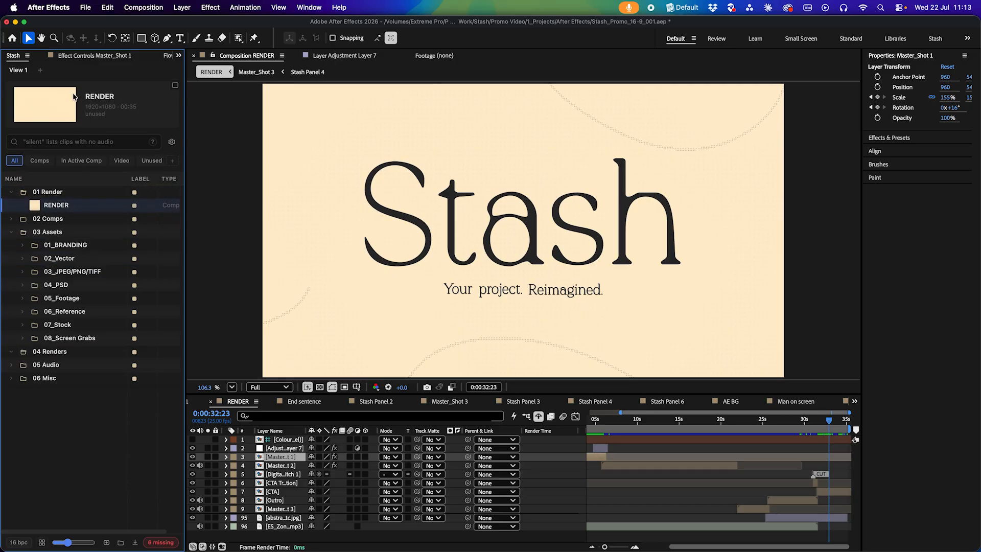
click(174, 87)
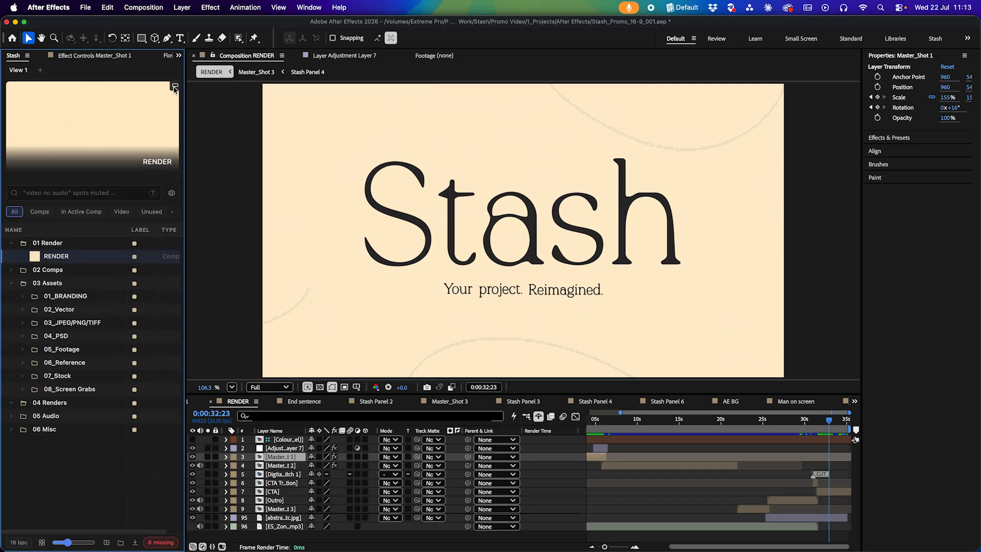
Deselect all layers and move the current time from the start back to 0:00:32:23
key(Home)
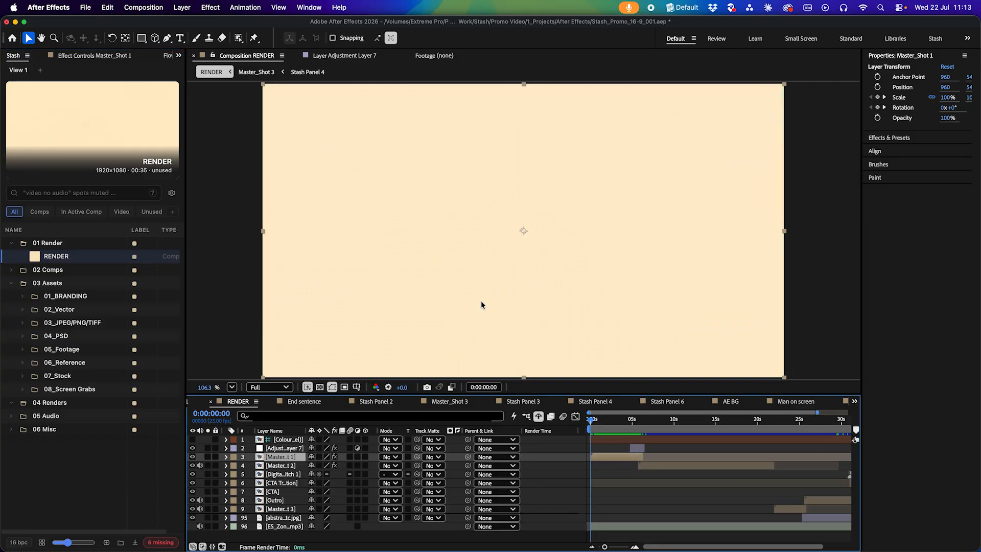
click(650, 487)
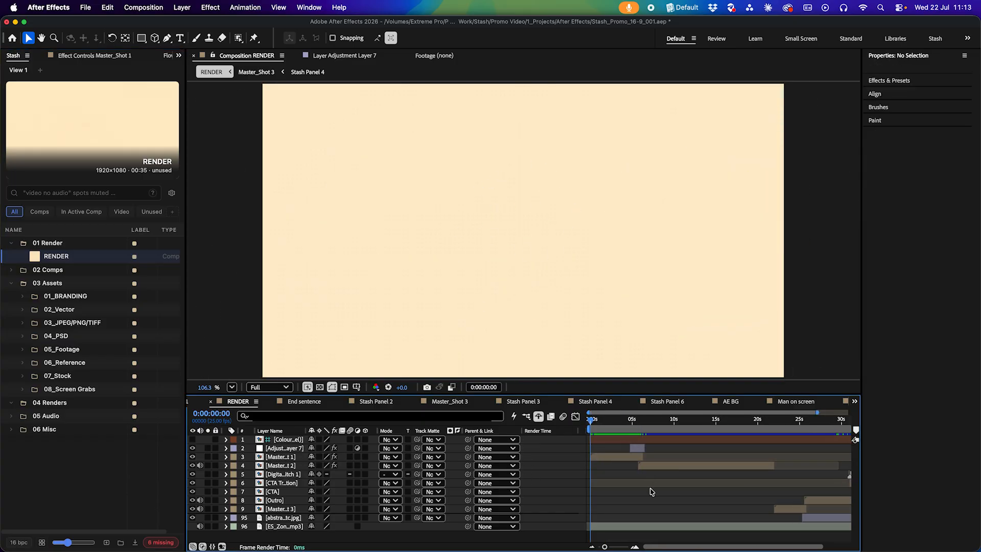
scroll(715, 493, right, 3)
click(829, 428)
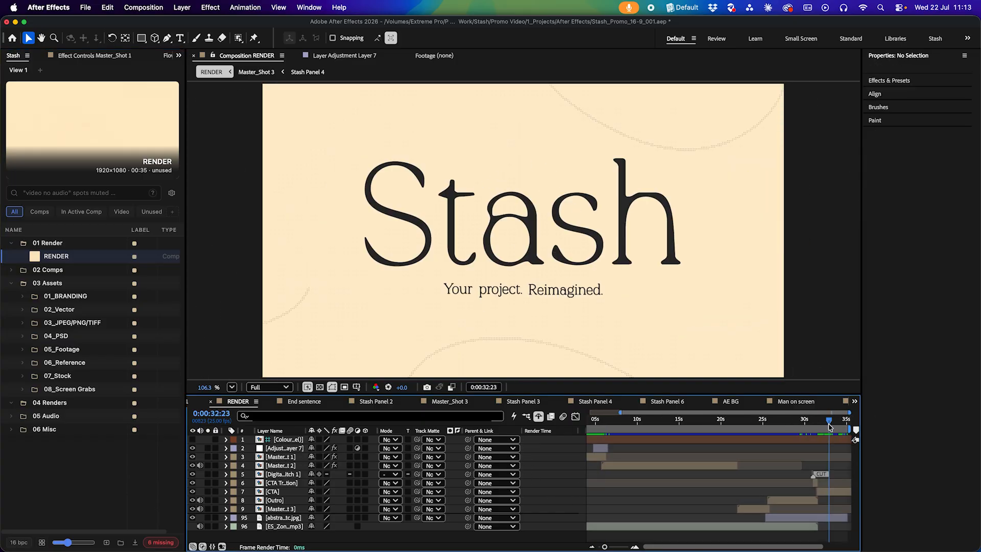
Reset the panel to its collapsed project overview
right_click(85, 132)
click(103, 135)
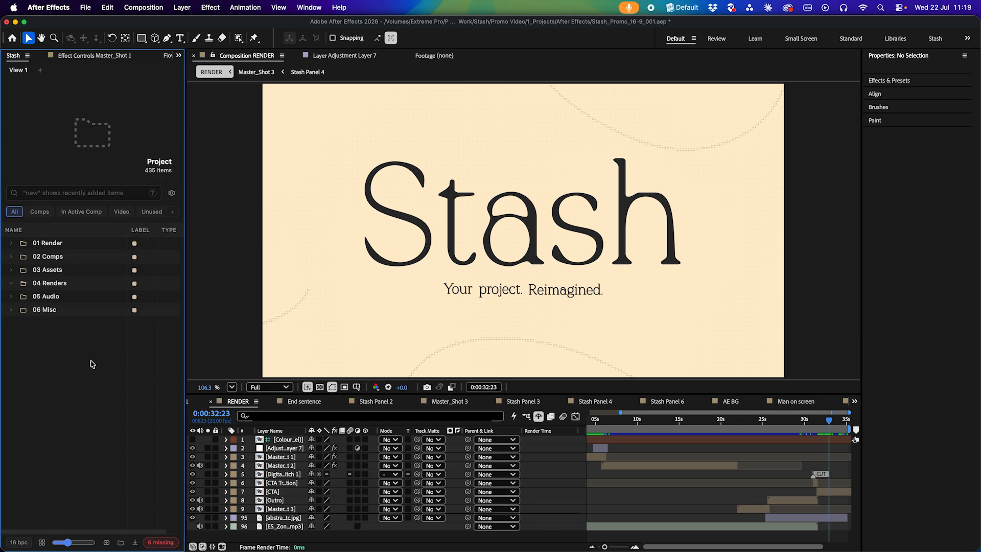
Search the project for cursor, then clear the search
click(85, 194)
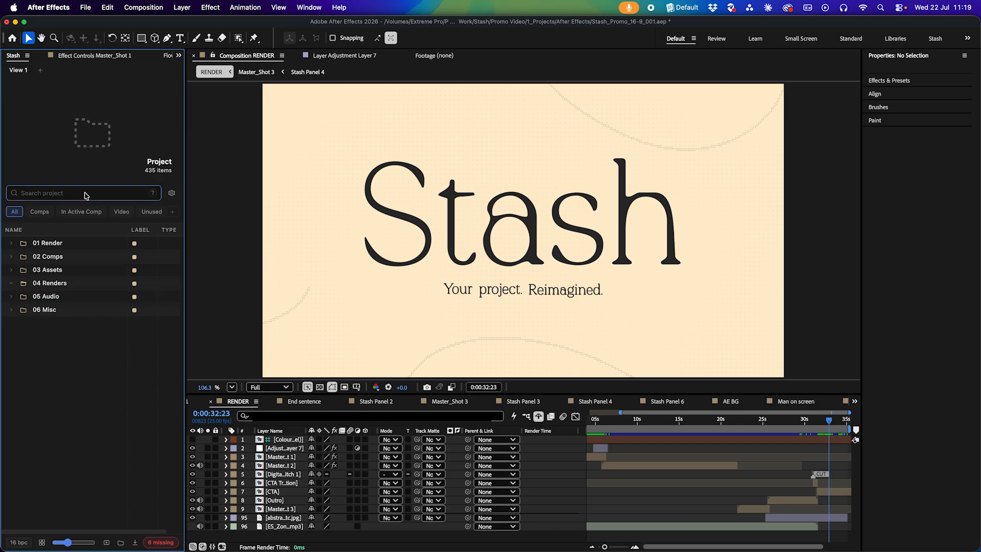
text(cursor)
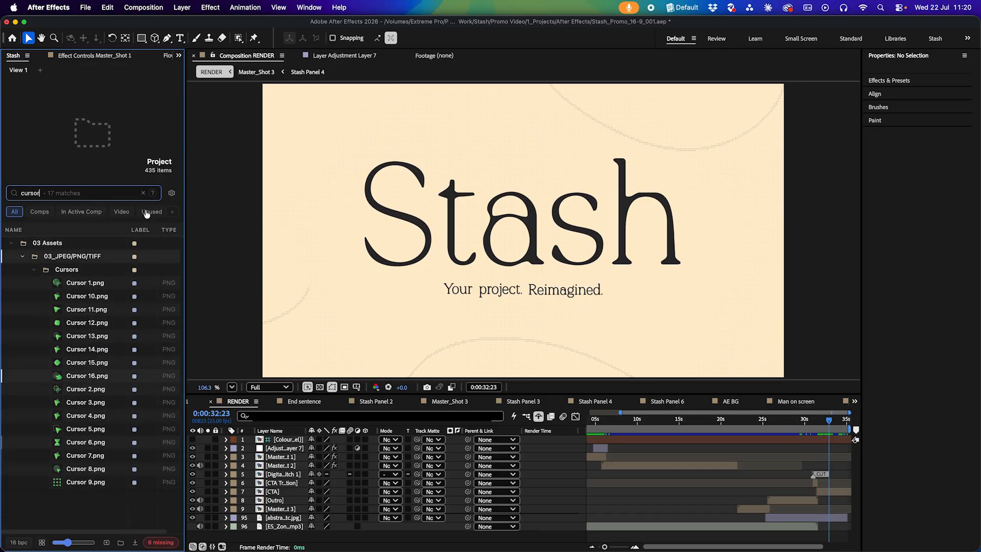
click(143, 193)
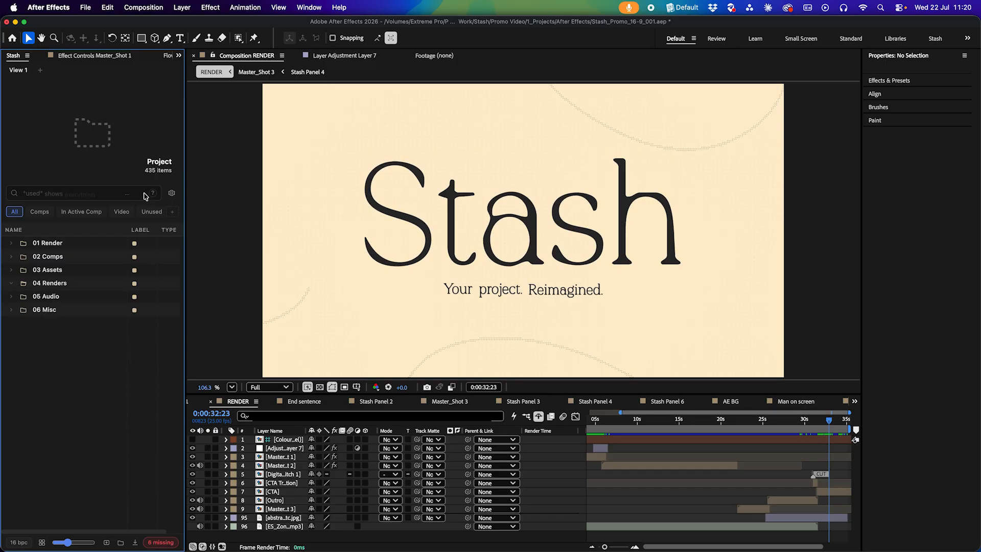
Search the project for square vector and preview sort-desc.svg among the results
mouse_move(153, 194)
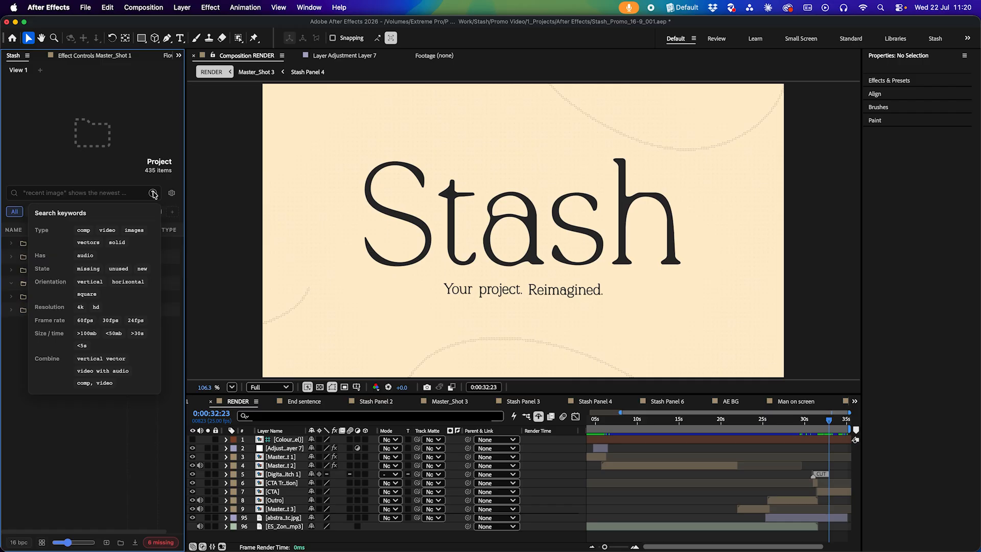
click(102, 193)
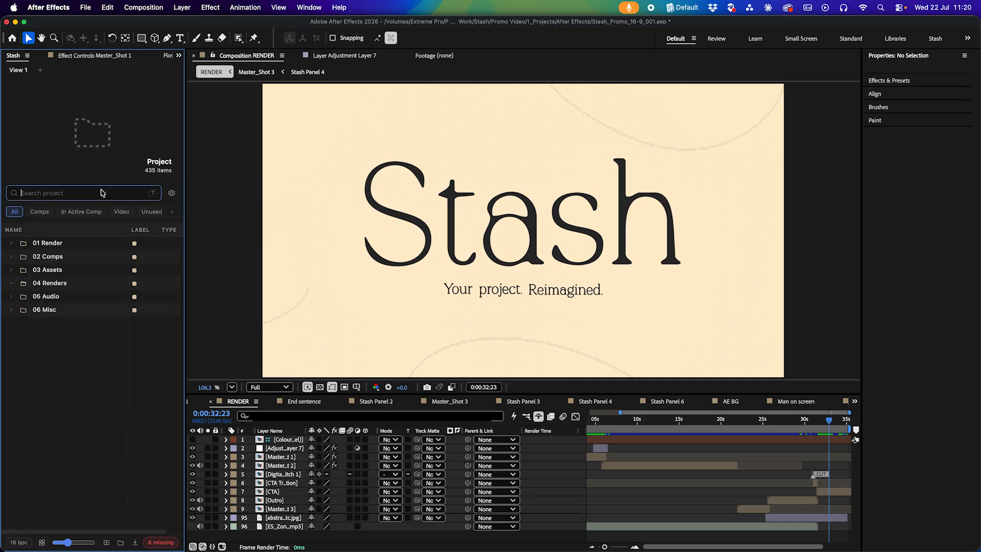
text(square vector)
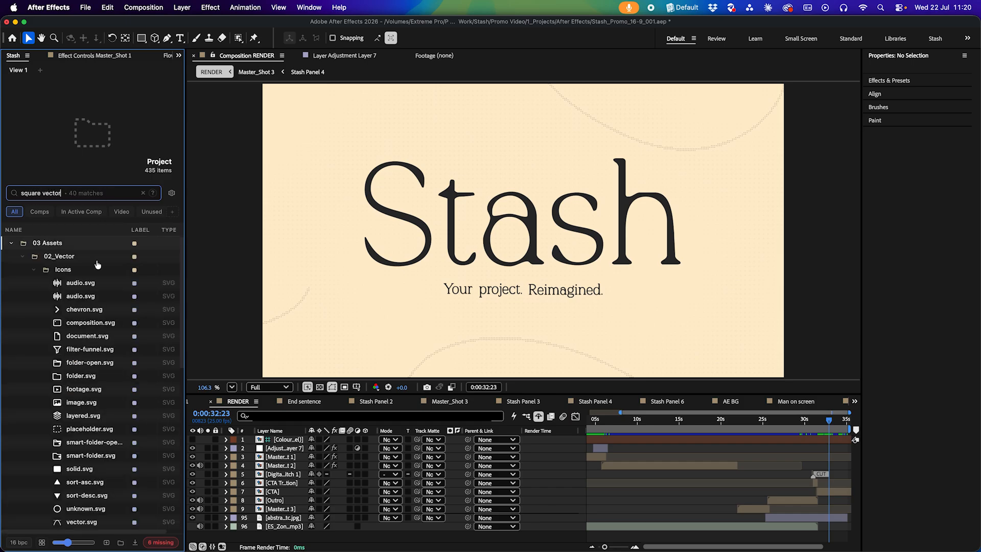
click(80, 456)
click(78, 494)
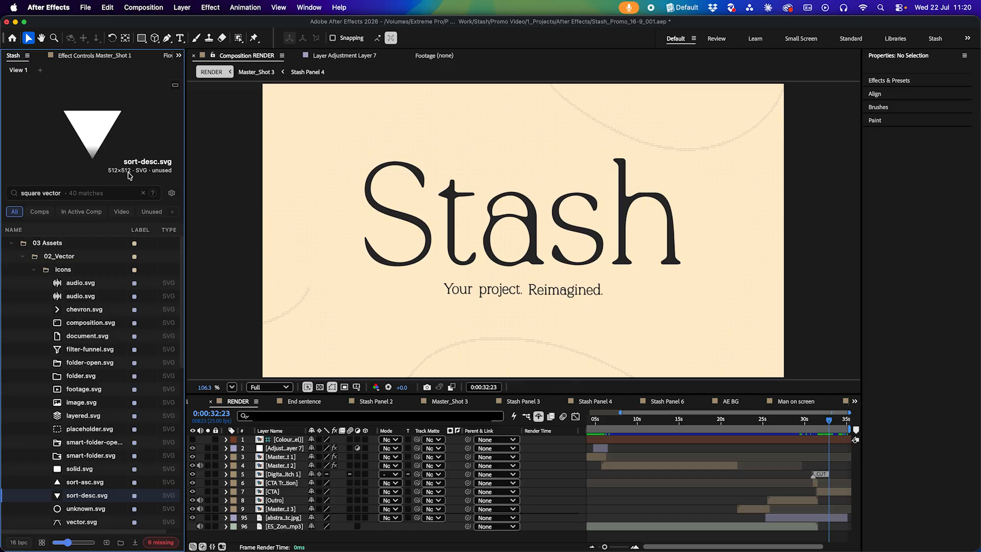
Search the project for unused and preview several of the matching comps and icons
click(143, 193)
click(91, 195)
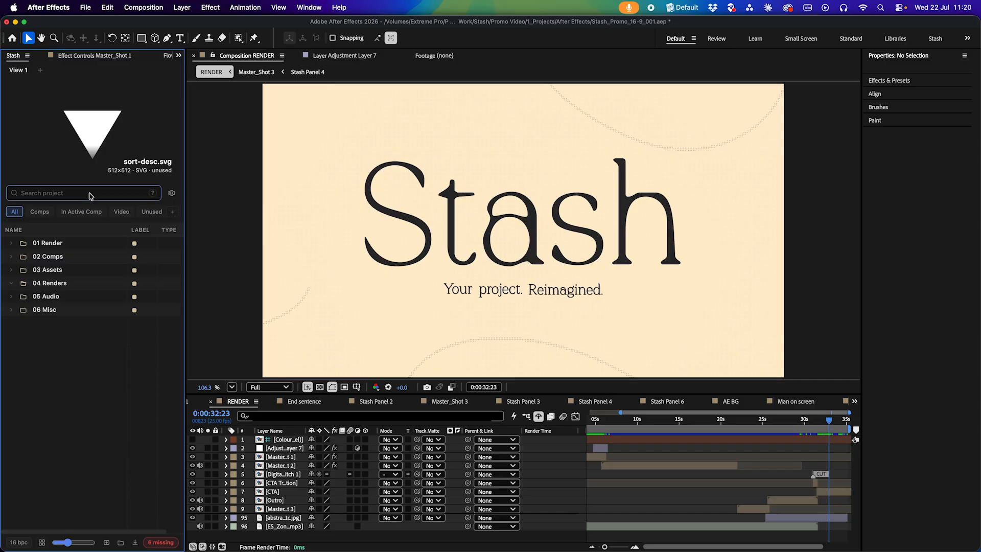
text(unused)
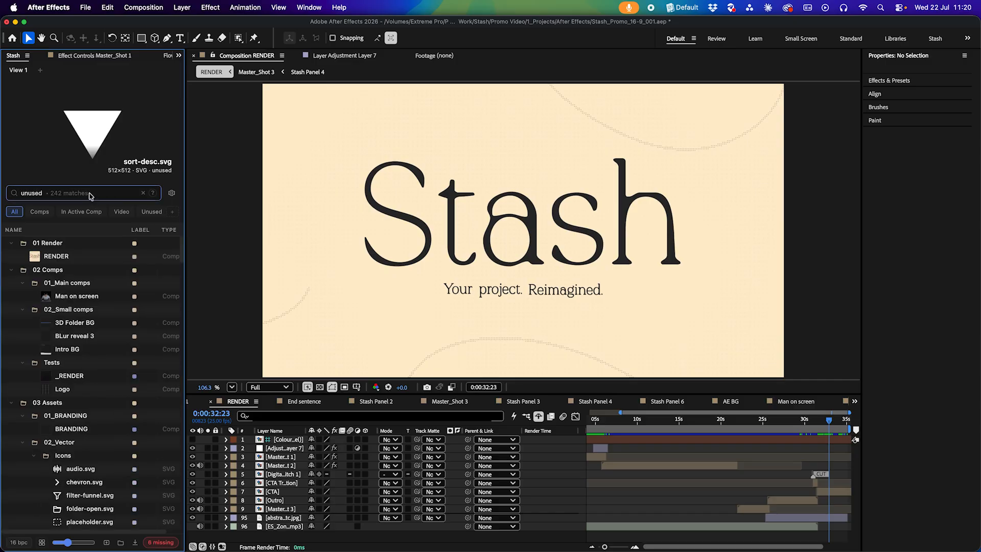
click(82, 297)
click(89, 336)
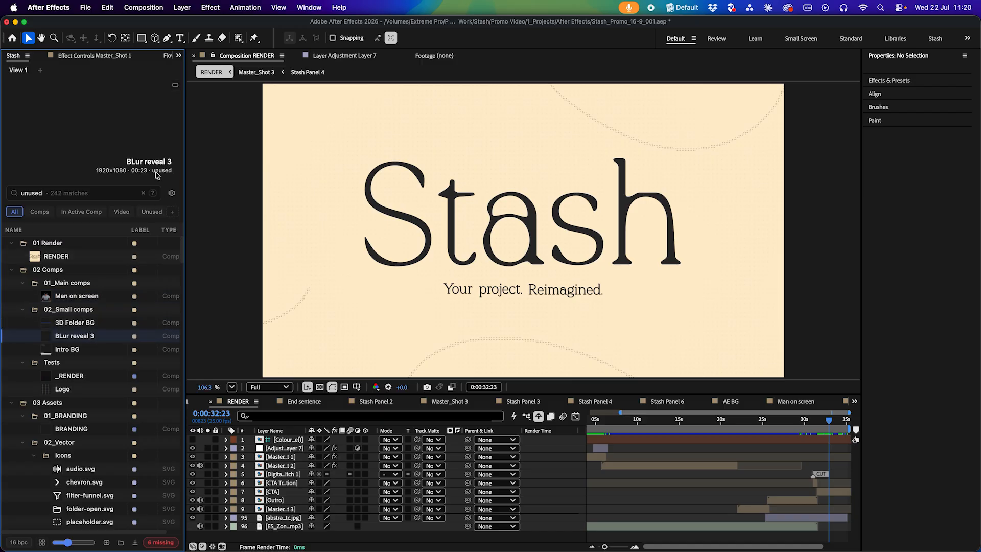
click(90, 495)
scroll(103, 483, down, 5)
click(103, 481)
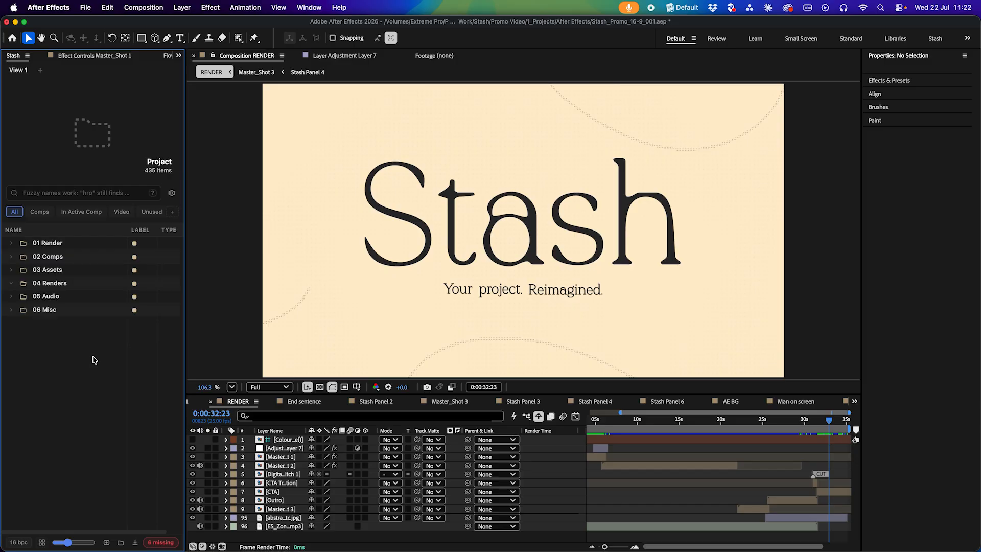
Try the Comps, Video and Unused filter chips, then return to All
click(40, 212)
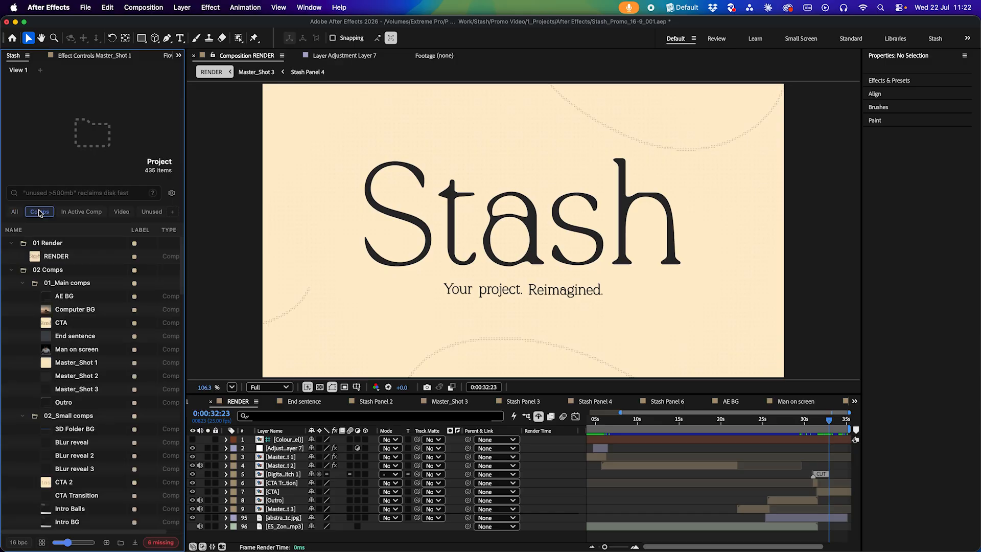
click(121, 212)
click(146, 213)
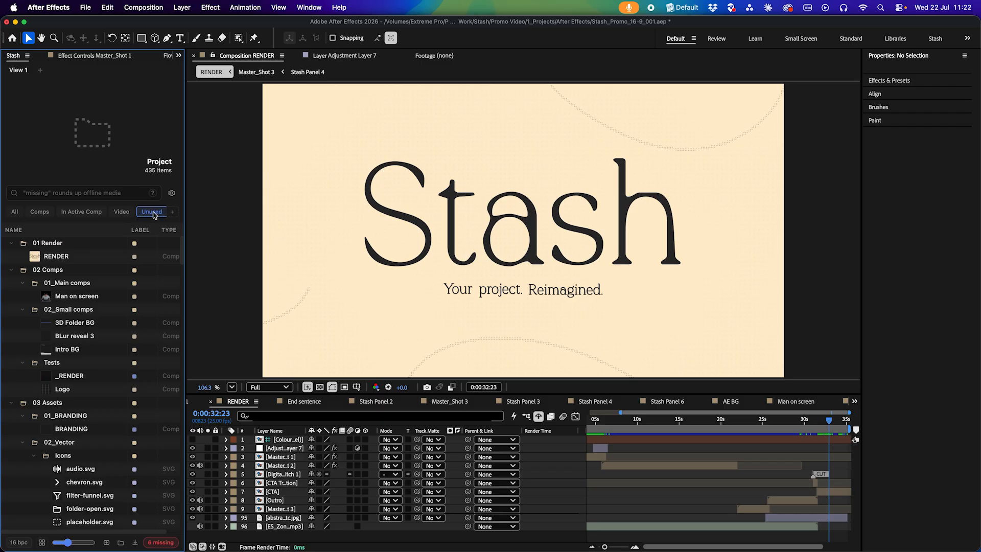
click(143, 212)
Open the extra filter list, then filter the project by Comps and by In Active Comp
click(174, 212)
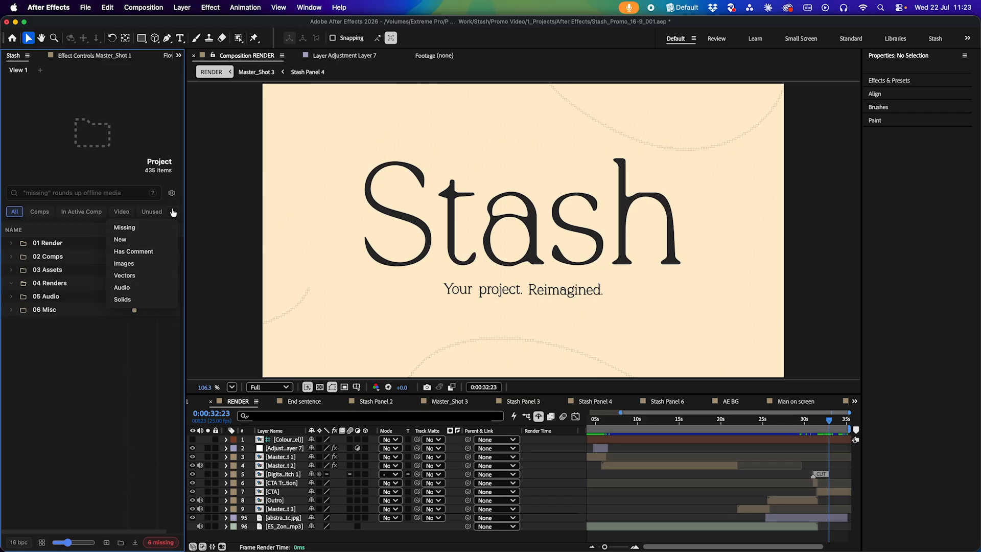
click(35, 213)
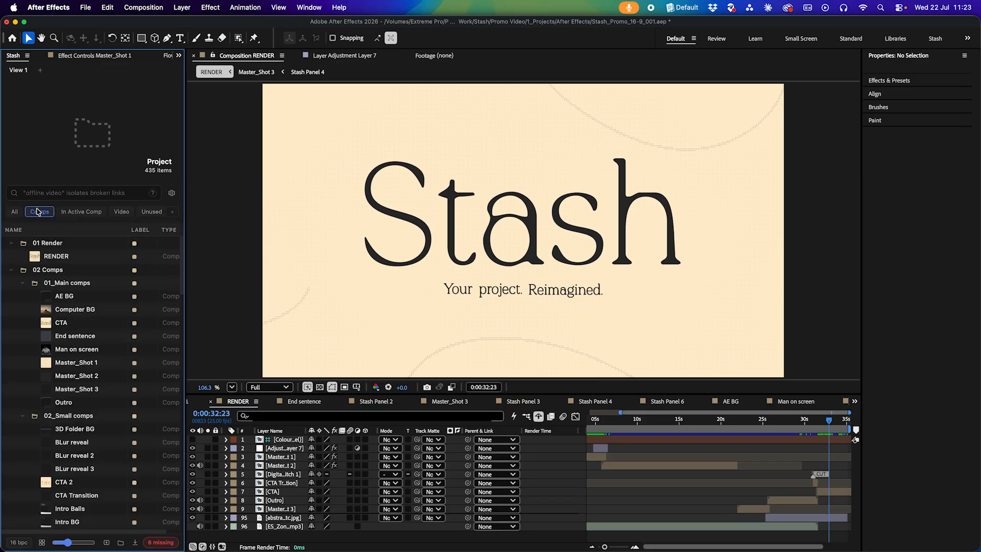
click(83, 214)
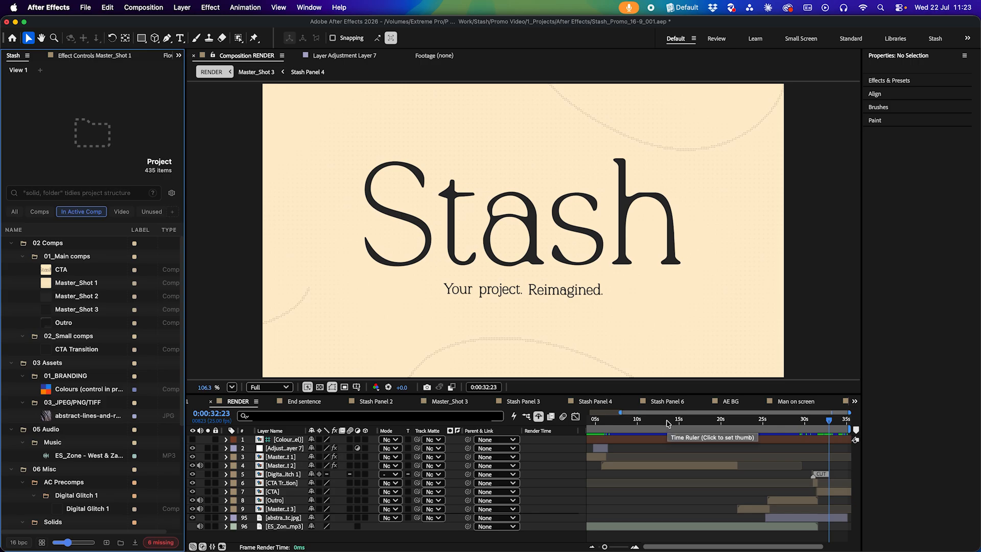
Select the CTA comp, the Colours comp and the ES_Zone audio in the panel to preview them, selecting their matching timeline layers
click(77, 270)
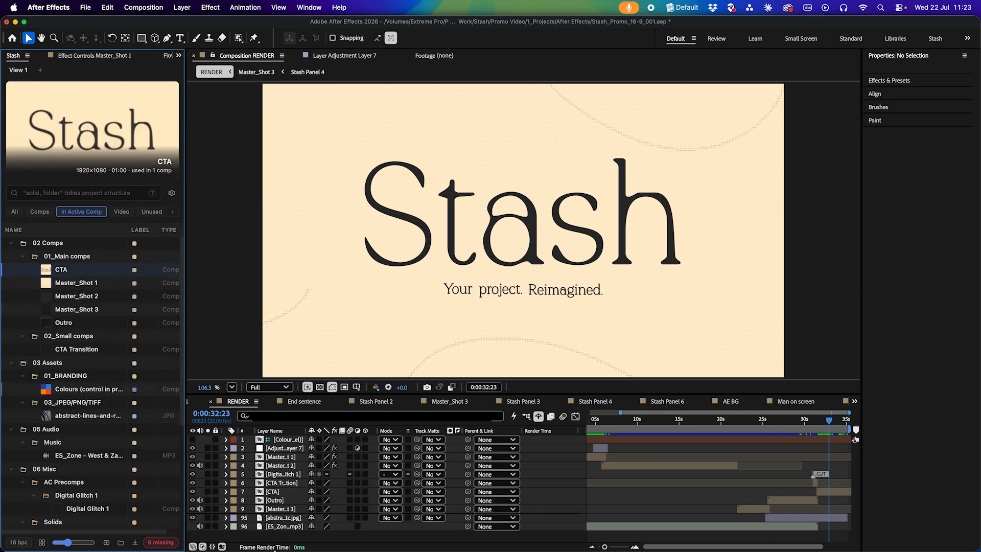
click(299, 492)
click(86, 389)
click(258, 441)
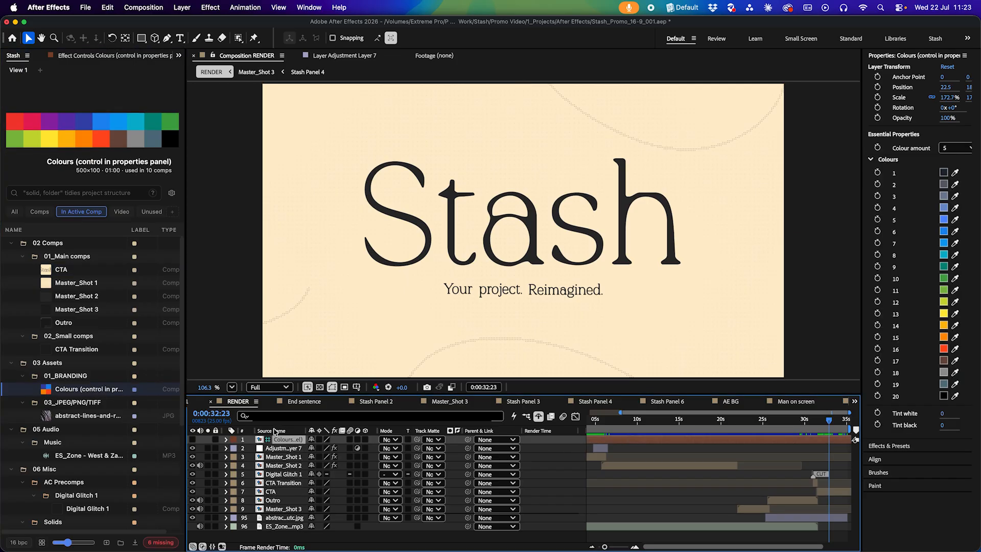
click(63, 455)
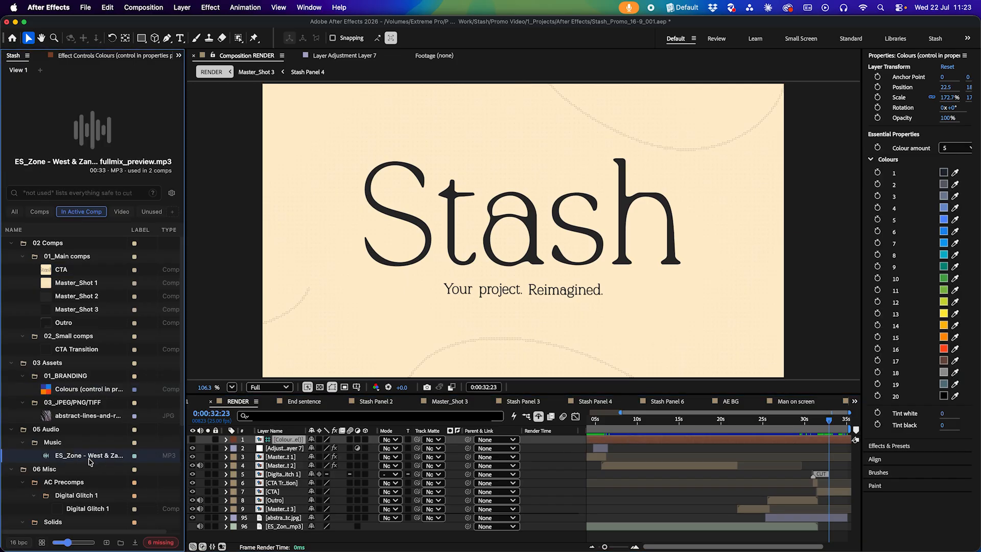
click(285, 527)
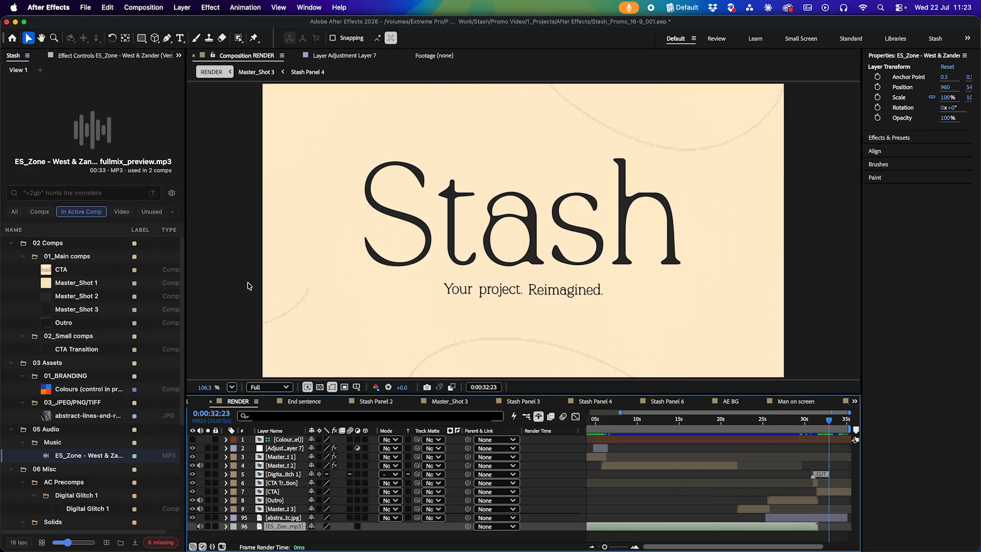
Open the panel settings and start a new custom chip named Unused Images
click(176, 195)
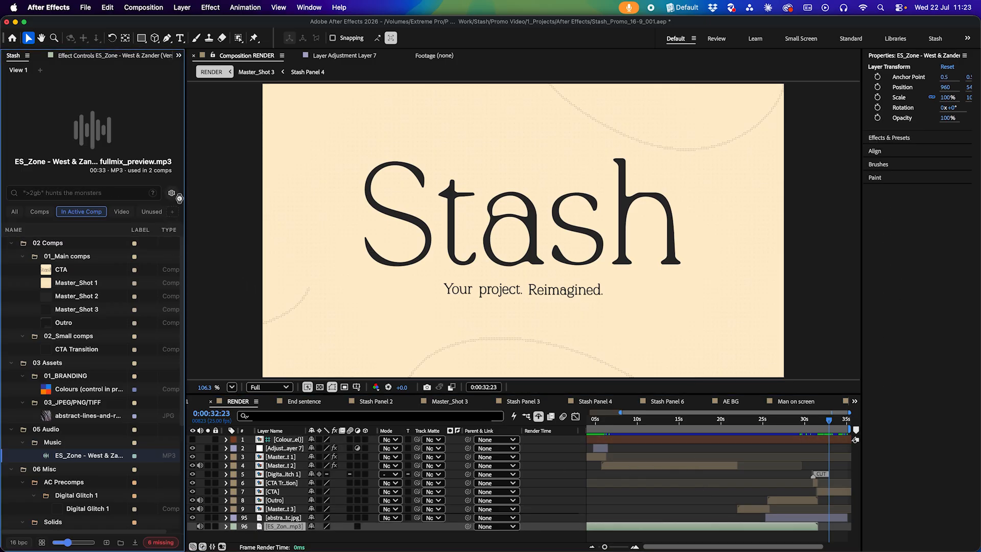
click(179, 196)
click(152, 195)
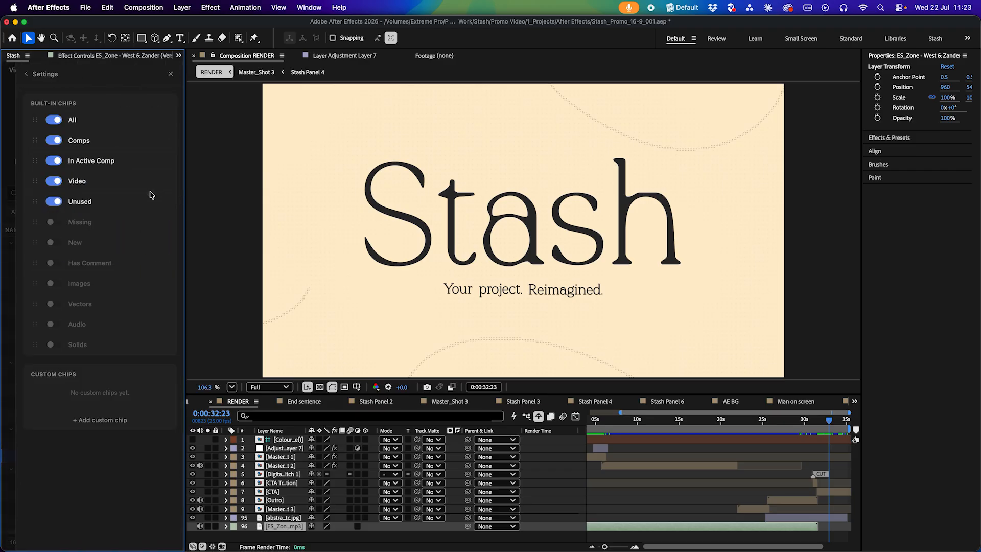
click(107, 420)
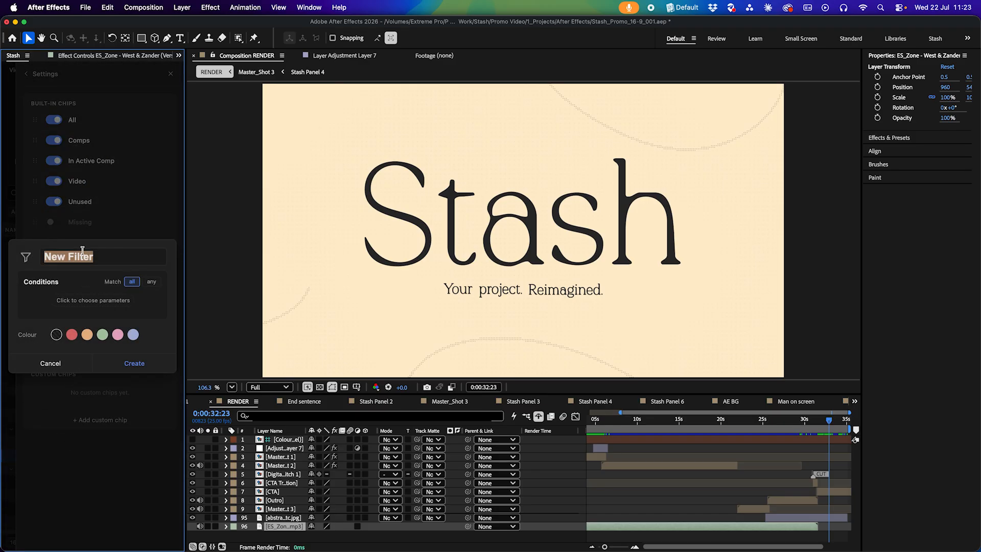
text(Unused Images)
Add a condition to the chip: Type is Image
click(84, 301)
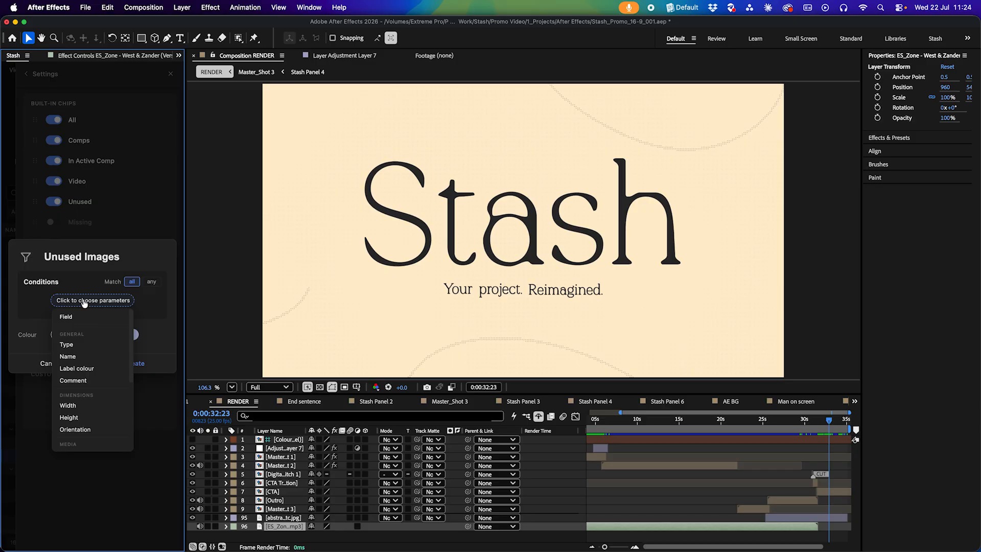
click(94, 345)
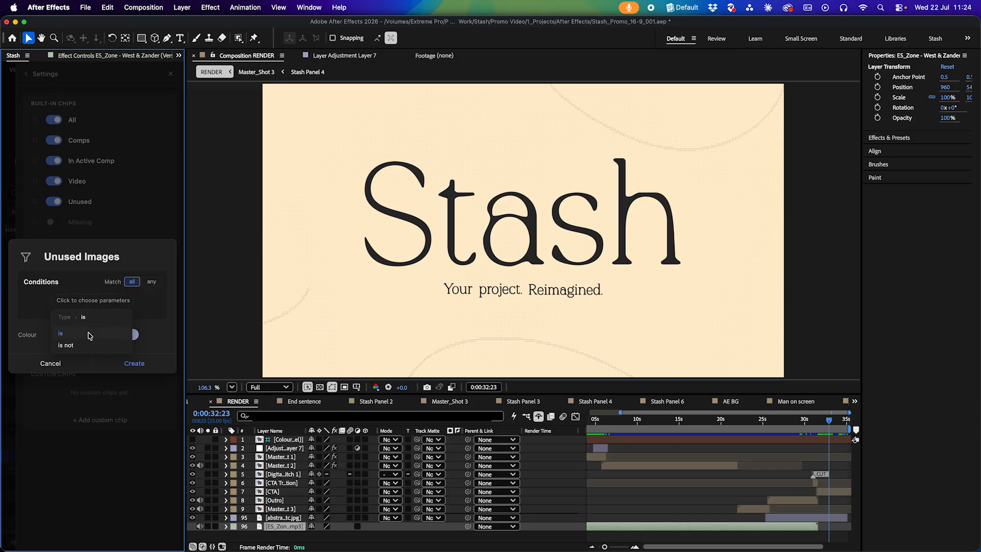
click(90, 335)
click(78, 361)
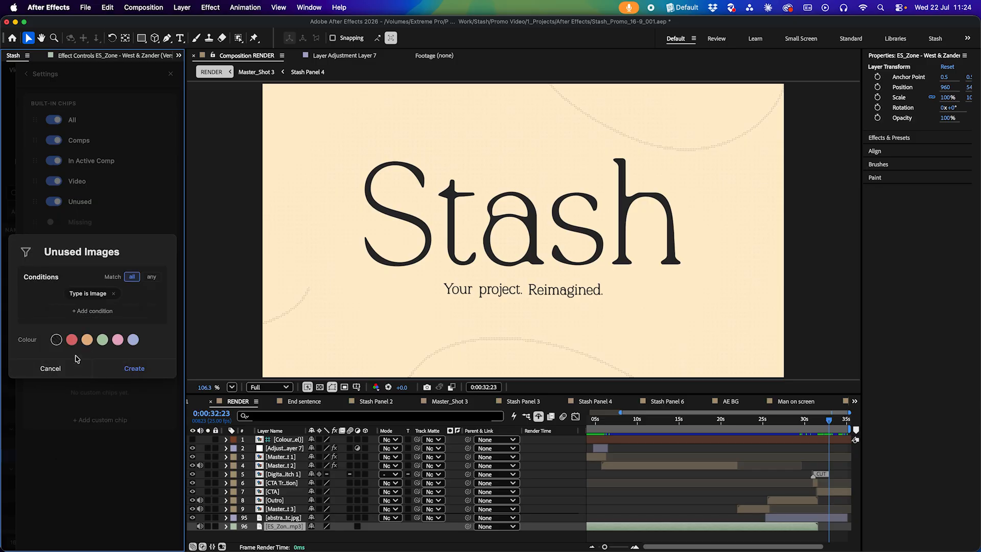
Add a second condition Used in comps equals 0 and create the Unused Images chip
click(85, 311)
scroll(78, 396, down, 3)
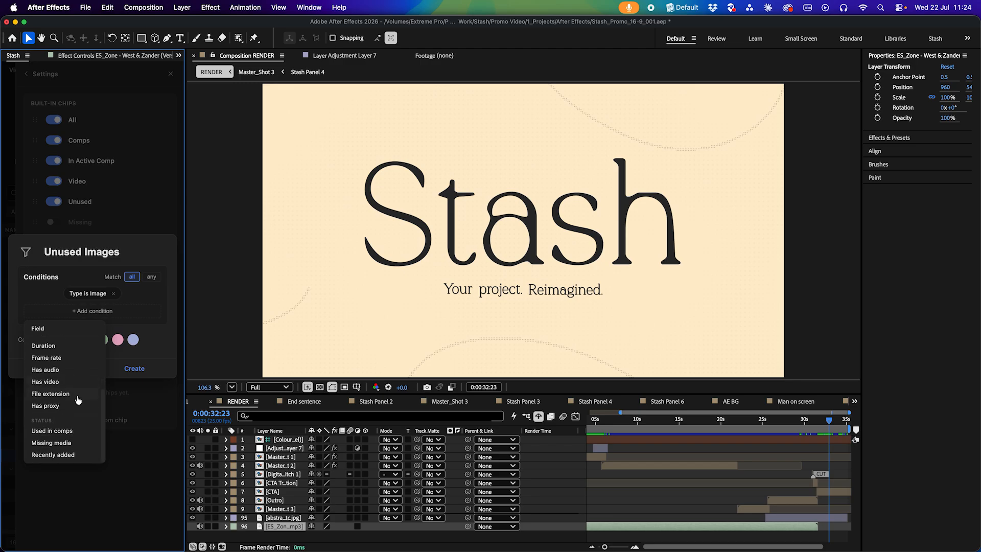
click(67, 431)
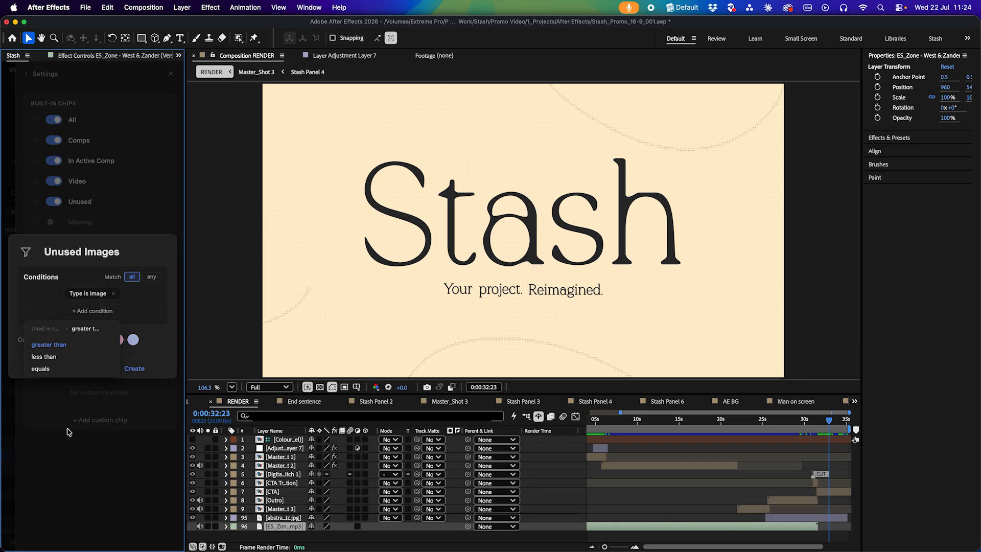
click(50, 370)
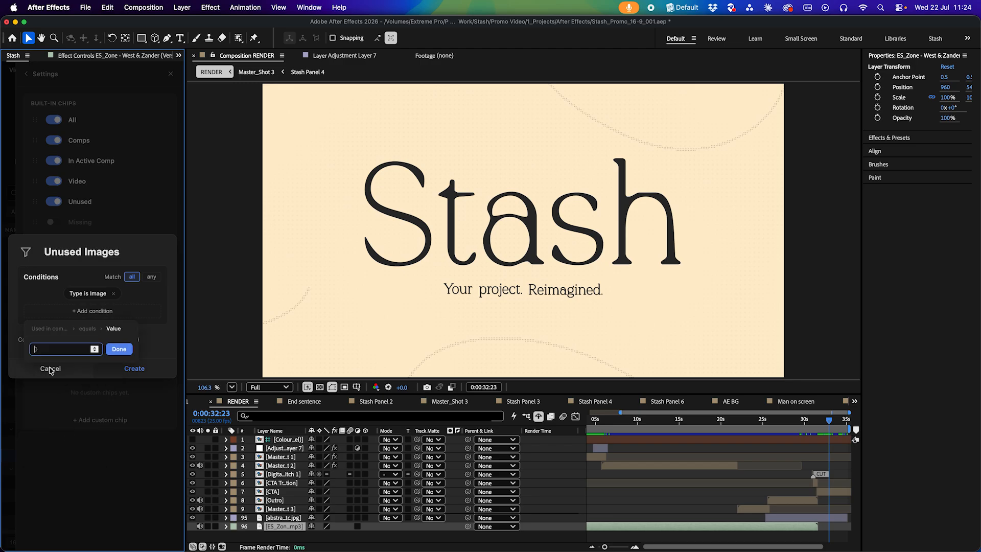
click(119, 350)
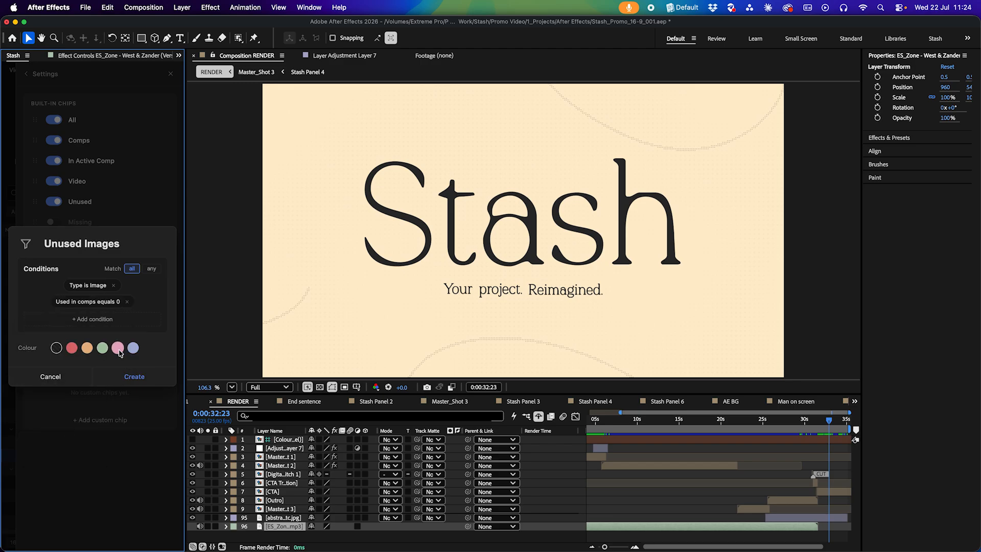
click(134, 379)
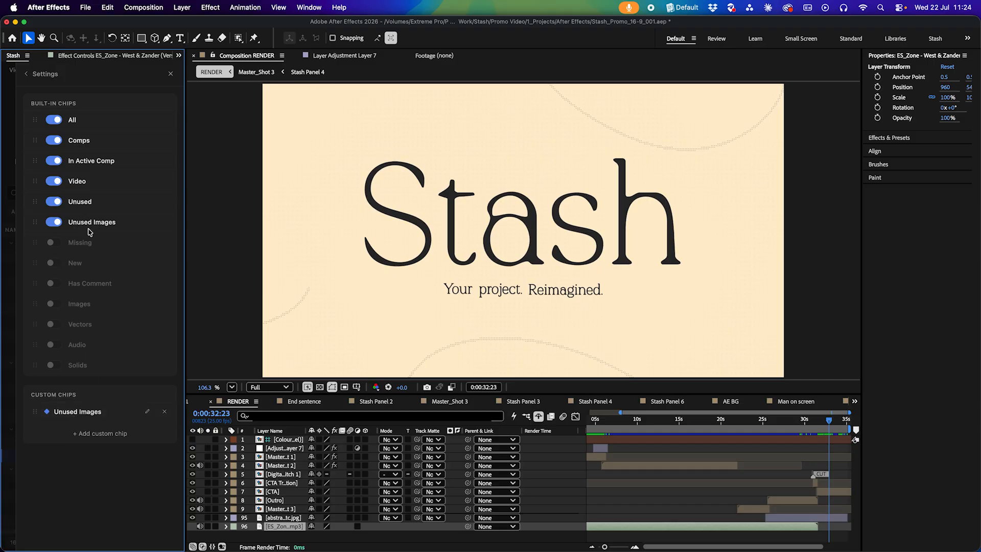
Close the settings and filter the project with the new Unused Images chip
click(170, 73)
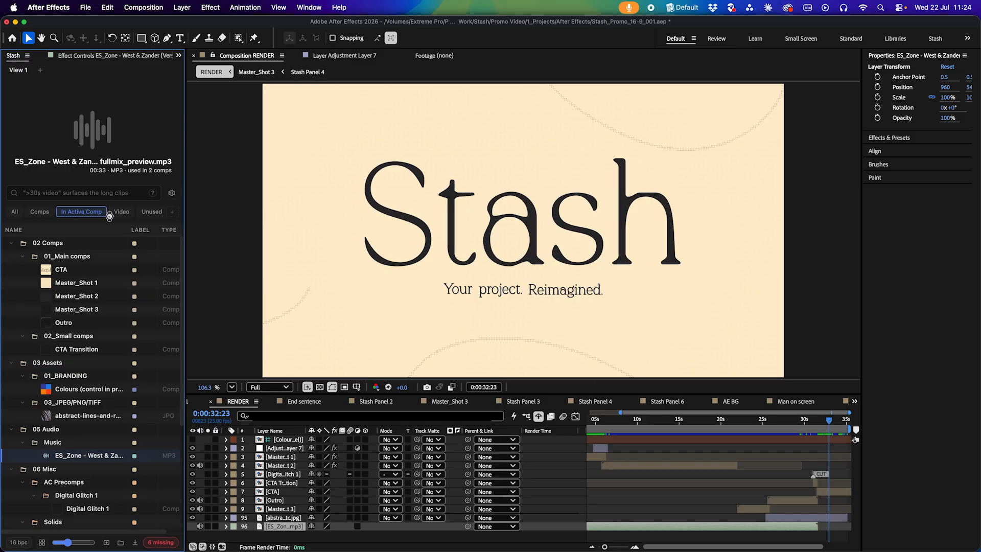
scroll(109, 215, right, 2)
click(109, 214)
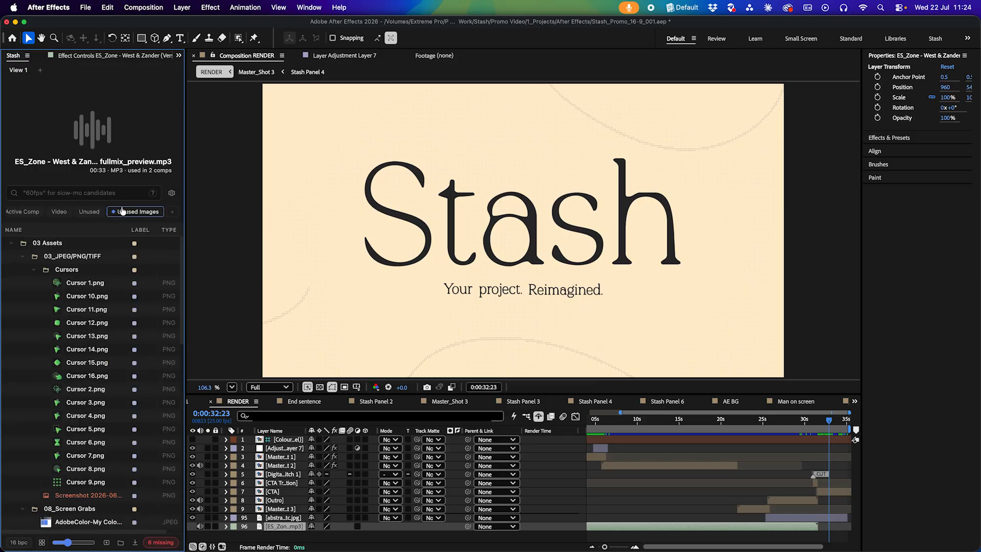
Preview several of the unused cursor images and the screenshot, then collapse the assets folder
click(74, 402)
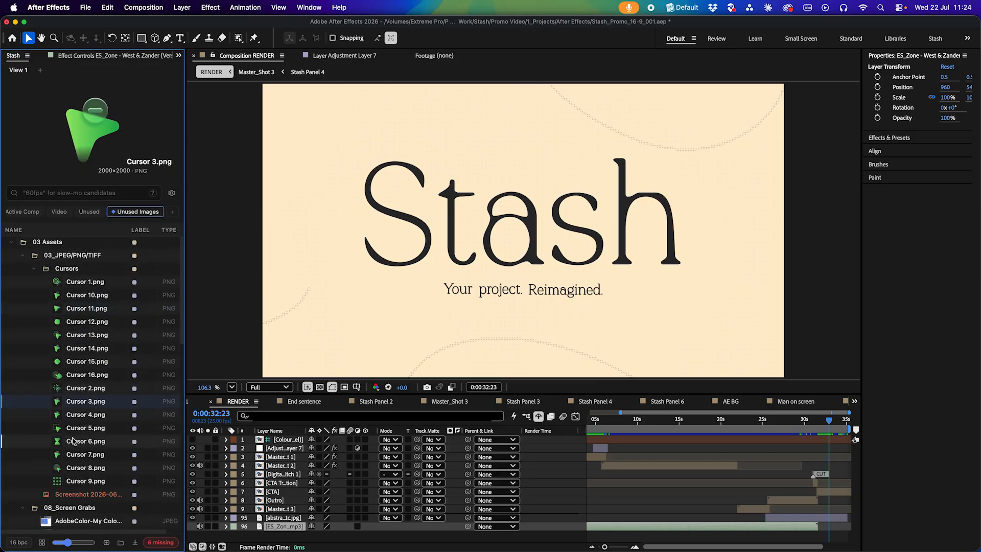
scroll(73, 441, down, 3)
click(88, 424)
click(88, 446)
scroll(88, 448, up, 3)
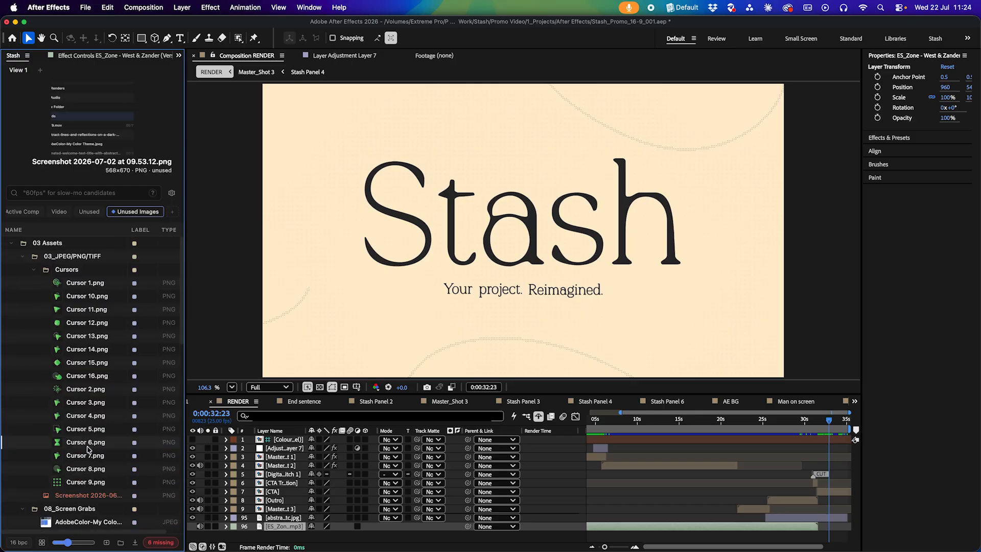
click(10, 244)
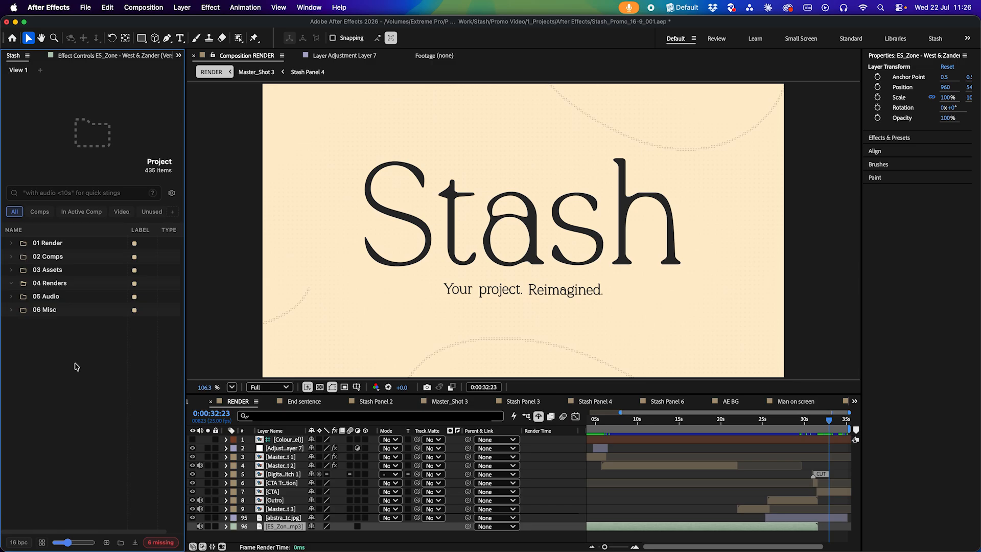
Create a new smart folder in the panel named Unused Vectors
right_click(76, 367)
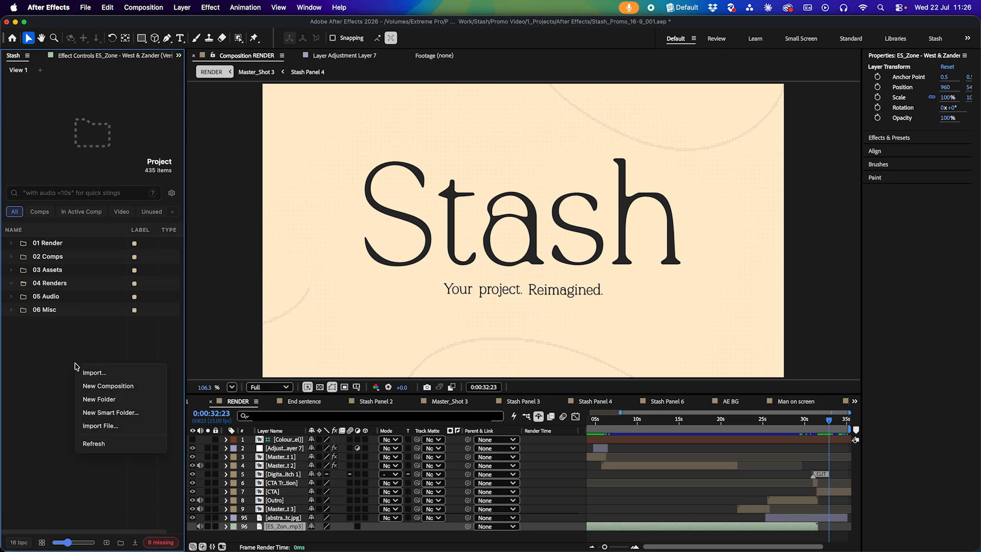
click(119, 413)
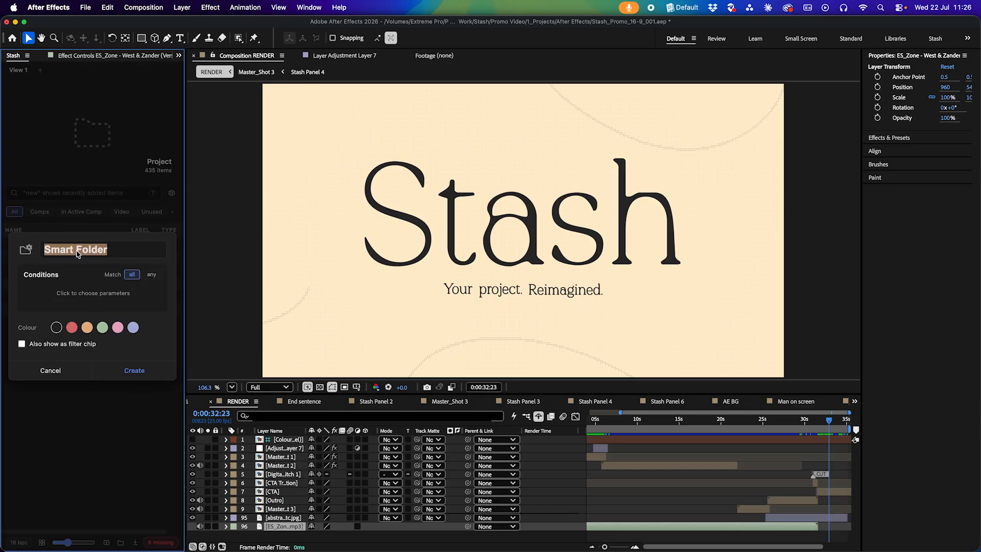
text(Unused Vectors)
Add a condition to the smart folder: Type is Vector
click(98, 294)
click(92, 335)
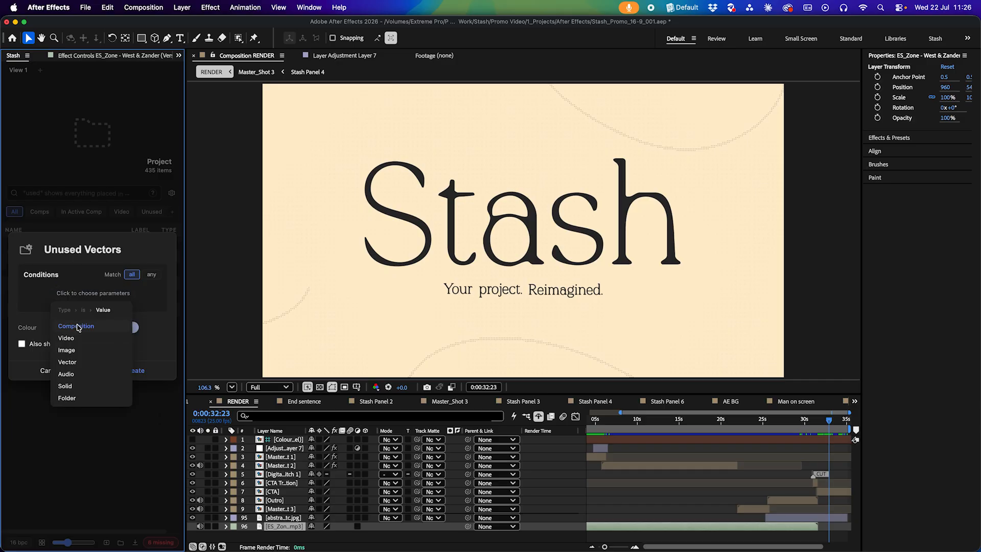
click(74, 362)
Add a Used in comps equals 0 condition and create the Unused Vectors smart folder
click(84, 304)
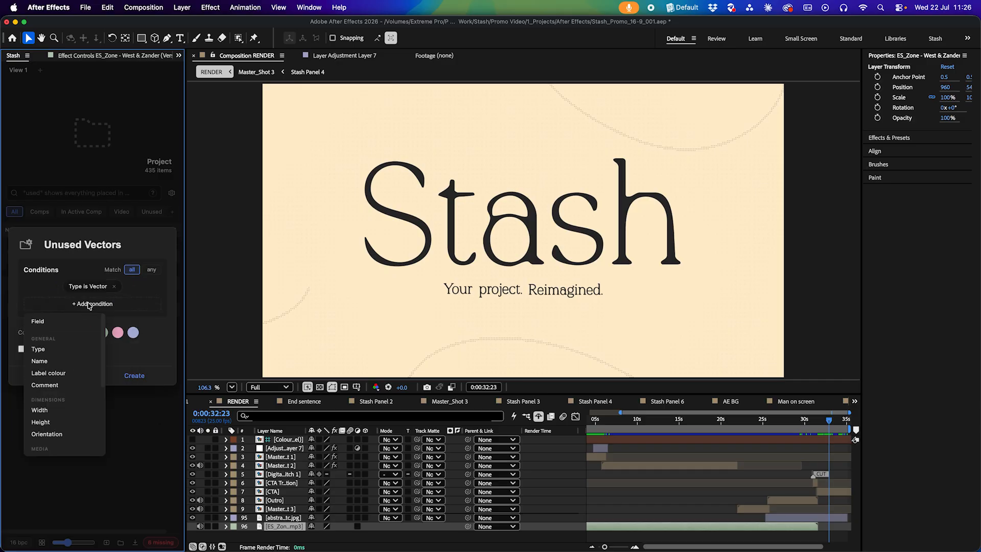
scroll(63, 410, down, 3)
scroll(59, 432, up, 5)
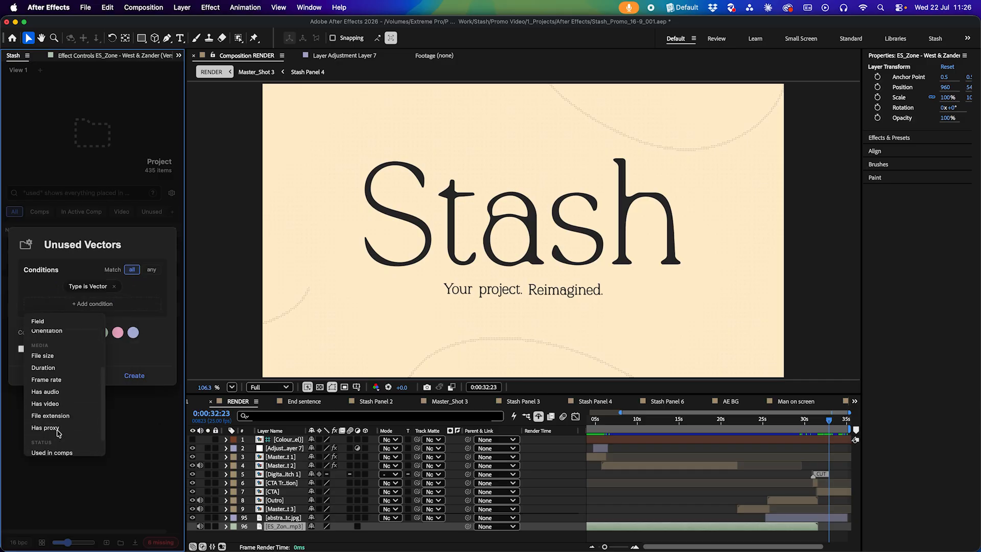
scroll(65, 390, up, 1)
scroll(64, 399, down, 3)
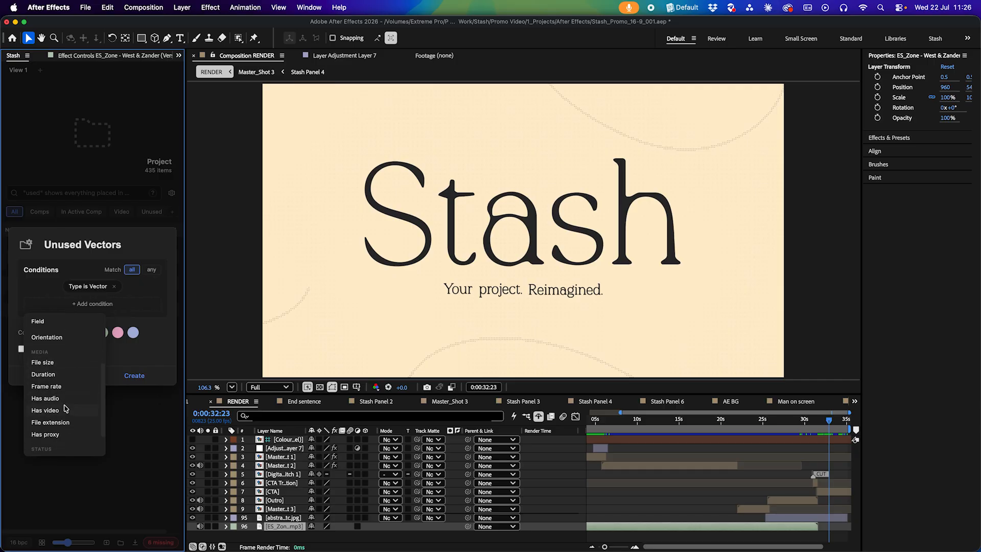
scroll(64, 437, up, 6)
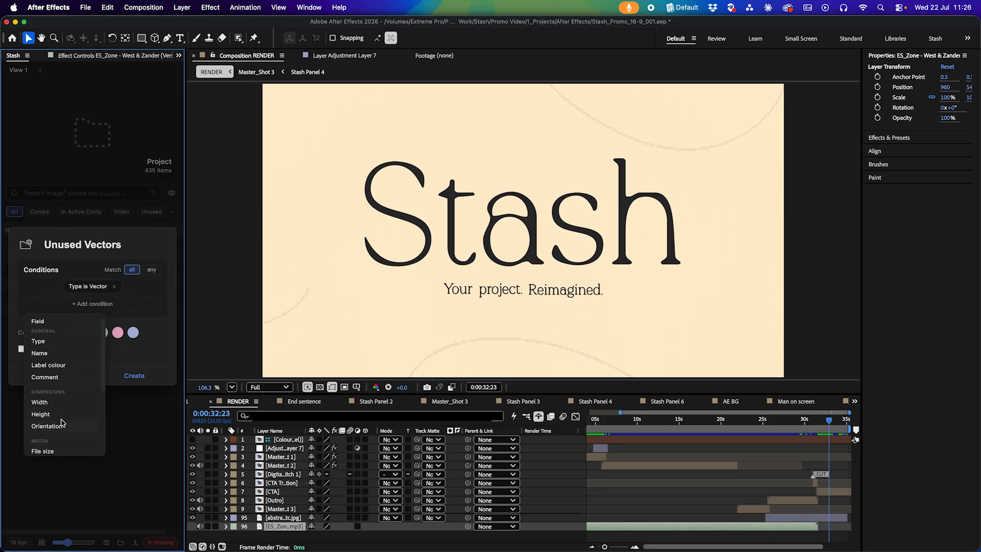
scroll(67, 409, down, 8)
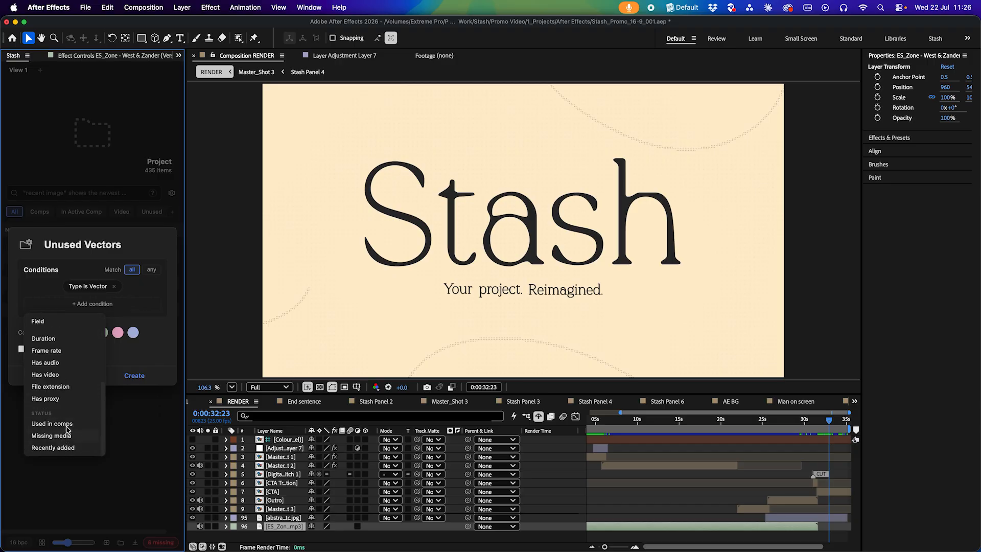
click(66, 426)
click(55, 368)
text(0)
key(Return)
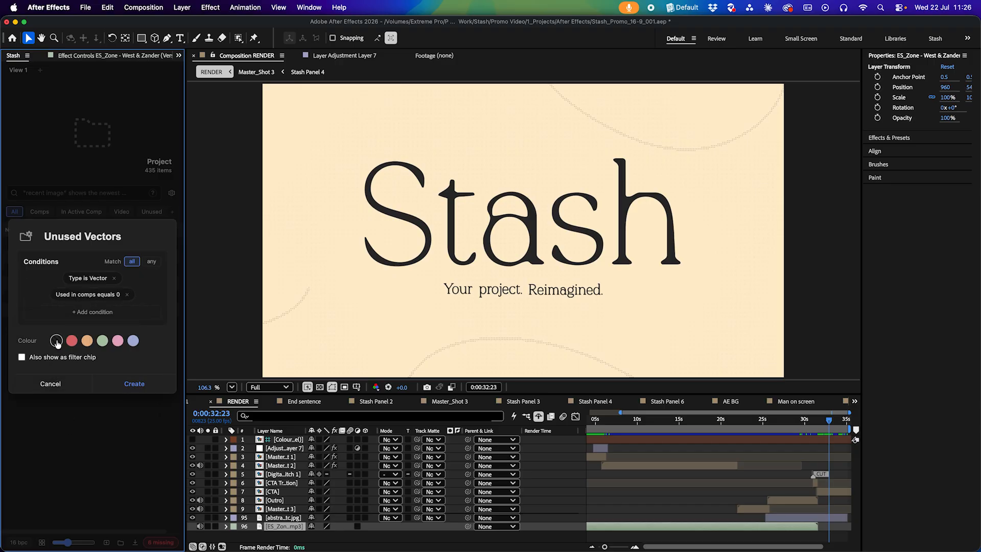
click(134, 390)
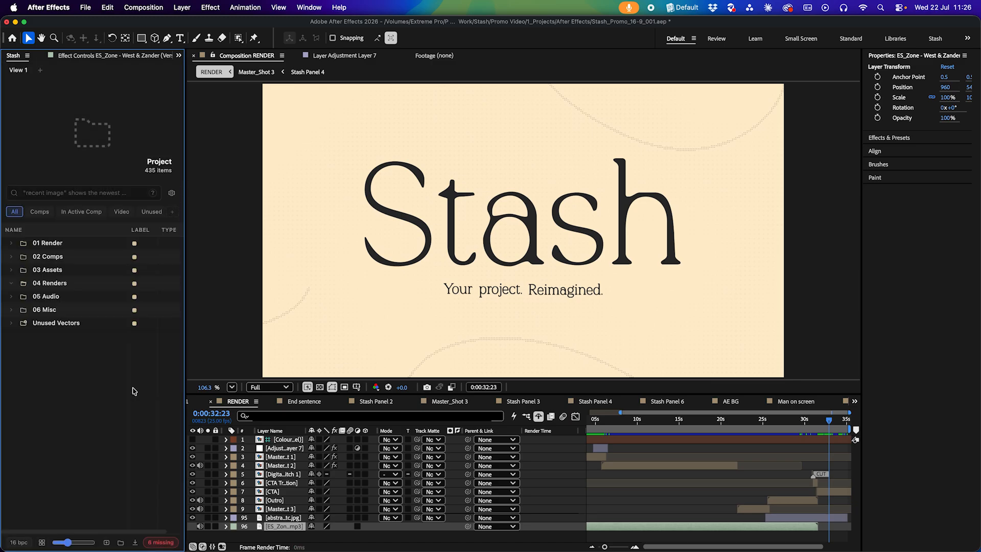
Expand the Unused Vectors smart folder and preview some of its vector files
click(12, 324)
scroll(86, 442, down, 5)
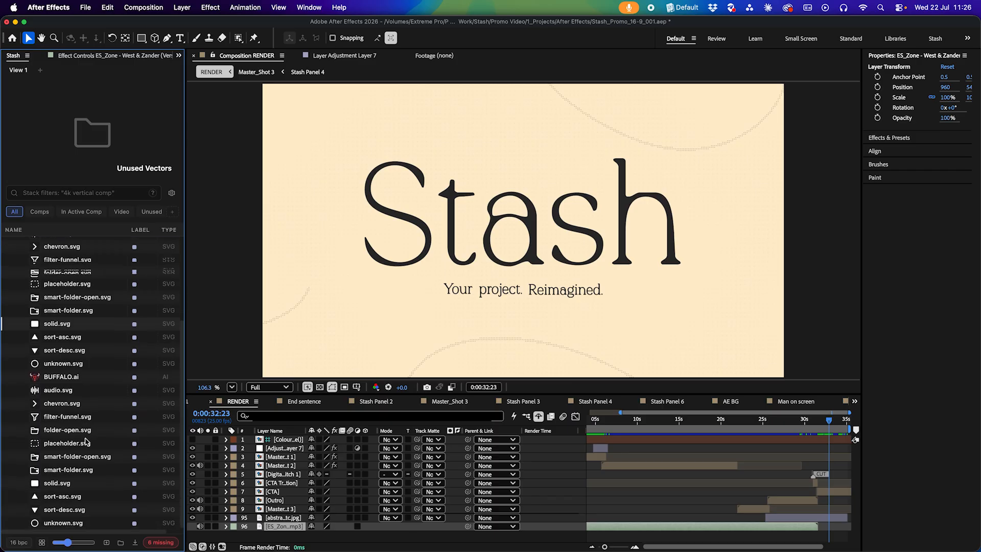
scroll(85, 441, up, 2)
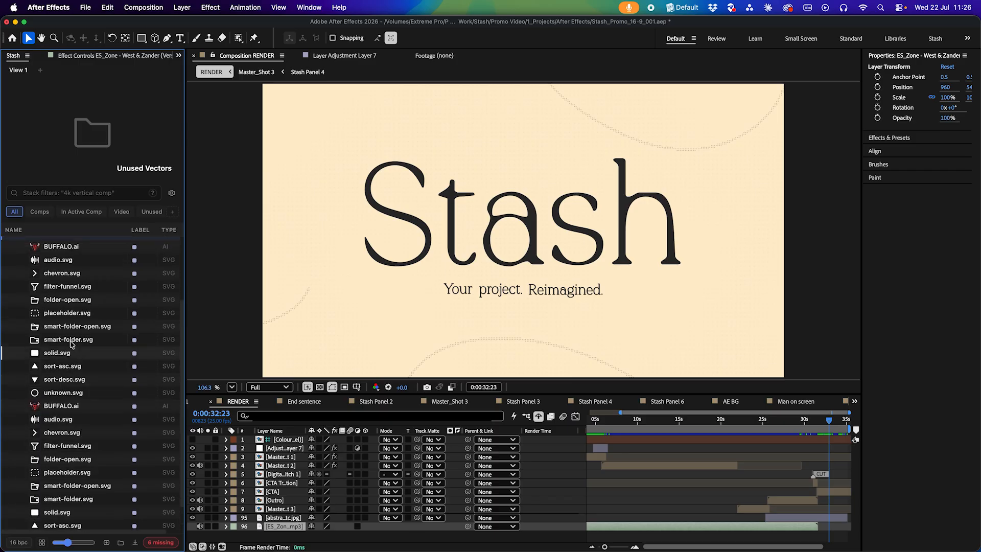
click(70, 341)
click(78, 303)
scroll(77, 304, up, 4)
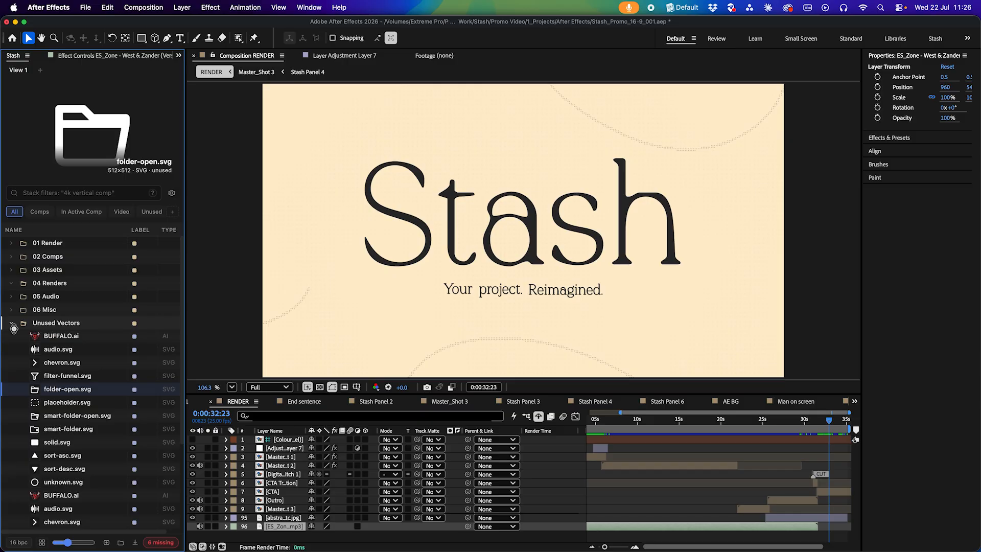
Edit the Unused Vectors smart folder to remove its Type is Vector condition and save
right_click(62, 327)
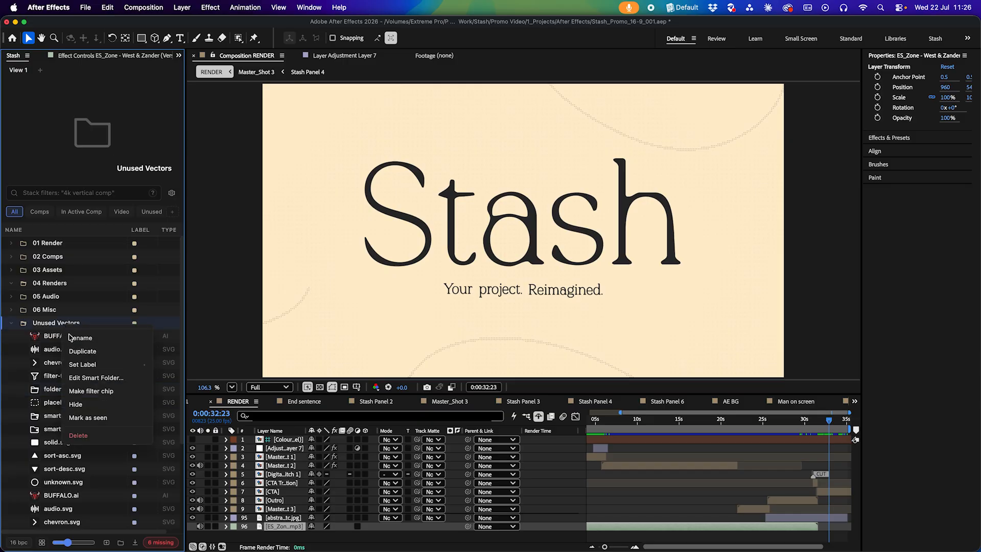
click(96, 383)
click(114, 278)
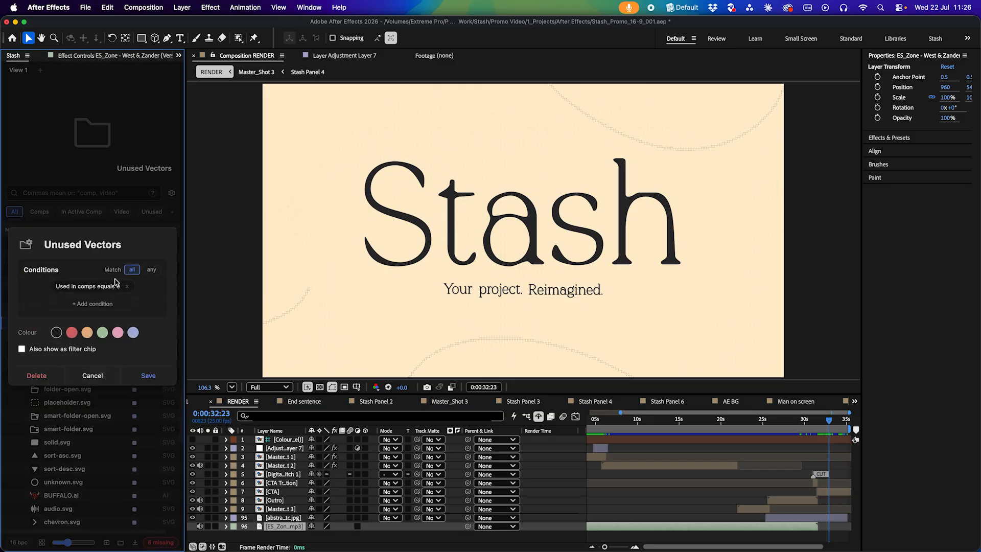
click(148, 376)
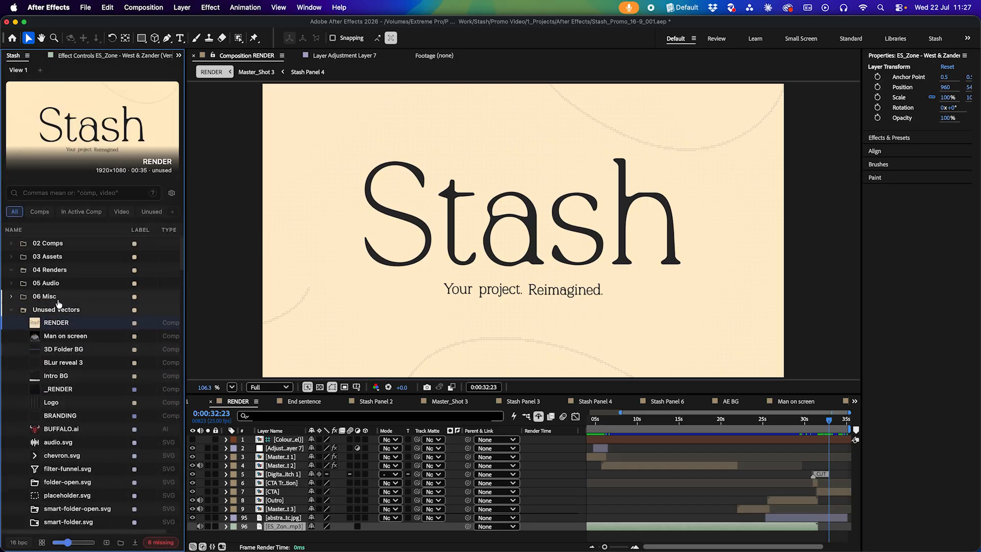
Edit the Unused Vectors smart folder to add a Type is not Composition condition and save
right_click(58, 311)
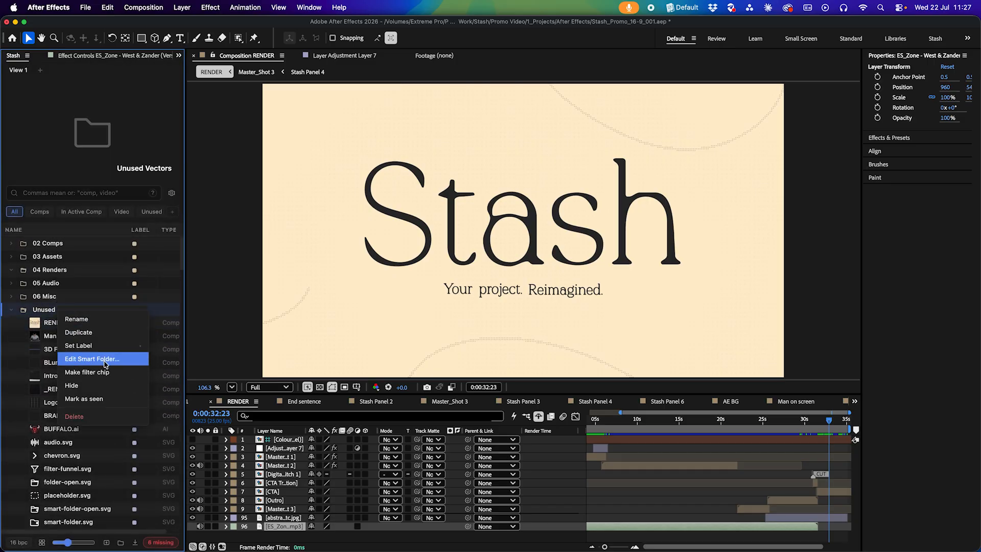
click(104, 360)
click(94, 305)
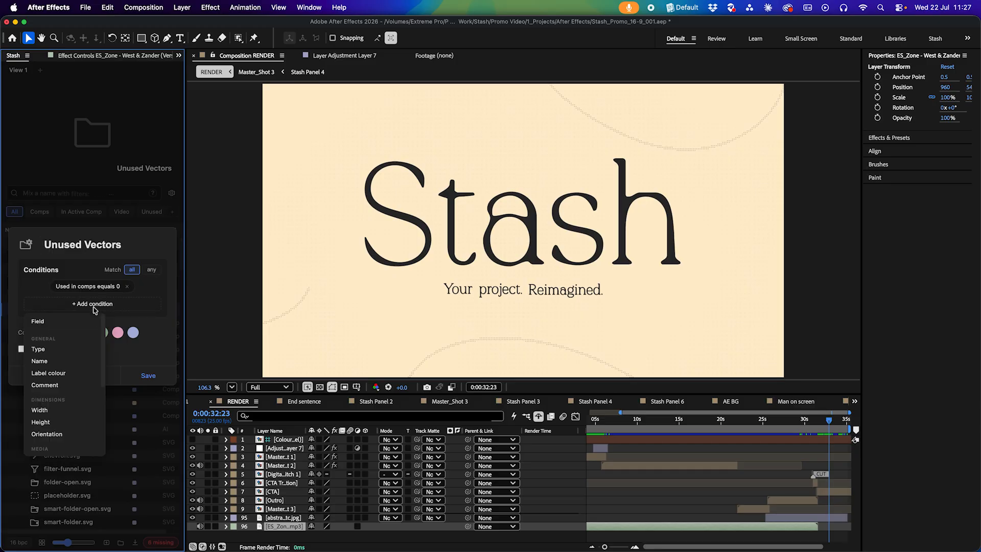
click(77, 351)
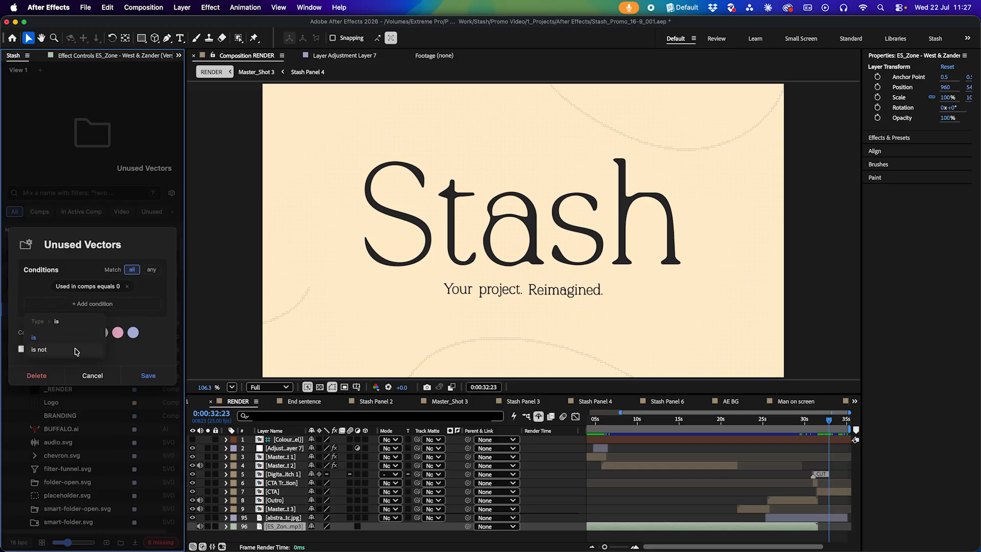
click(70, 353)
click(61, 346)
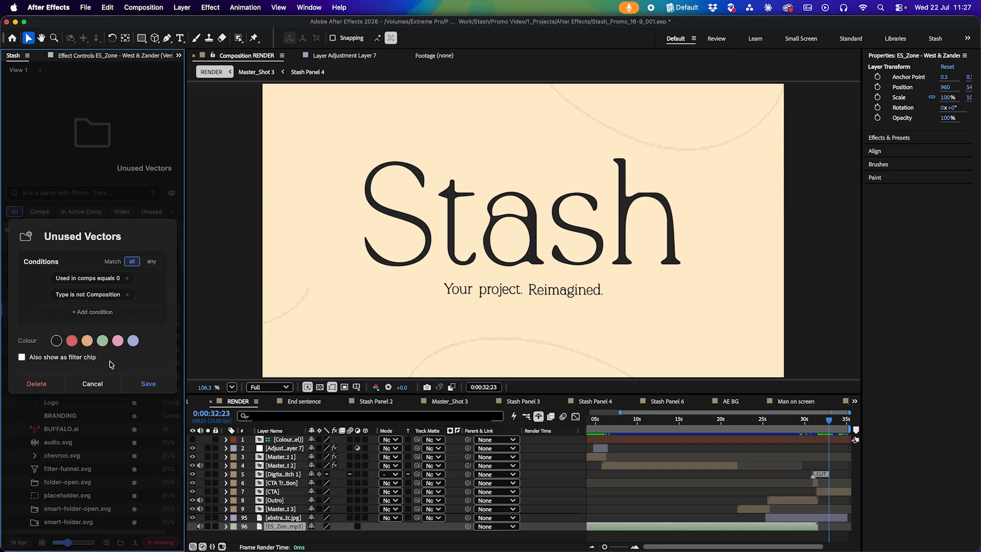
click(150, 384)
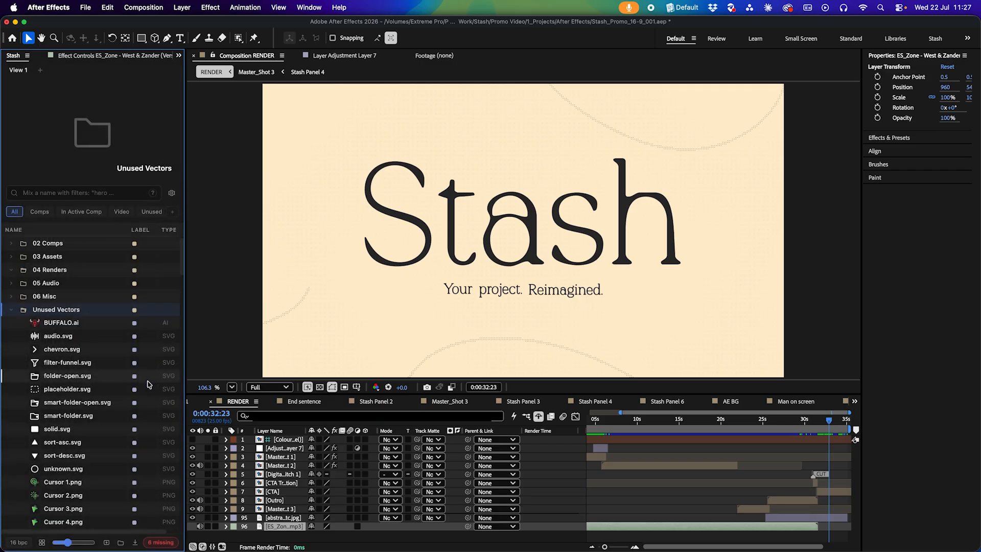
Select every item listed in the Unused Vectors smart folder and delete them
click(79, 325)
scroll(104, 453, down, 15)
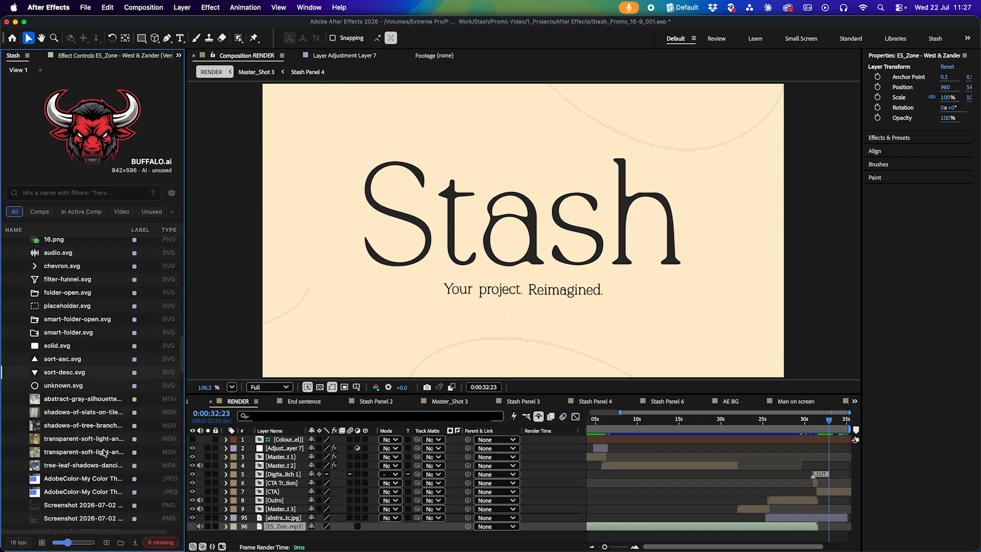
scroll(104, 453, down, 5)
key(super+a)
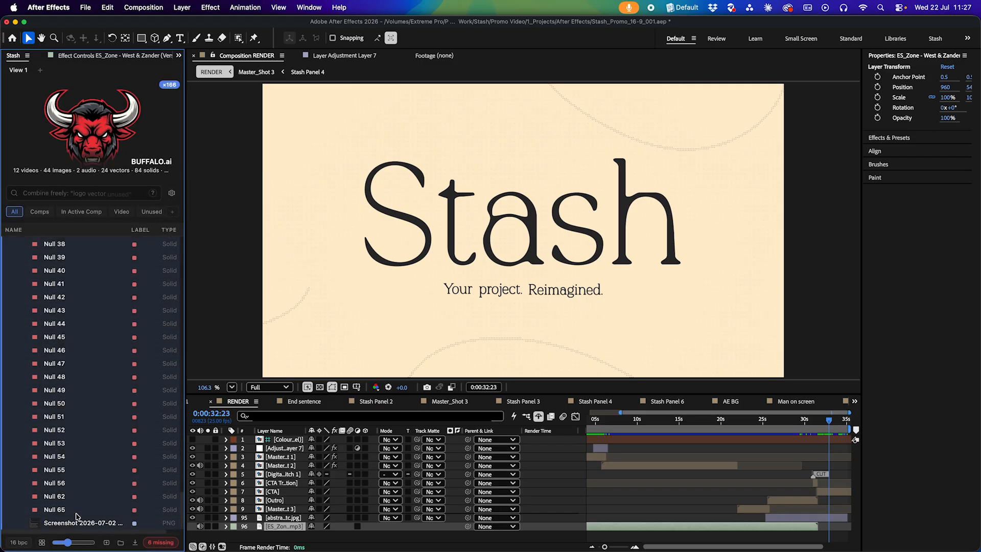
right_click(73, 387)
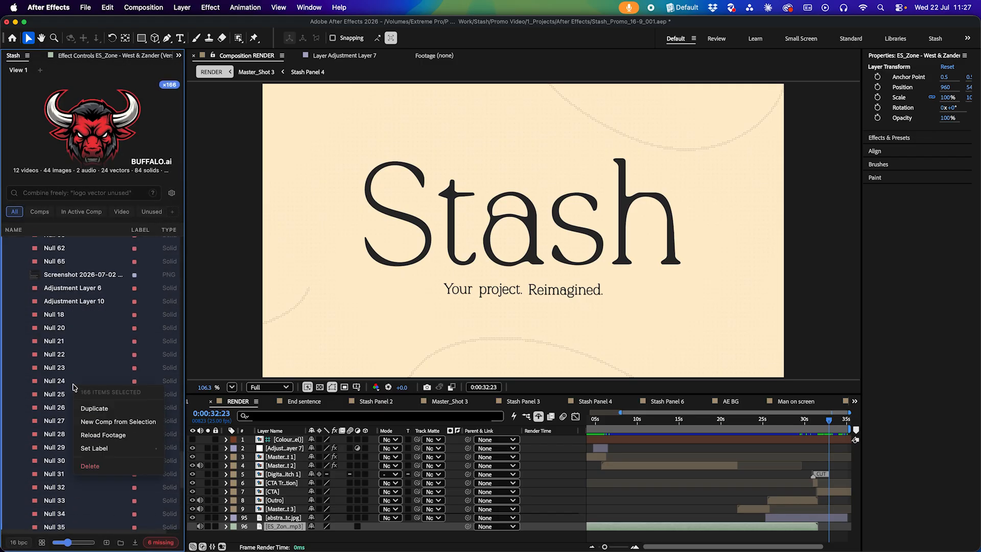
click(121, 470)
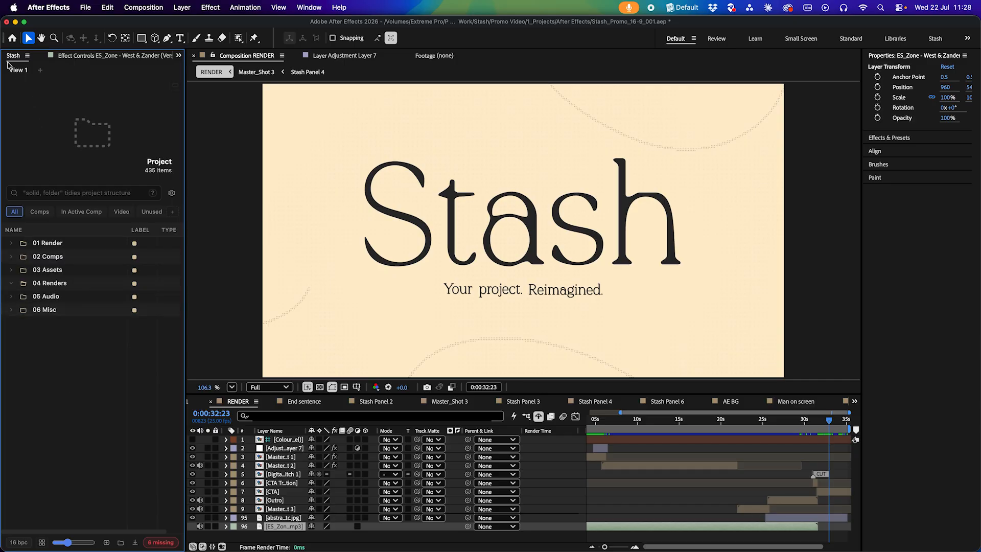
Add a second view tab to the panel and rename View 1 as Main
click(40, 71)
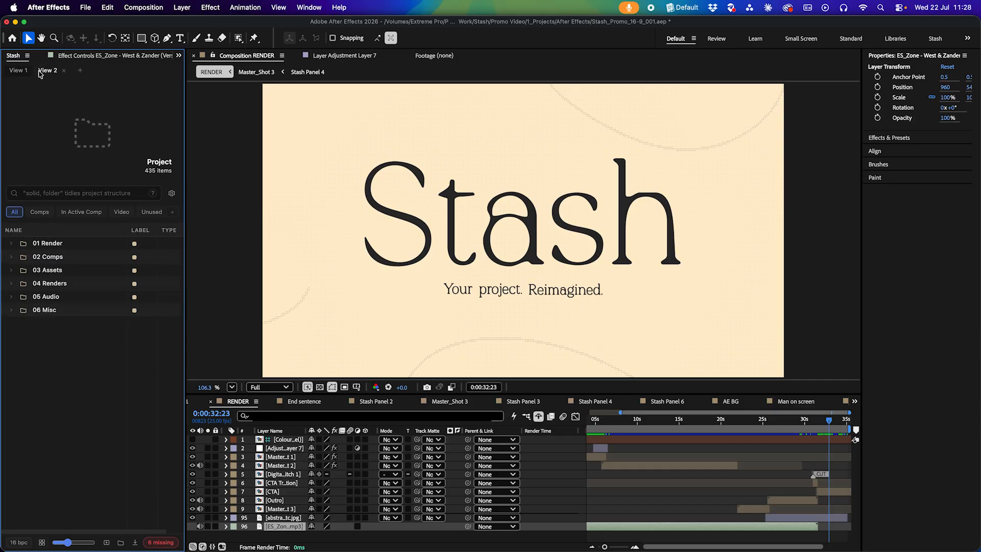
double_click(20, 71)
text(Main)
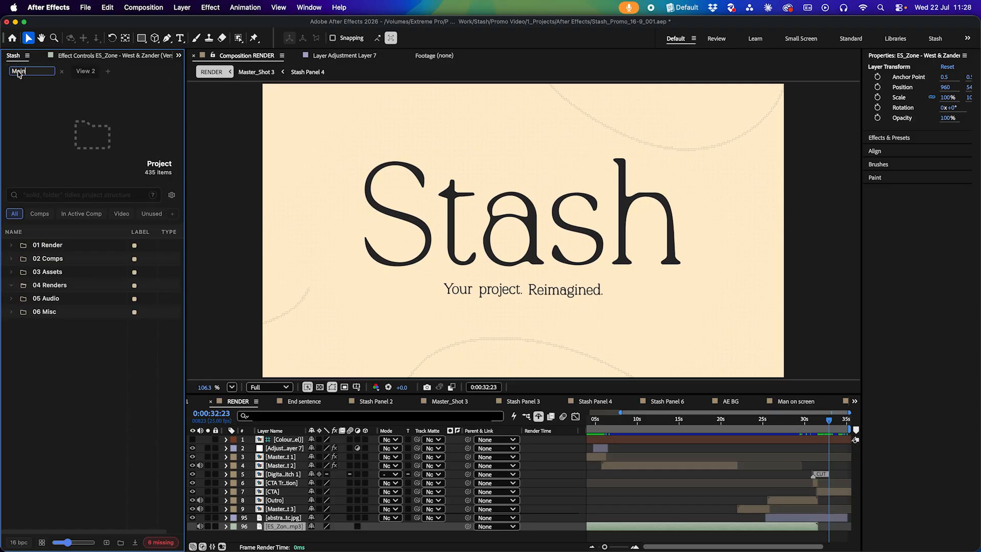
click(27, 106)
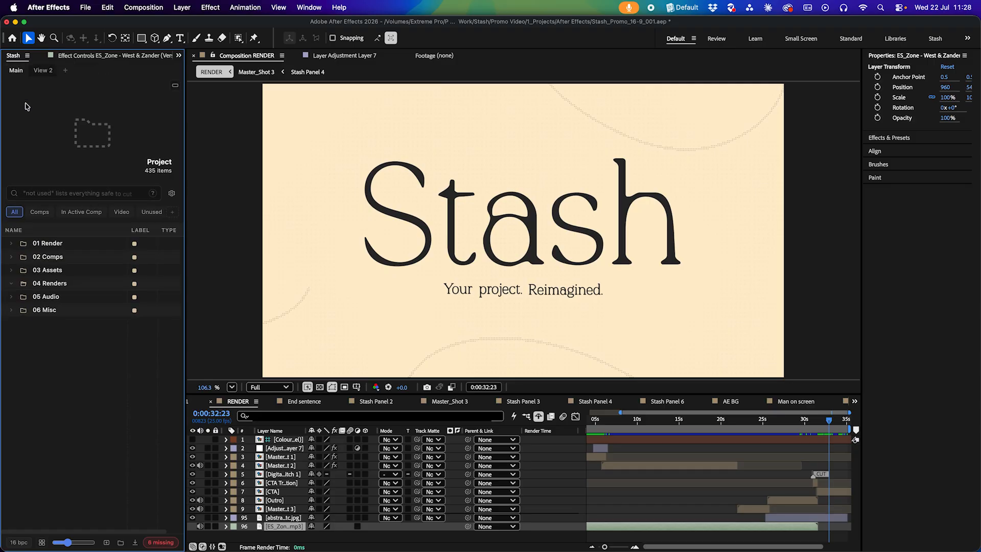
Switch View 2 to grid view and open the 03 Assets / 03_JPEG/PNG/TIFF folder in it
click(49, 71)
click(42, 542)
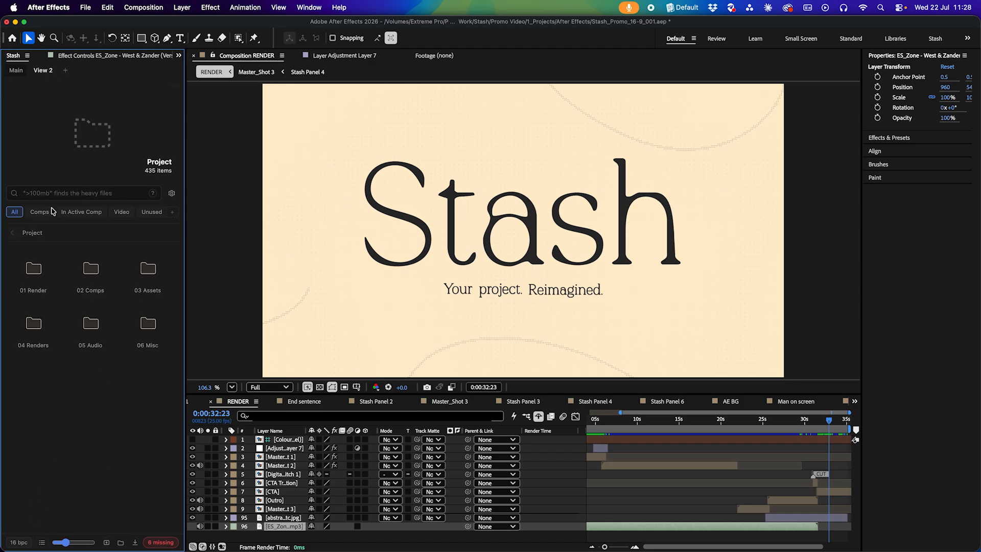
click(17, 73)
click(47, 71)
double_click(149, 270)
double_click(151, 271)
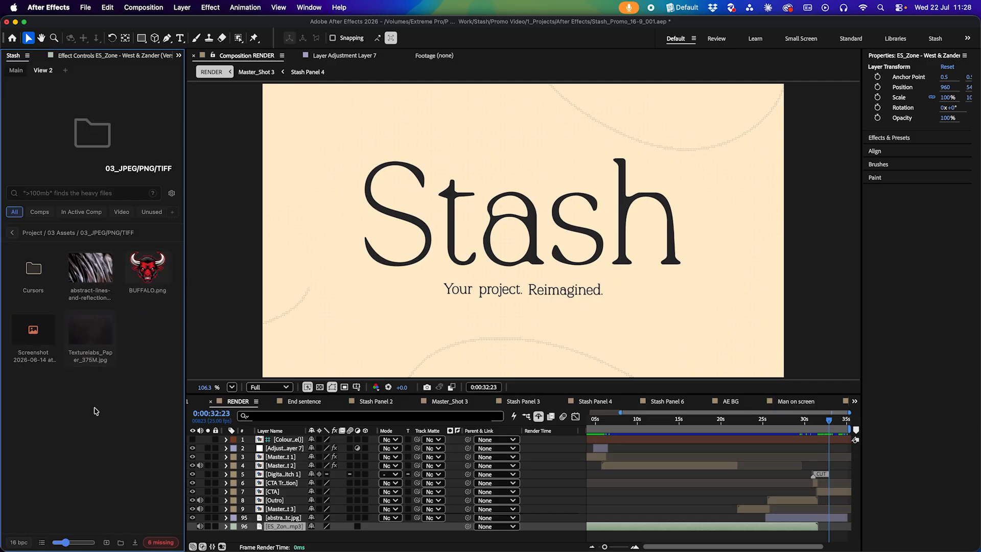
Filter the Main view to show only items In Active Comp
click(15, 73)
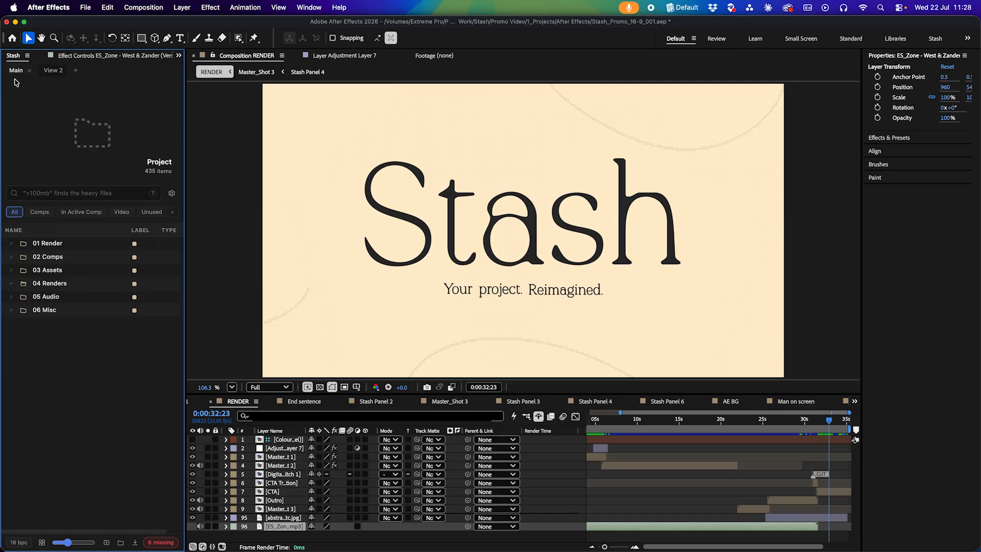
click(81, 212)
Switch back and forth between the Main and View 2 tabs, then close the View 2 tab
click(43, 70)
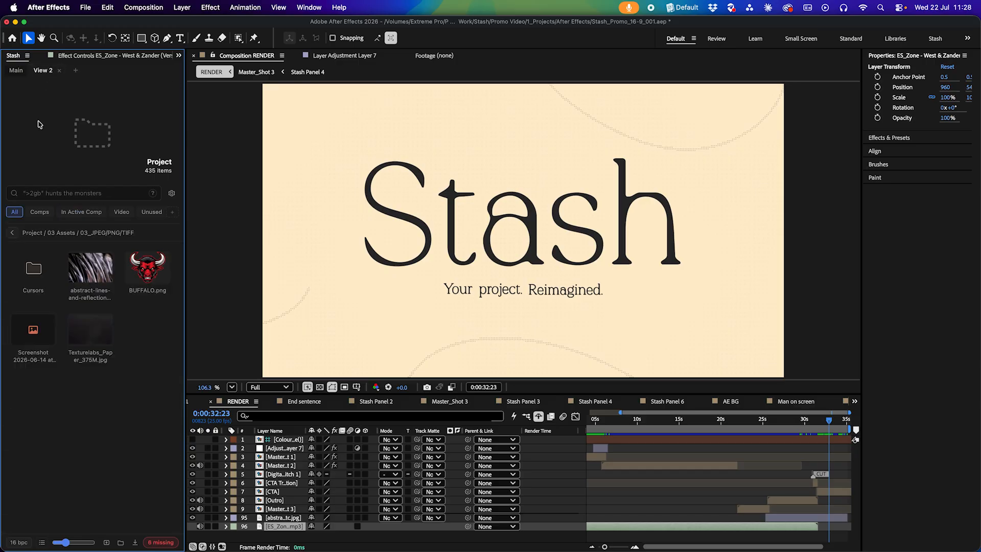
click(17, 70)
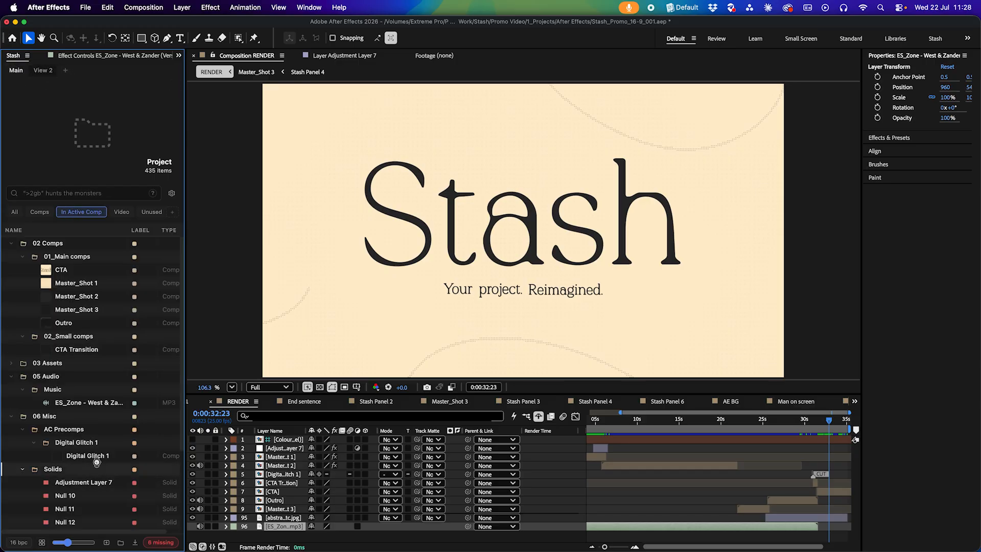
click(43, 71)
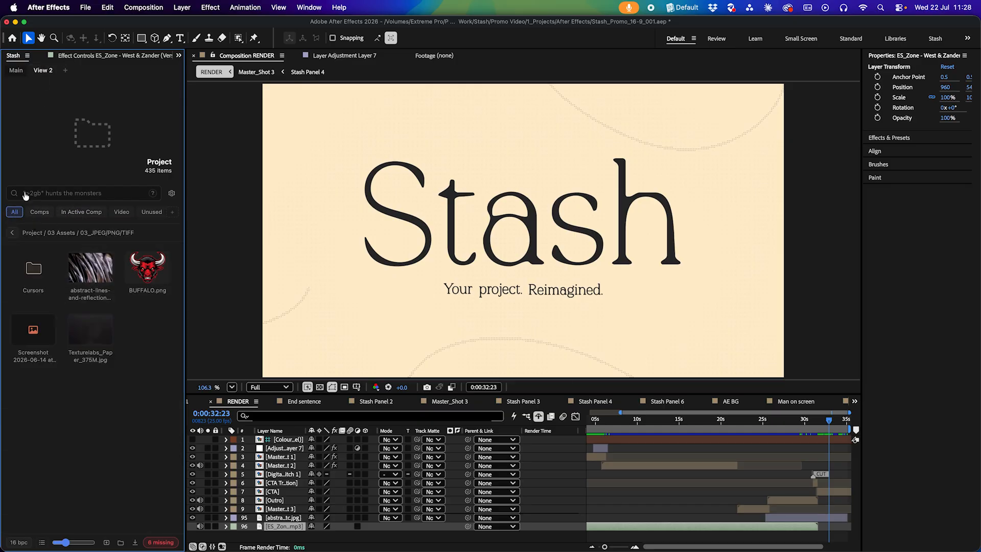
click(16, 70)
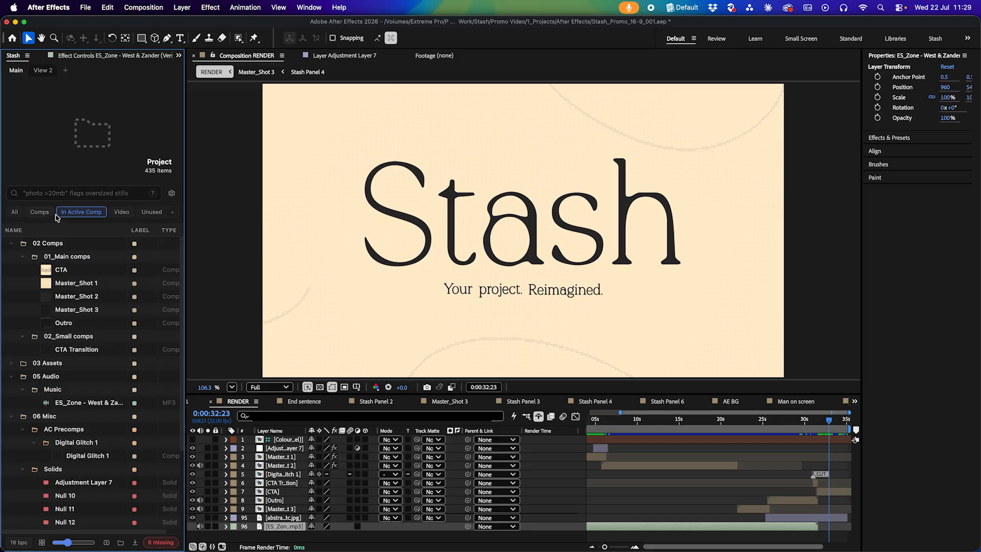
click(76, 70)
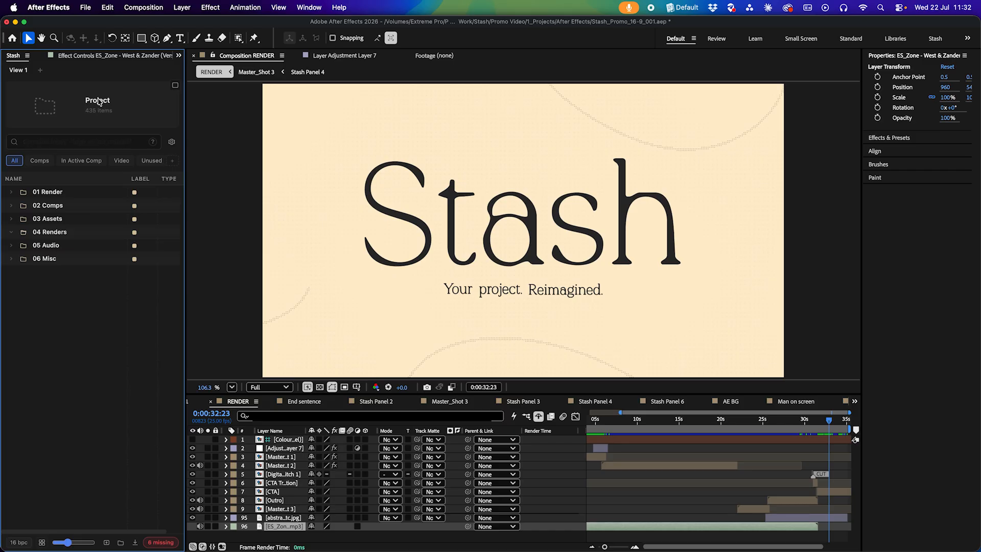
Restore the preview pane and open the panel's Settings to review the advanced settings
click(176, 87)
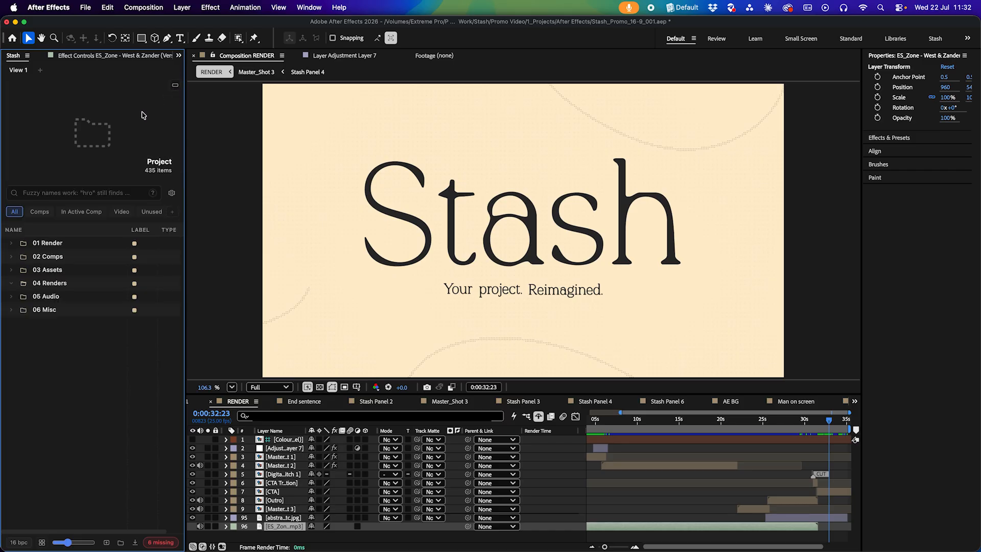
click(172, 194)
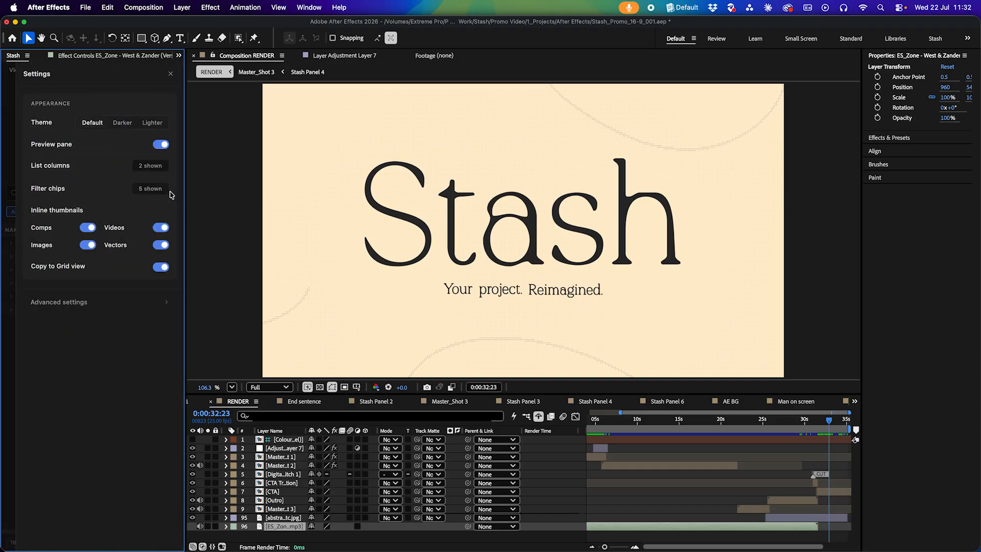
click(114, 302)
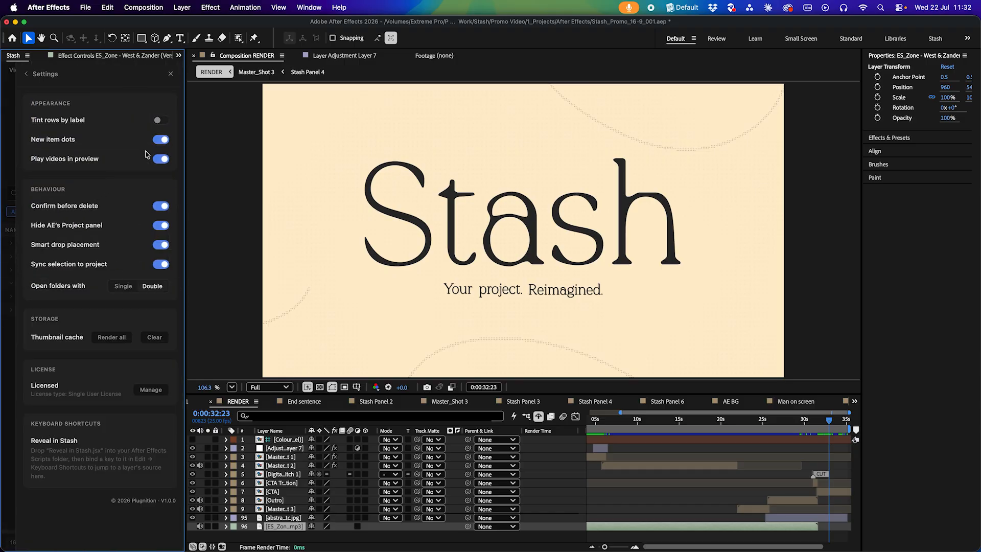
mouse_move(63, 163)
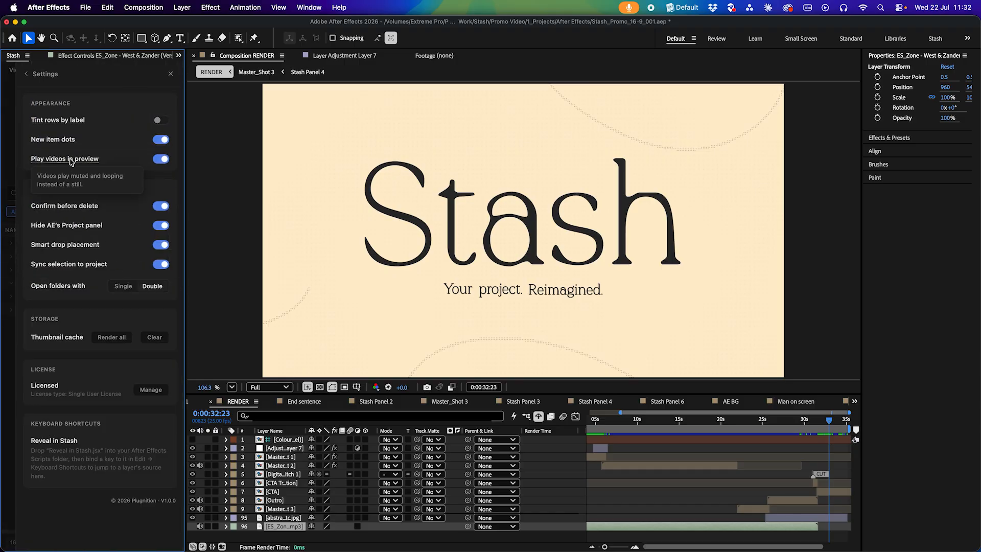
click(6, 222)
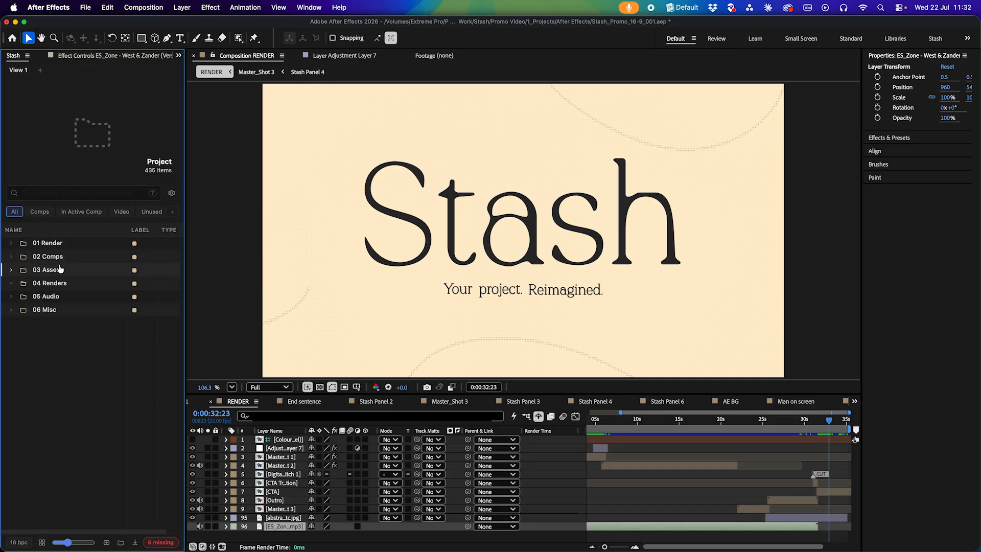
Expand 03 Assets and 07_Stock and preview the animated-welcome video
click(53, 268)
click(69, 363)
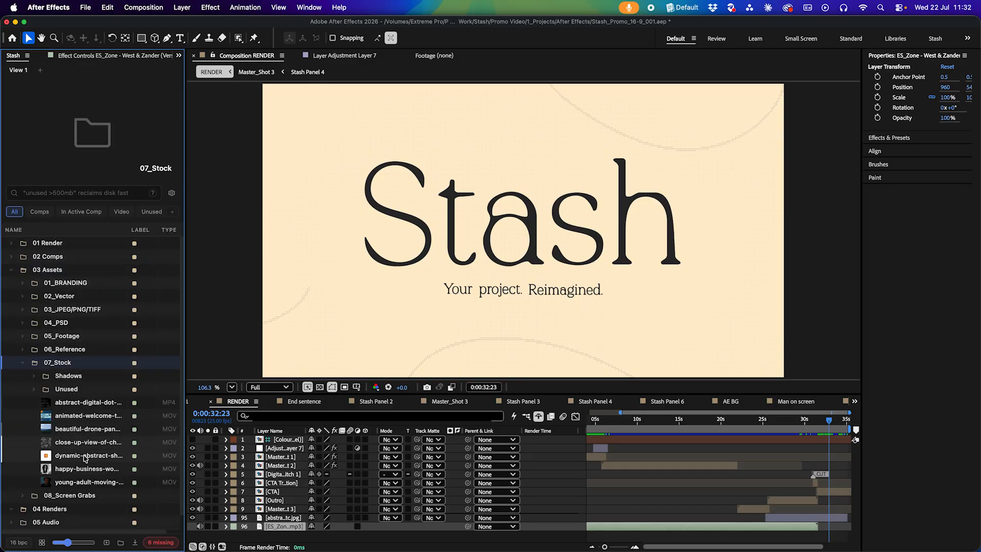
click(68, 416)
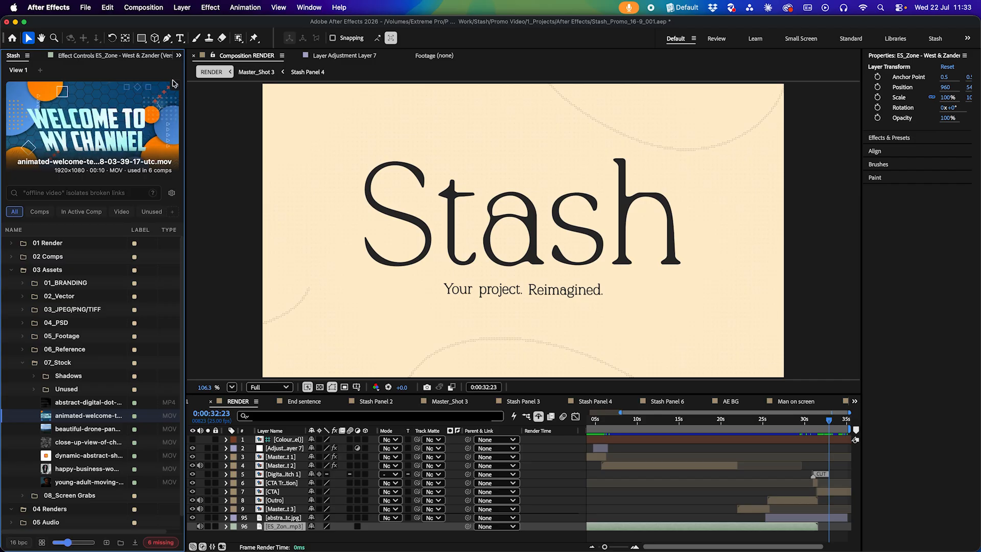
Expand 03_JPEG/PNG/TIFF and select the drone and animated-welcome videos together to preview them
scroll(123, 110, down, 2)
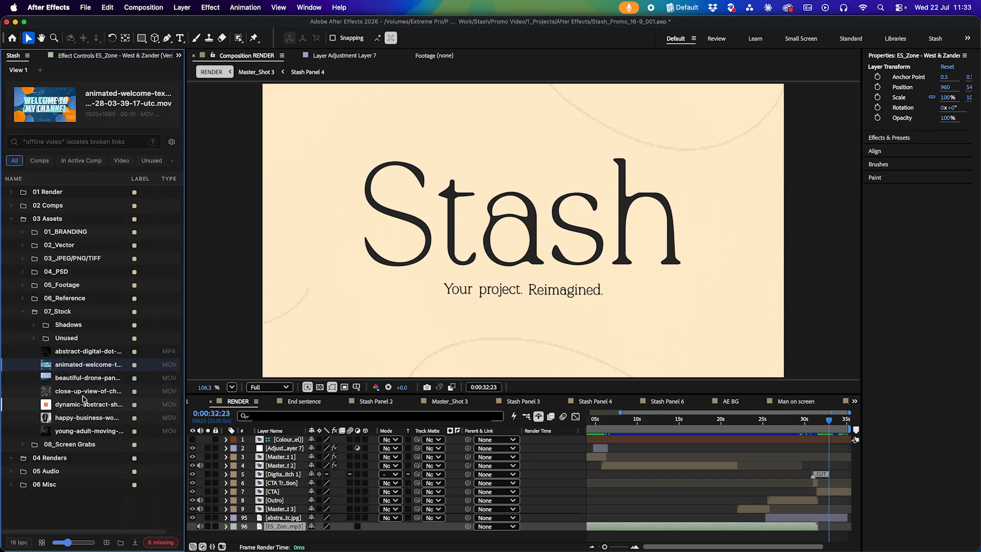
click(68, 259)
click(87, 445)
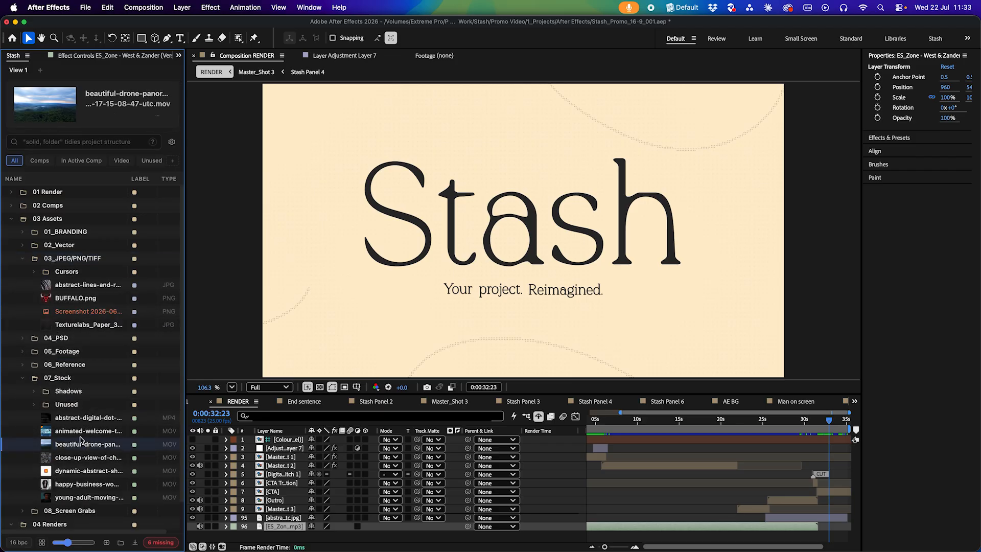
shift+click(87, 431)
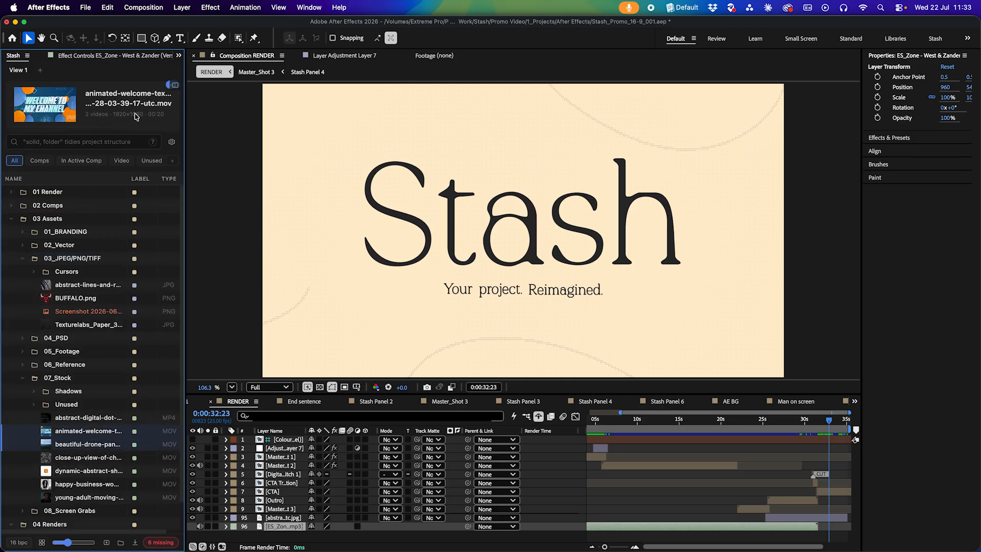
super+click(74, 296)
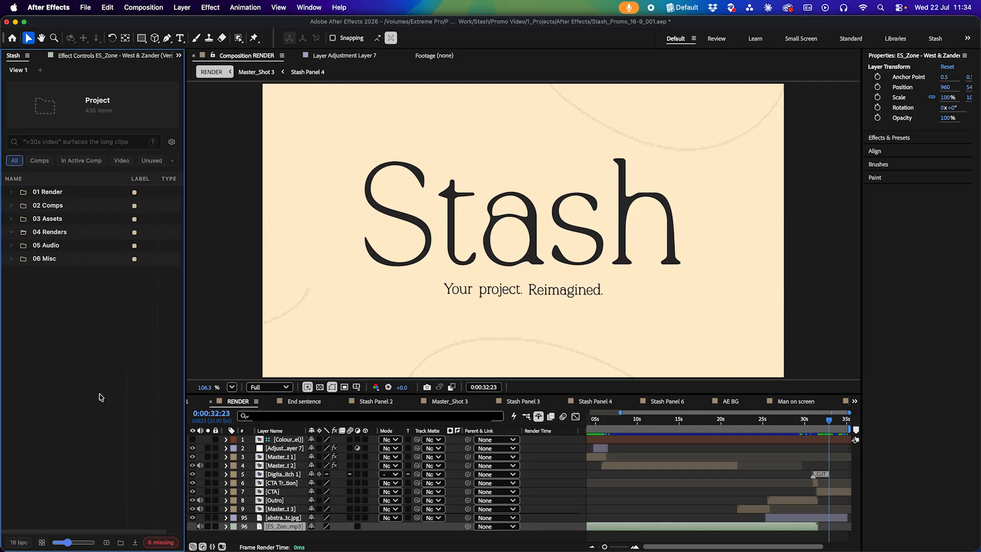
click(136, 545)
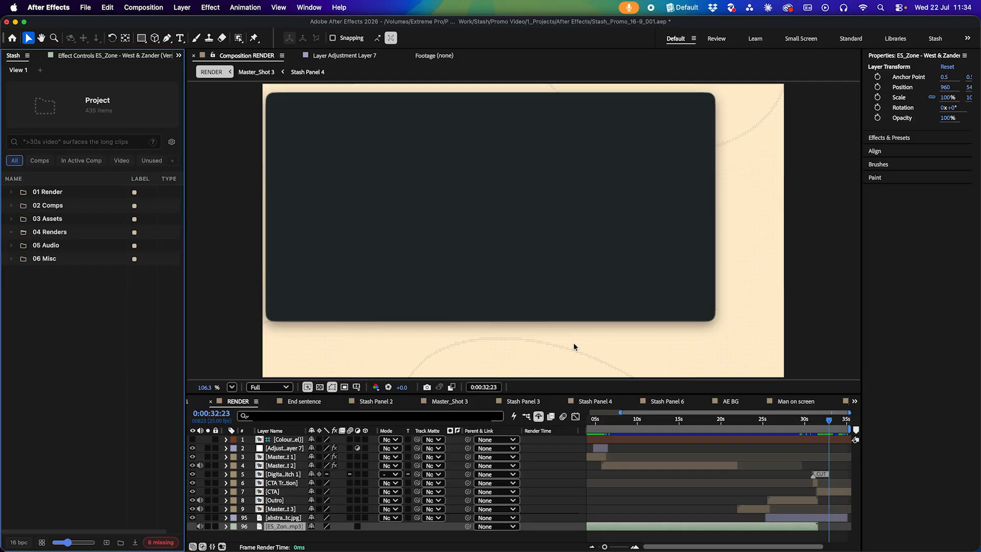
key(Escape)
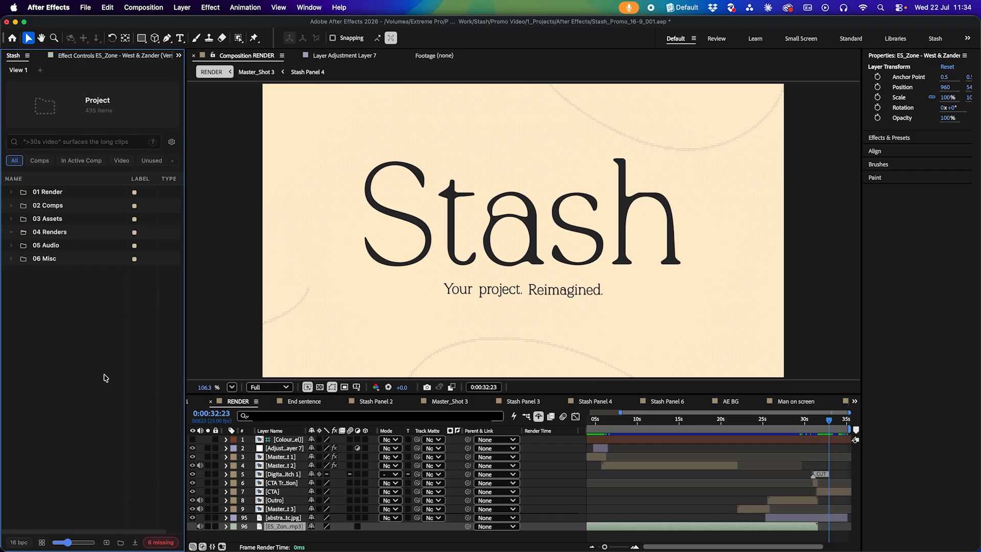
double_click(104, 376)
click(716, 404)
Switch to Finder and drag the animated-welcome video from the Stock folder into the Stash panel to import it
key(super+Tab)
click(195, 289)
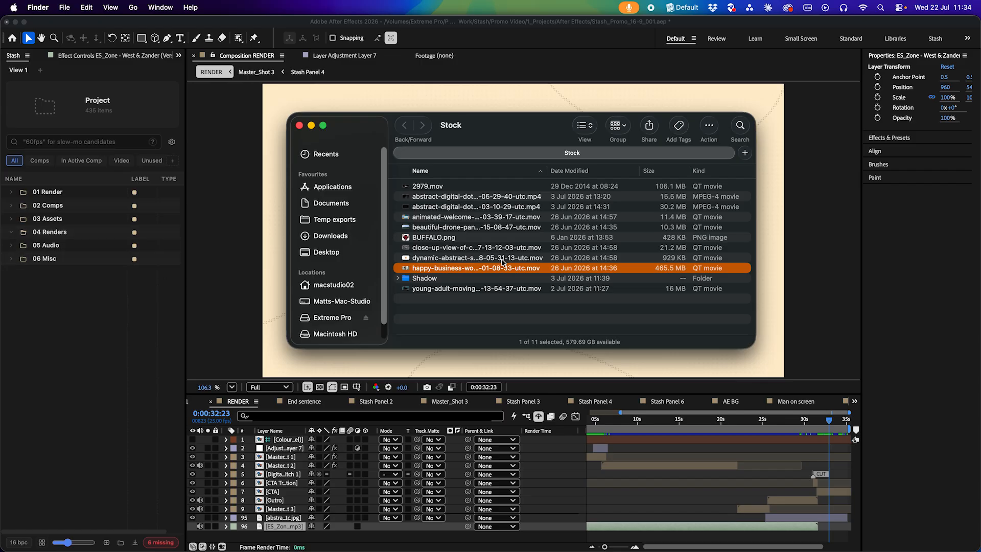
click(445, 217)
drag(446, 219, 78, 379)
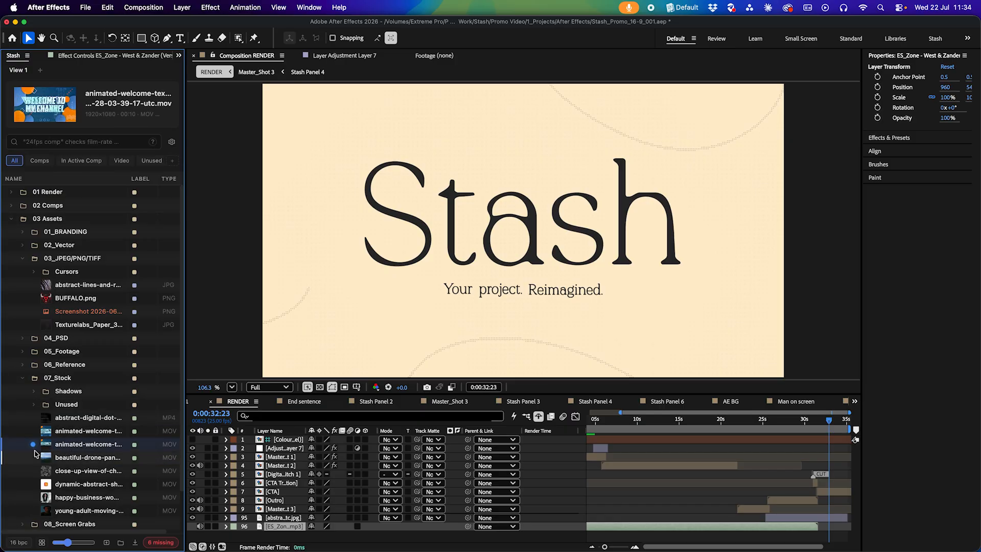
Step down through the 07_Stock items to preview each one
key(Down)
key(Down)
key(Down)
key(Down)
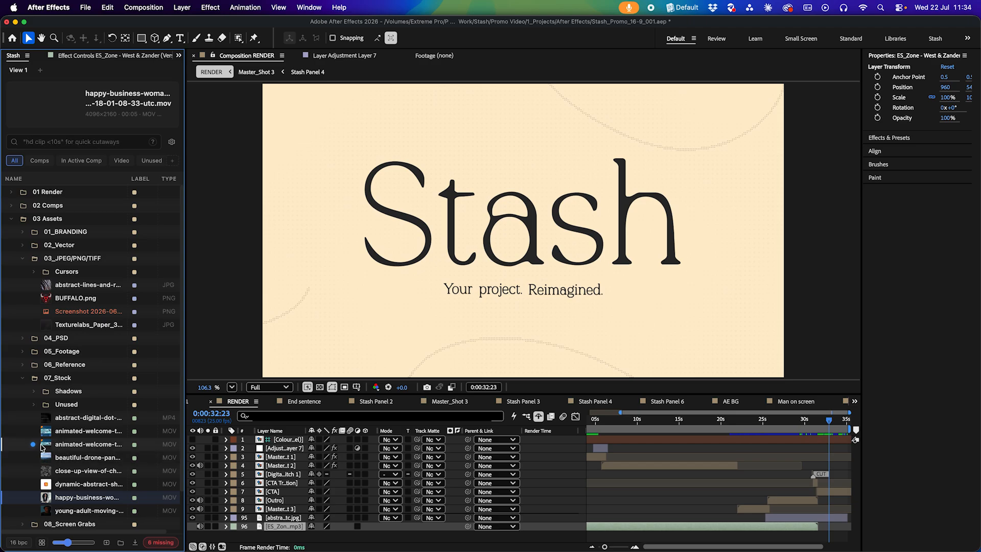
Mark the newly imported animated-welcome video as seen
right_click(66, 383)
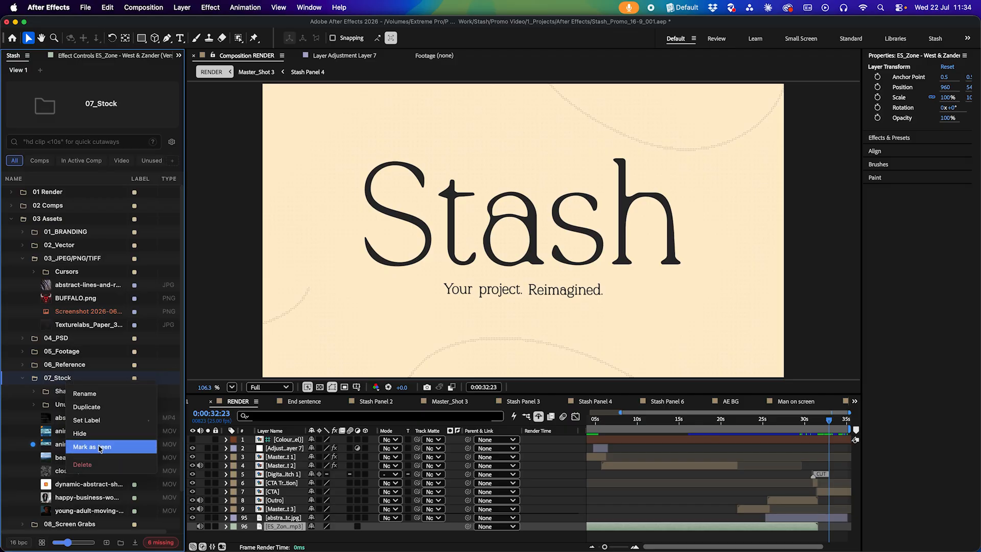
click(57, 445)
right_click(55, 444)
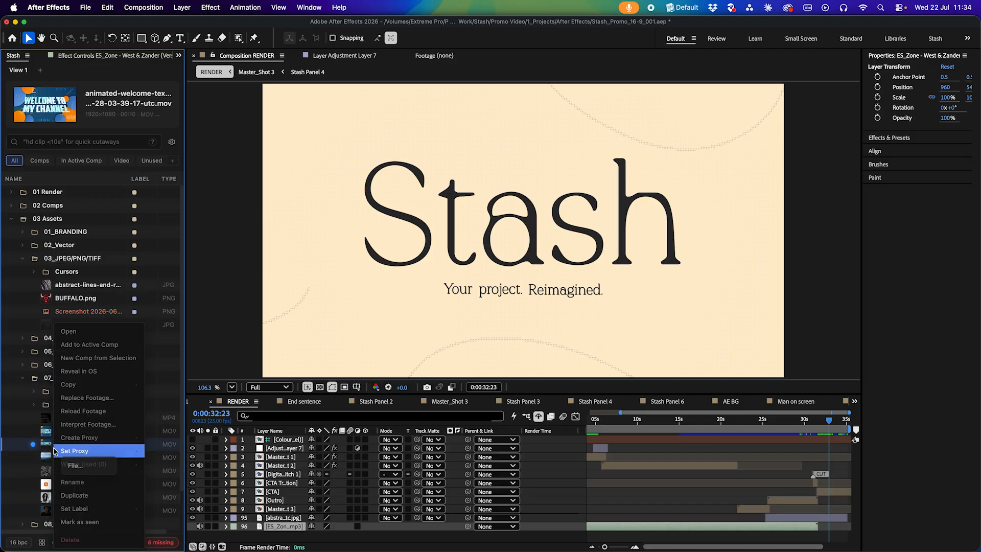
click(97, 522)
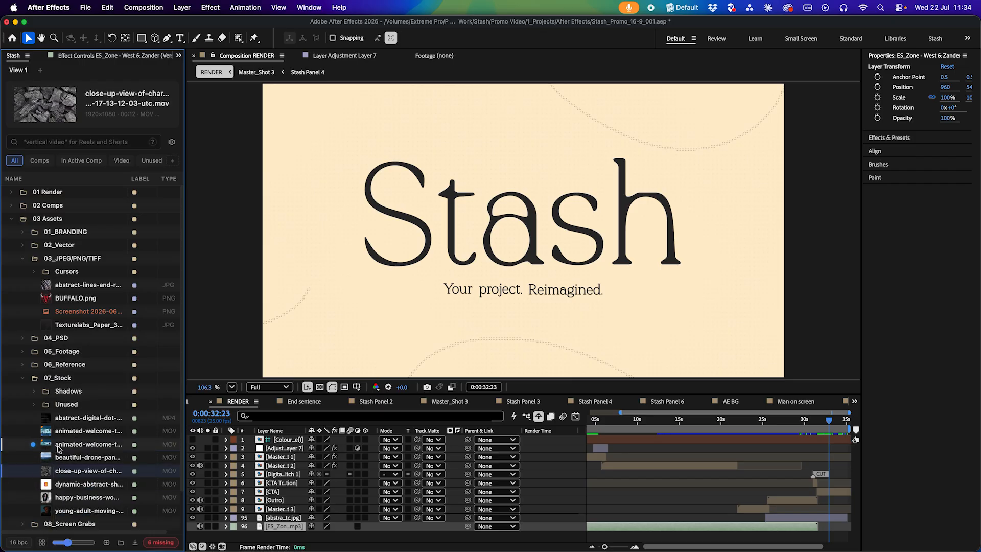
Open the new animated-welcome video in the footage viewer
click(60, 445)
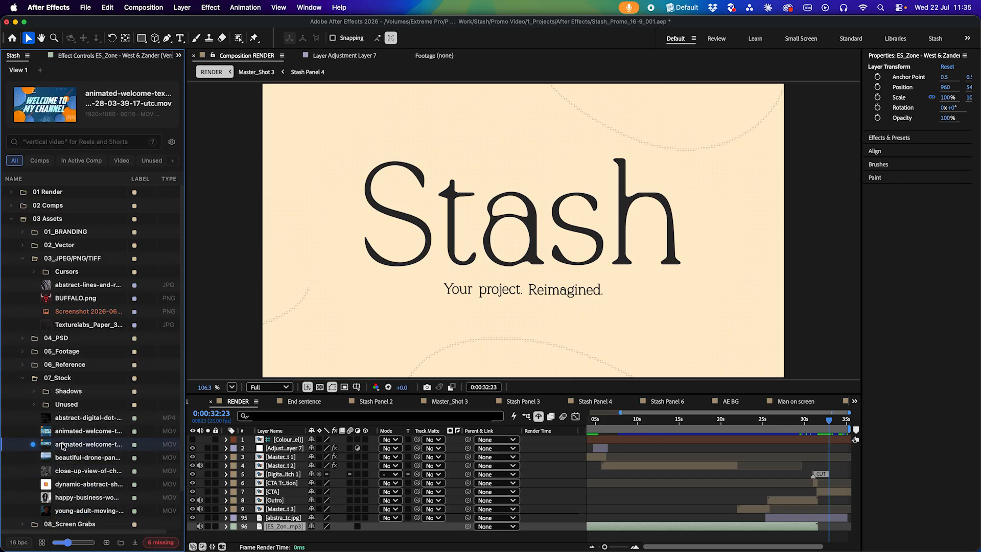
double_click(64, 444)
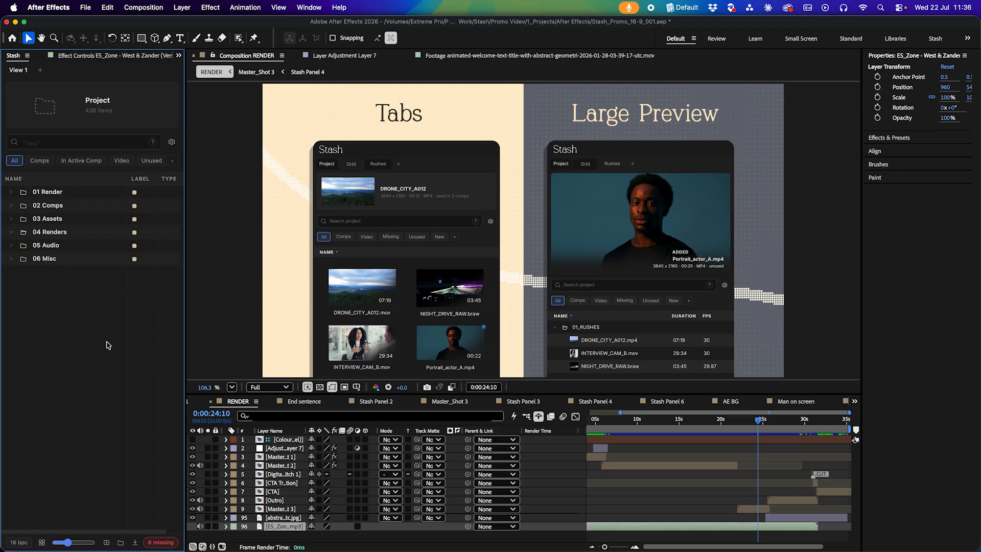
Hide the 06 Misc folder from the Stash list
click(11, 258)
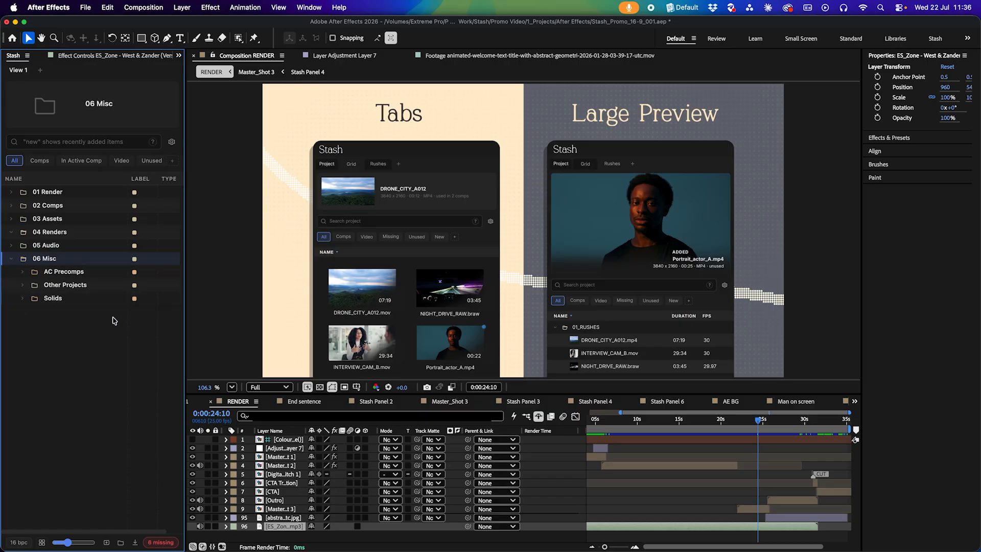
click(11, 258)
right_click(49, 257)
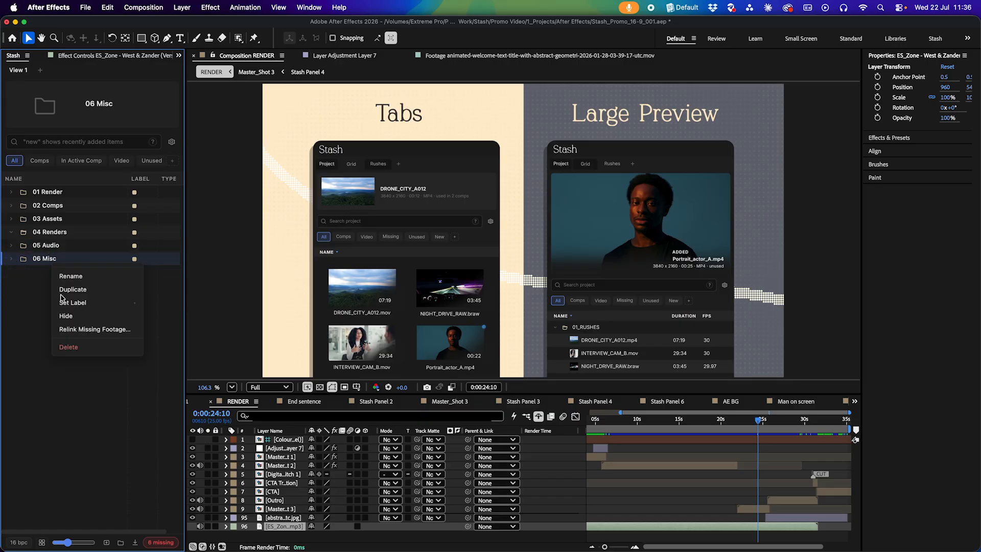
click(76, 323)
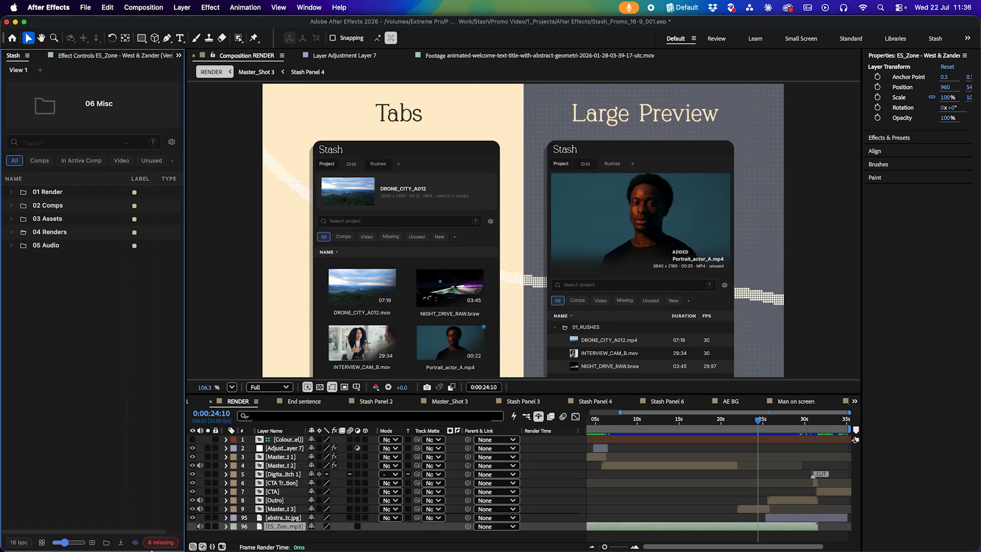
Toggle the display of hidden items on and off
click(136, 544)
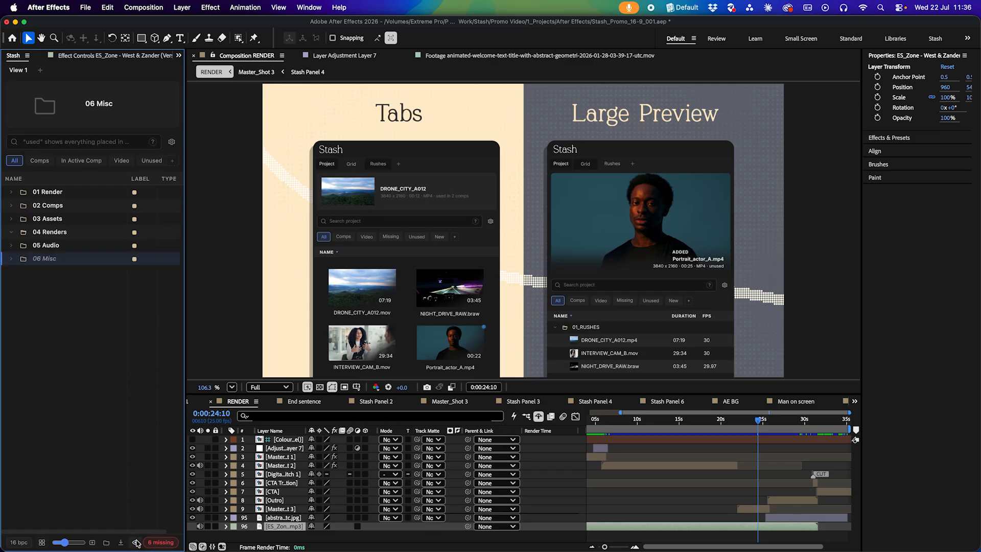
click(137, 543)
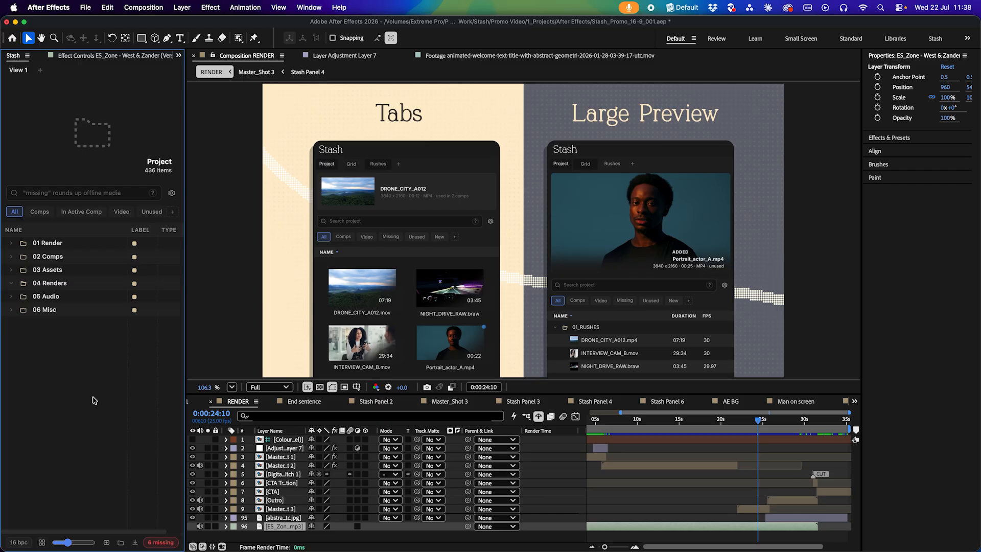
Filter the panel to missing footage and open the options for the missing Grid View.png
click(159, 542)
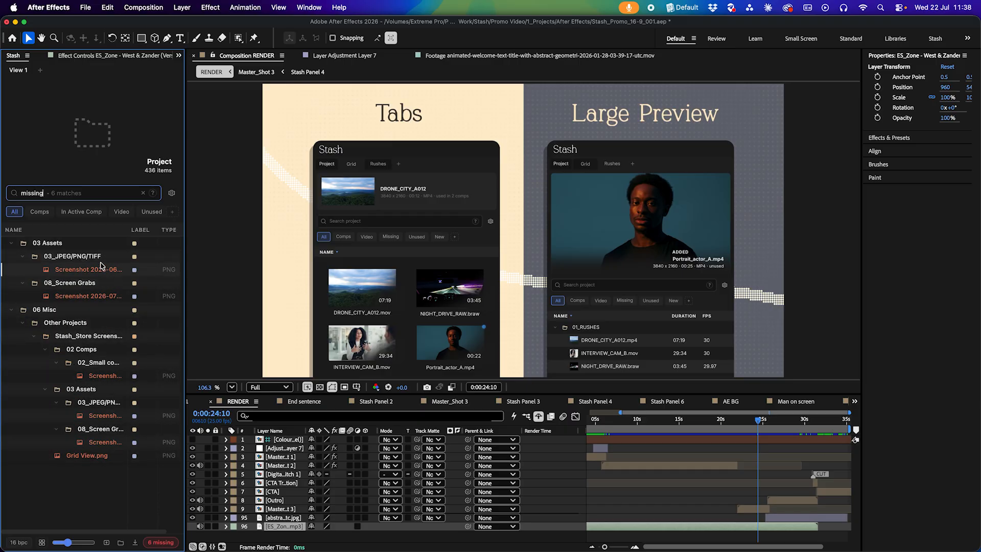
click(85, 456)
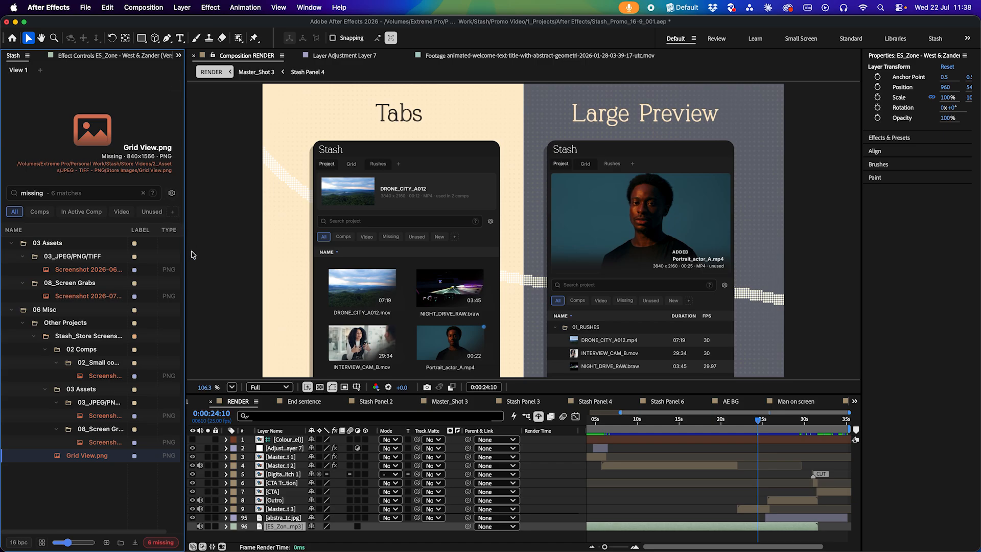
right_click(100, 456)
mouse_move(100, 460)
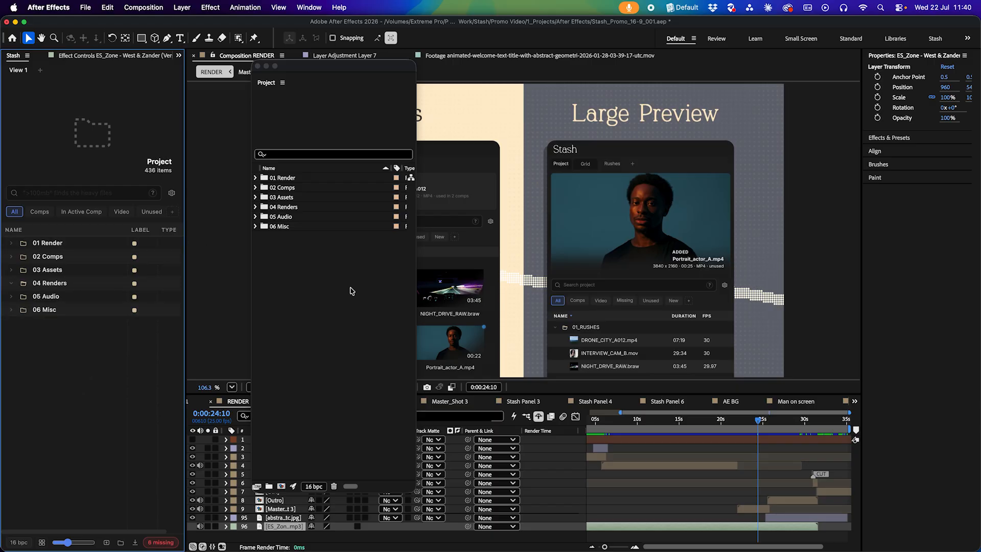
Set the 05 Audio folder's label colour to green
click(55, 270)
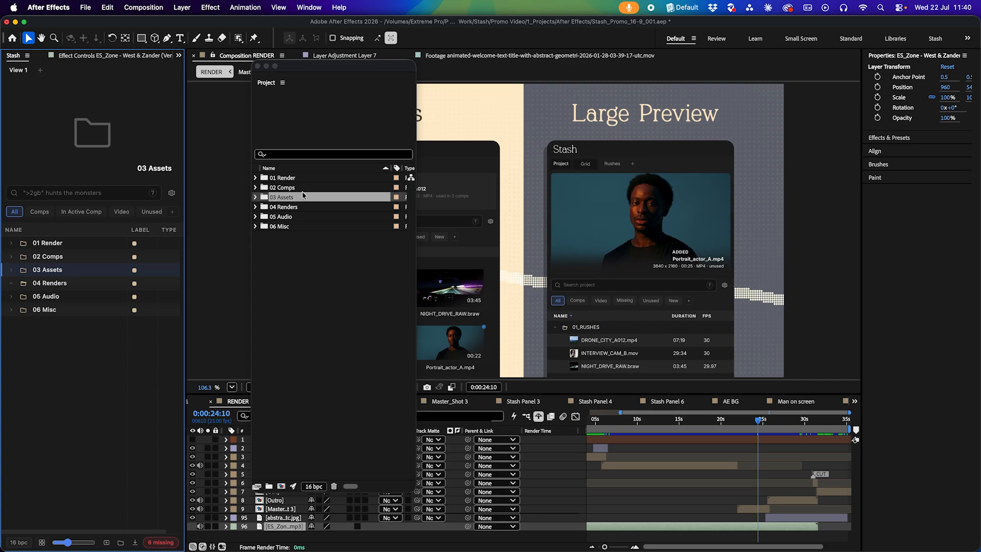
click(69, 312)
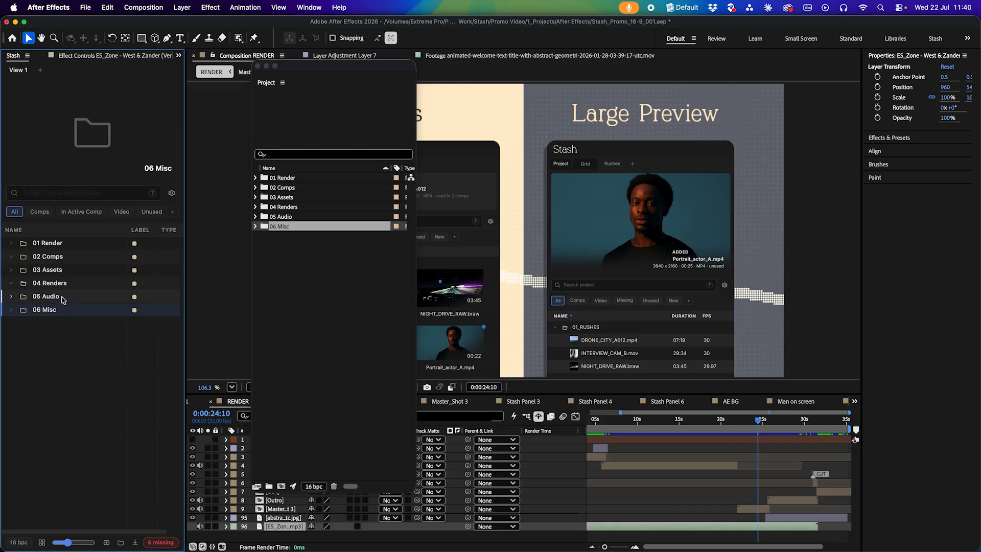
click(61, 300)
right_click(61, 300)
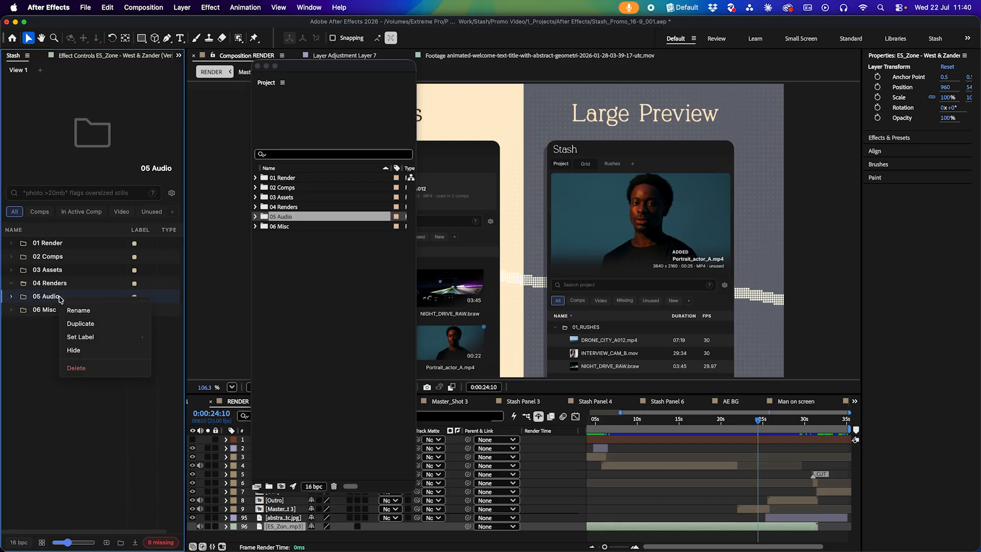
mouse_move(92, 338)
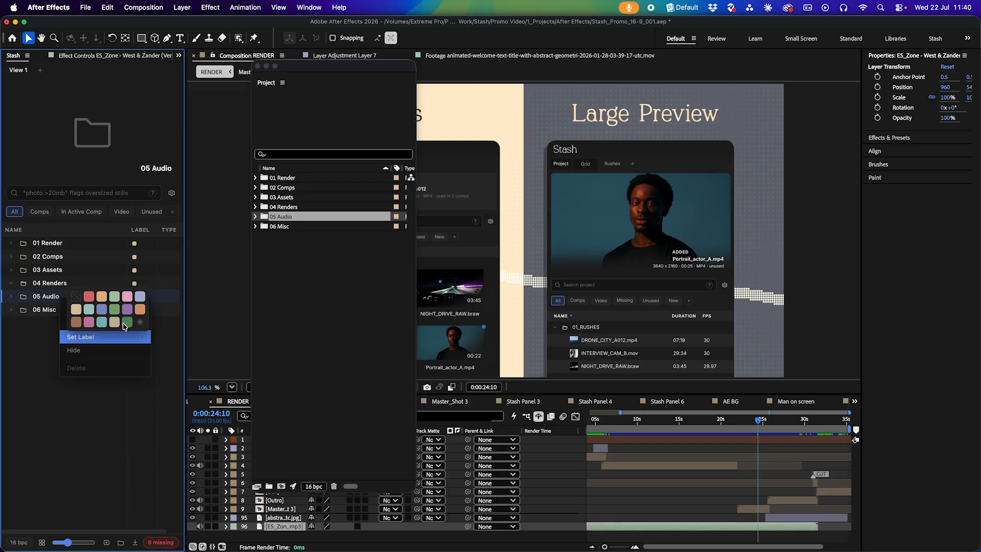
click(126, 324)
click(114, 409)
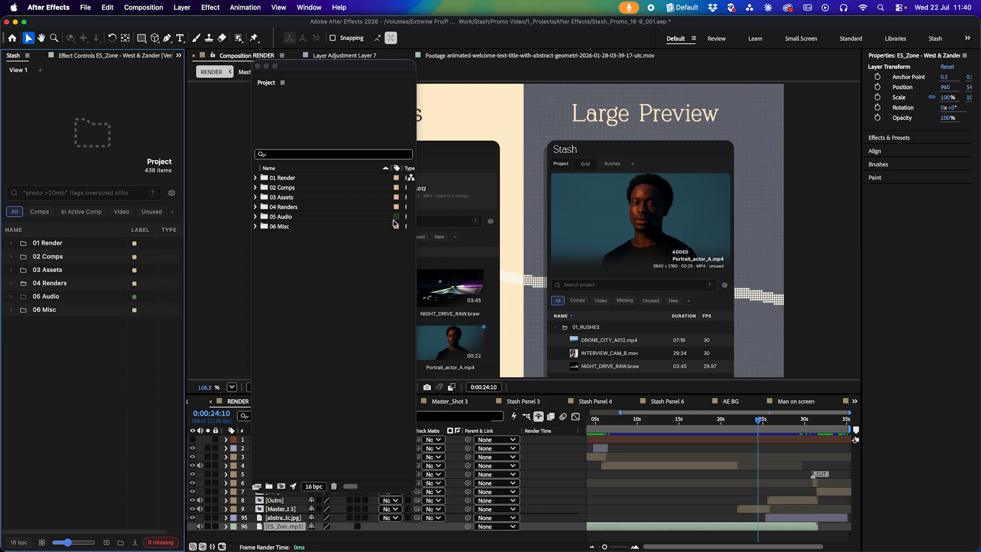
Open the Label Colours editor from 05 Audio's label menu and close it without applying
click(62, 299)
right_click(61, 299)
mouse_move(90, 332)
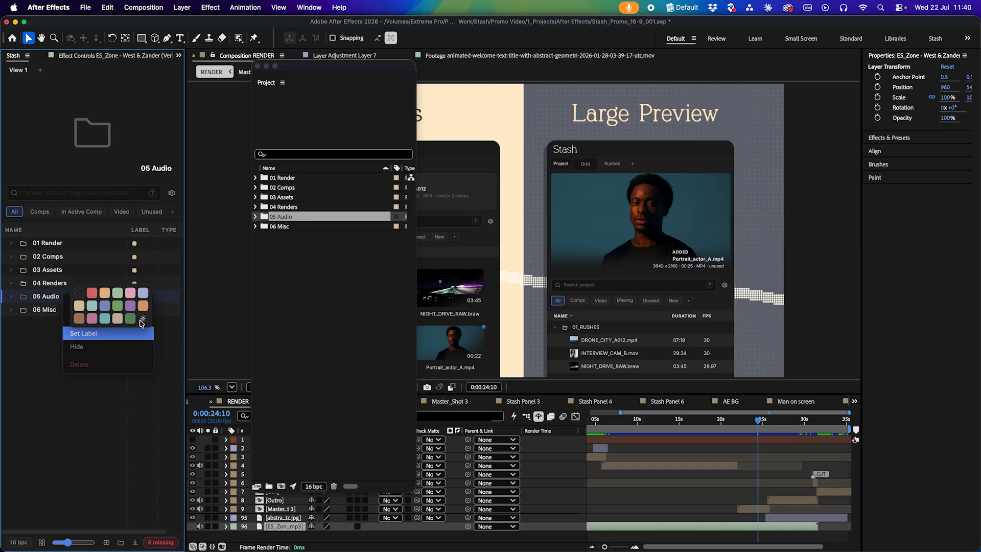
click(143, 317)
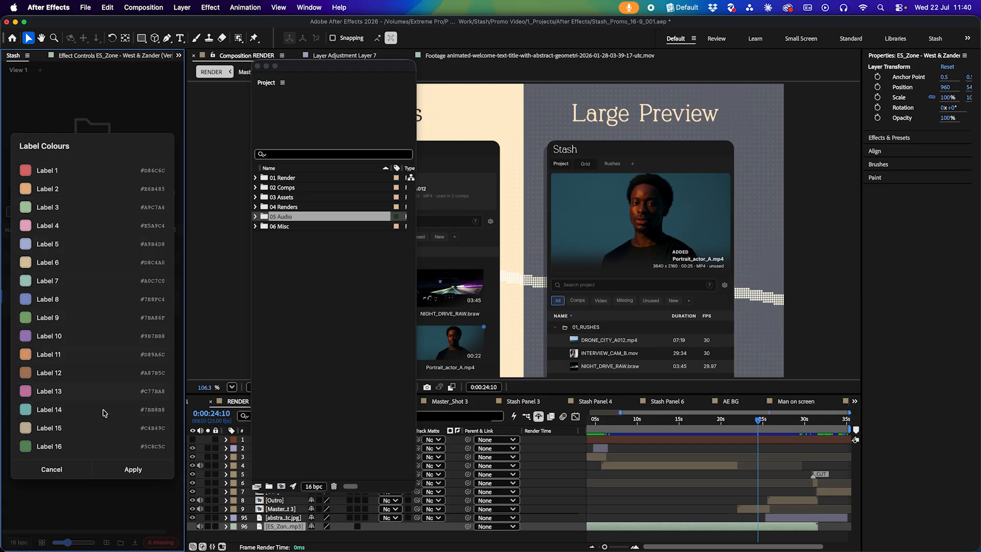
click(52, 469)
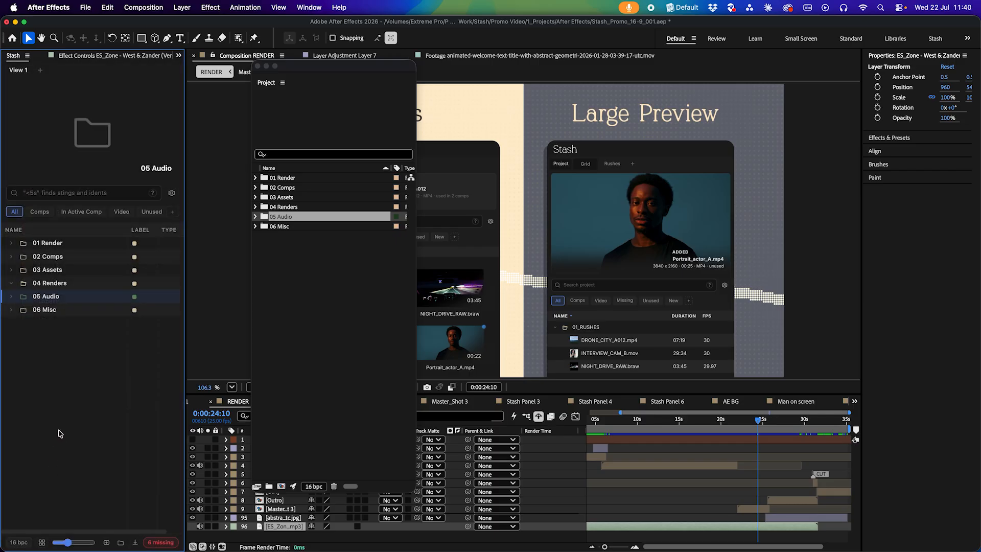
Create a new top-level folder named Vectors
click(60, 433)
right_click(94, 374)
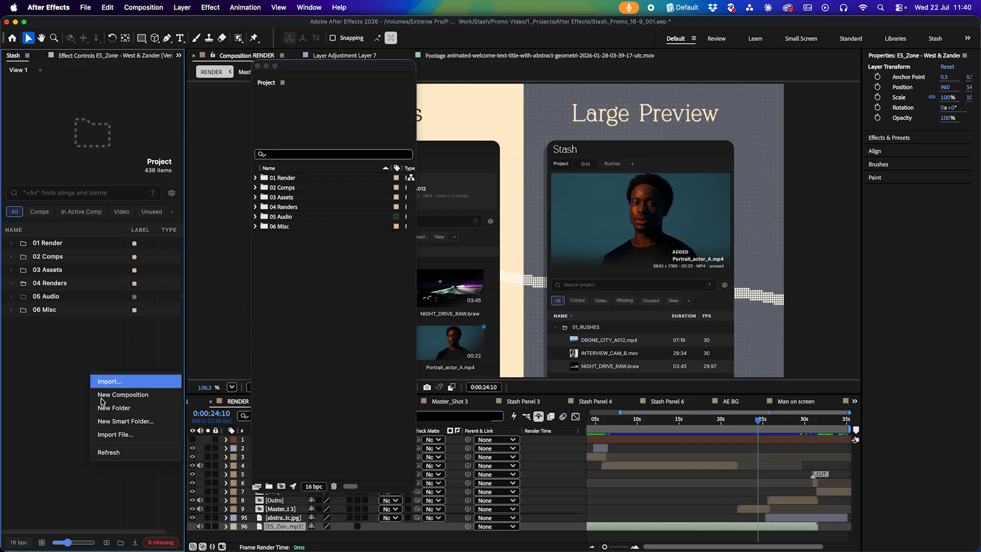
click(107, 408)
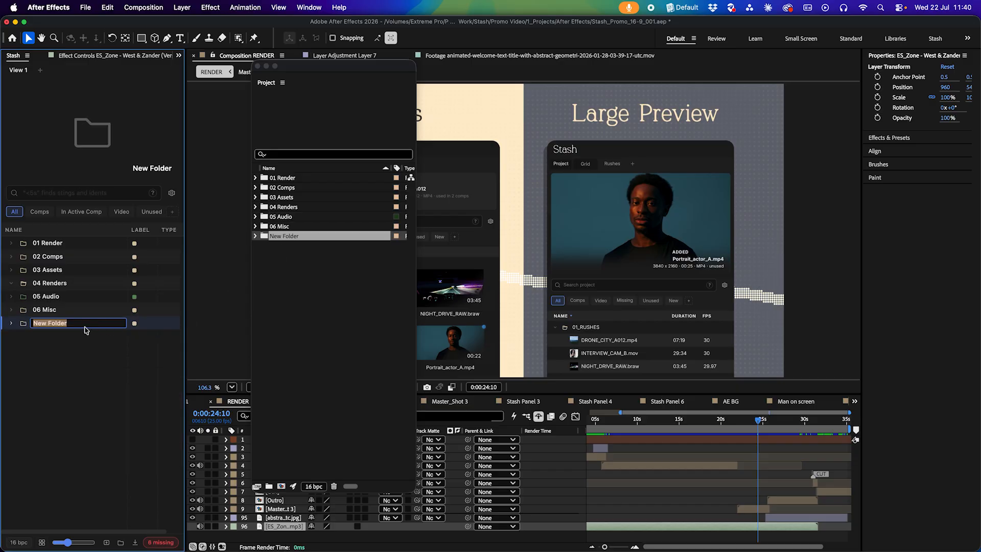
text(Vectors)
key(Return)
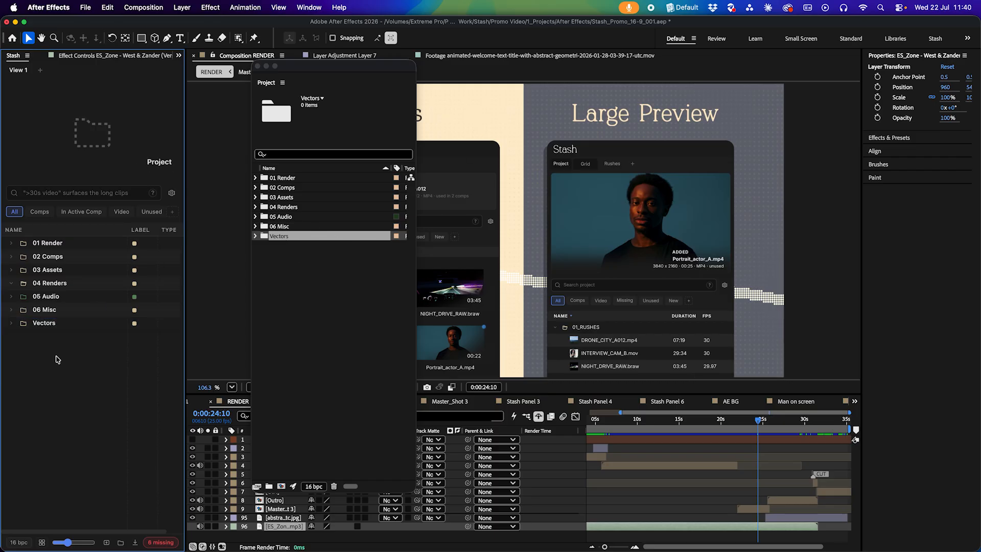
Make the Vectors folder a smart folder with the condition Type is Vector
right_click(42, 324)
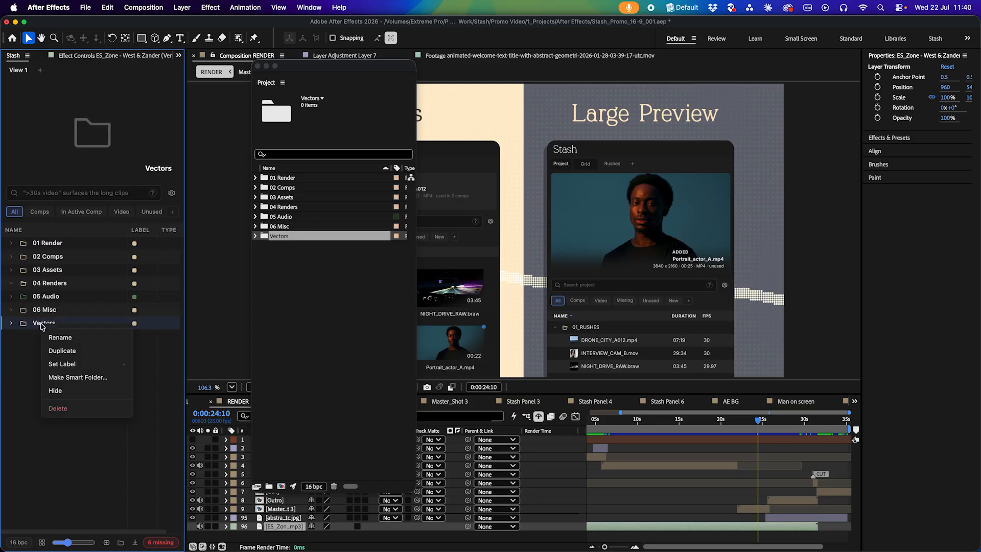
click(78, 379)
click(83, 295)
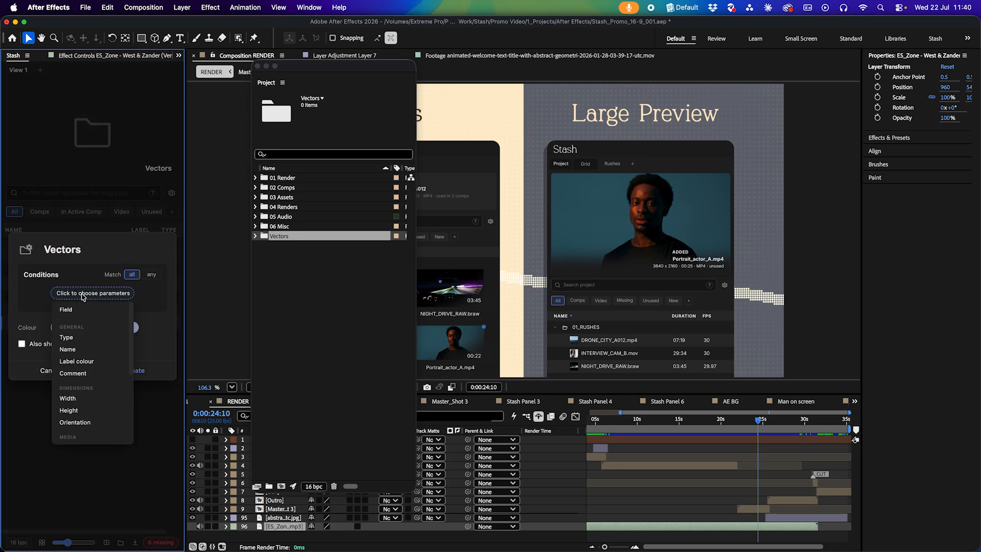
click(81, 338)
click(76, 330)
click(80, 363)
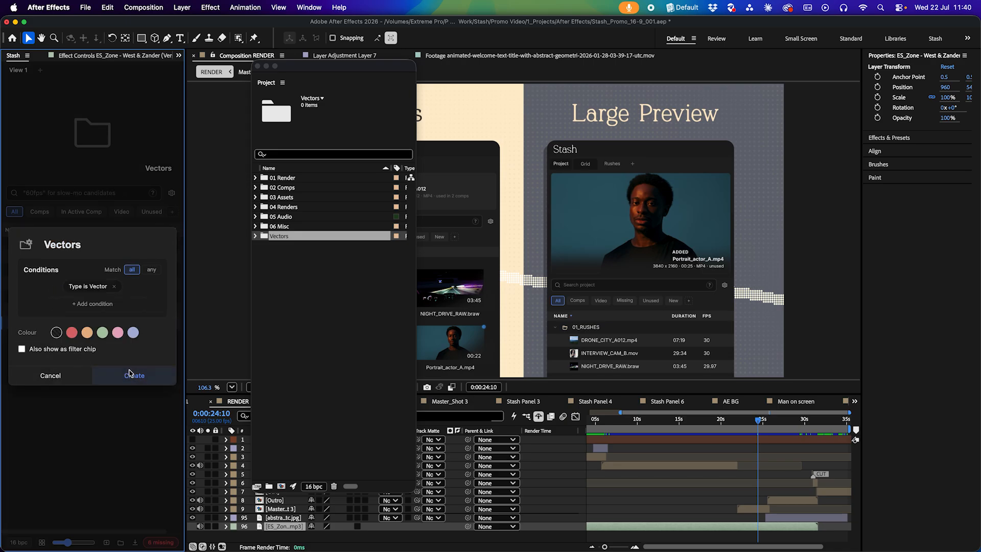
click(134, 374)
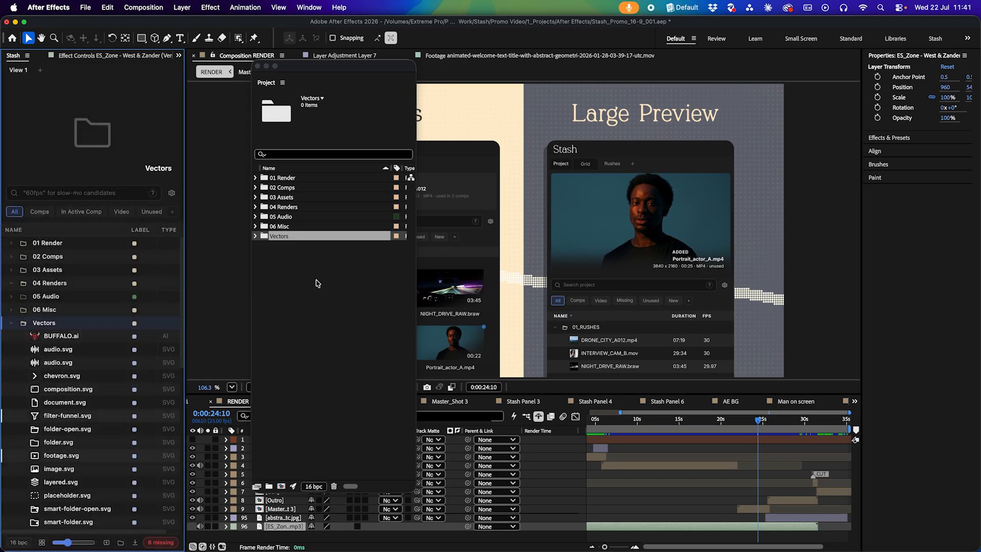
Delete the Vectors folder from the floating Project panel
click(317, 280)
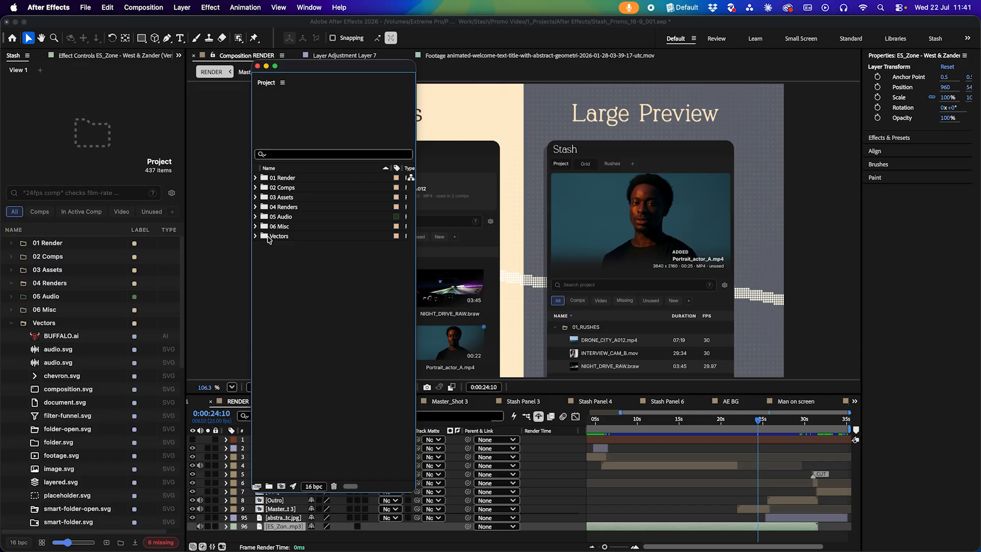
click(270, 238)
key(Delete)
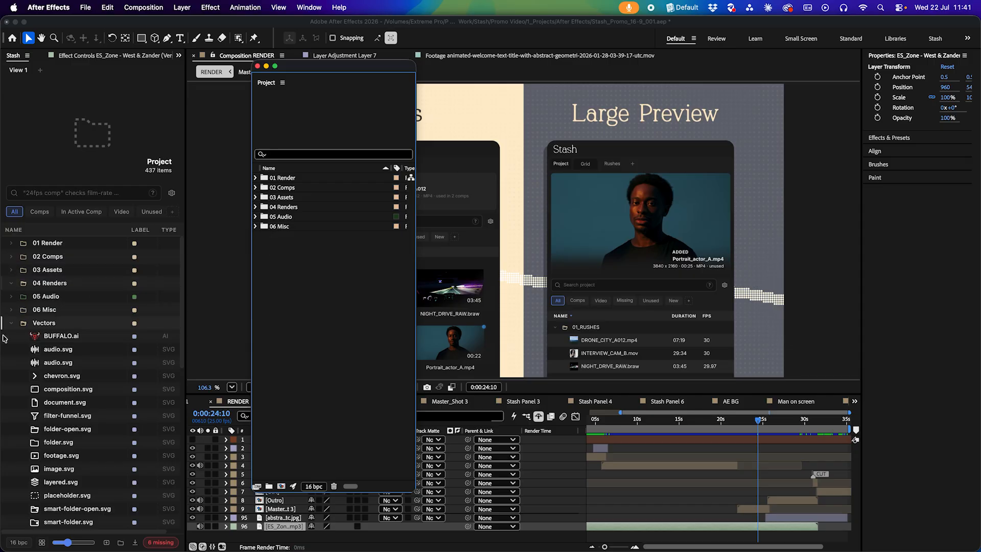
click(29, 322)
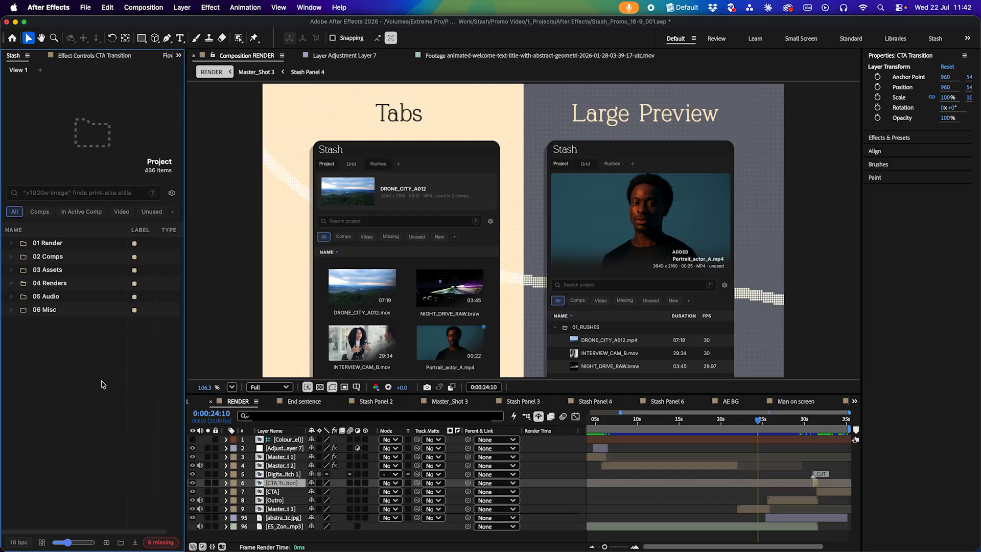
right_click(750, 509)
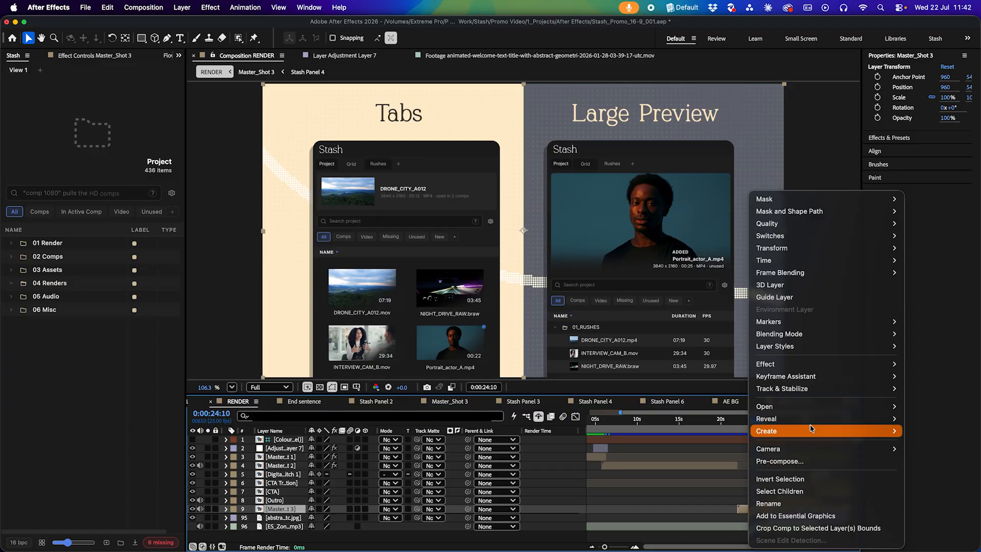
click(682, 495)
Open the Stash panel's Settings page and close it again
click(172, 194)
click(172, 193)
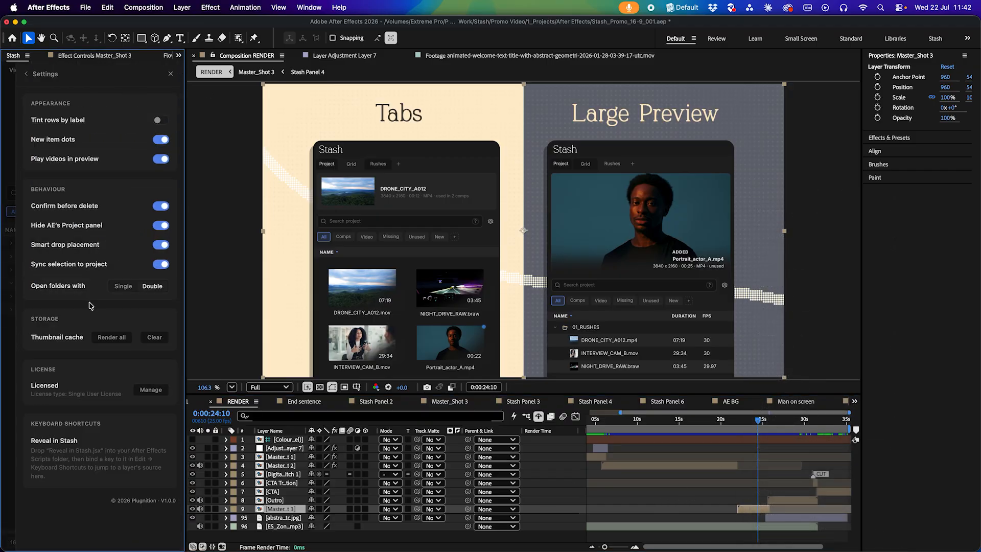
click(5, 438)
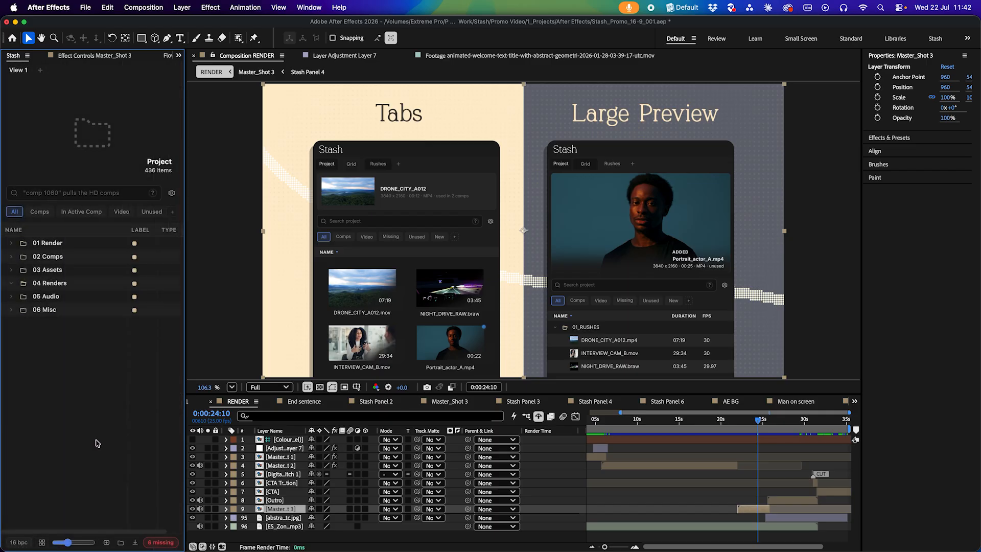
Select the Master_Shot 3 and Master_Shot 2 layers in the RENDER timeline to reveal them in the Stash panel
click(744, 515)
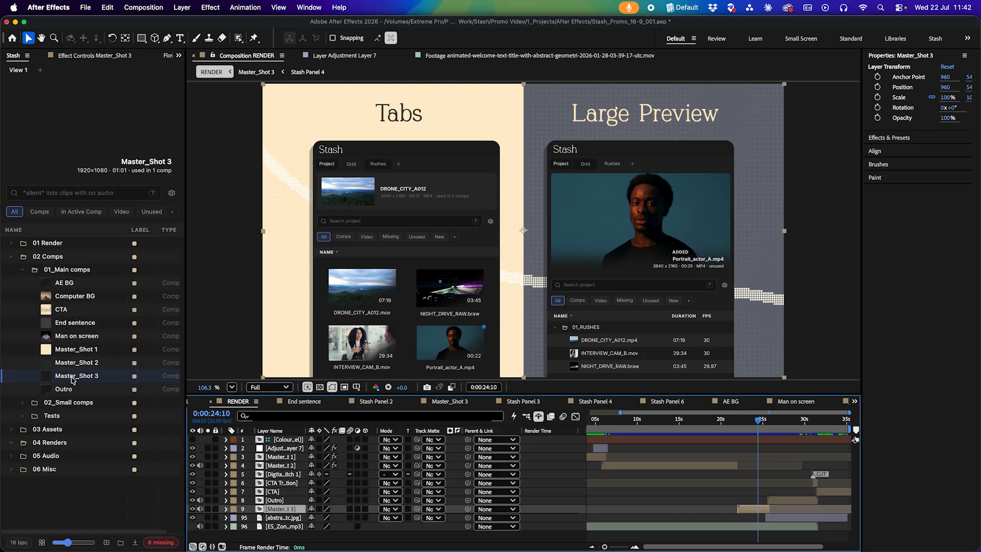
click(656, 434)
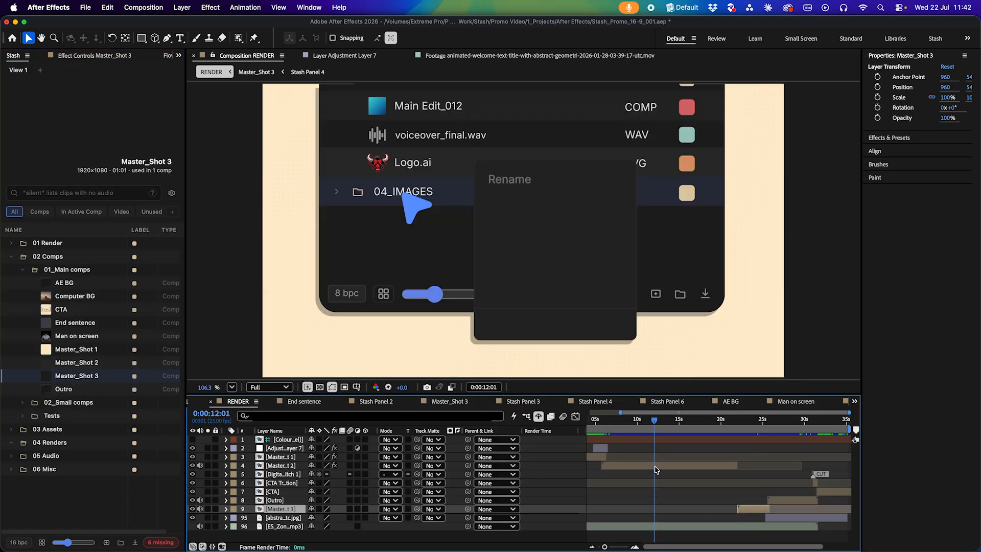
click(656, 467)
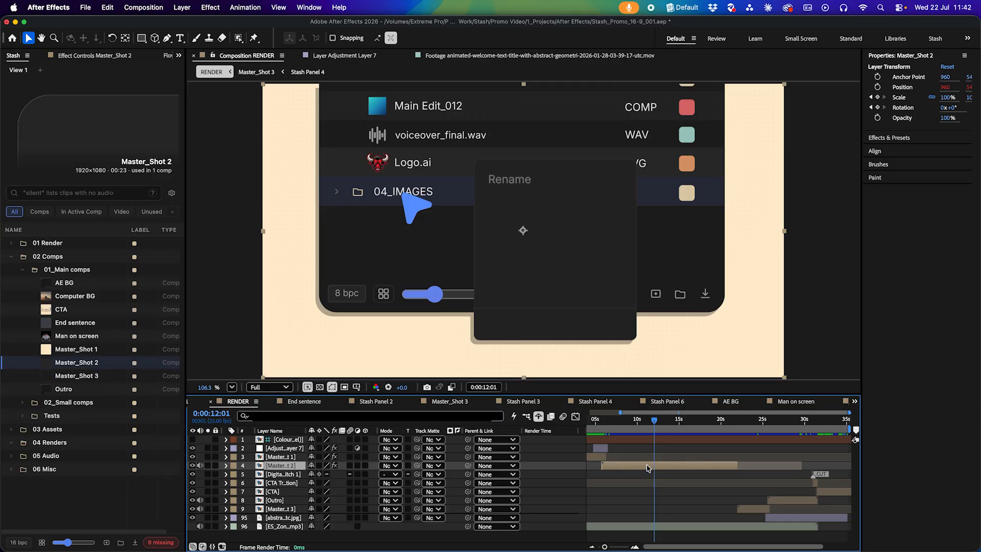
Open the Master_Shot 2 precomp and select its Stash Panel 1 layer to reveal it in the Stash panel
double_click(656, 467)
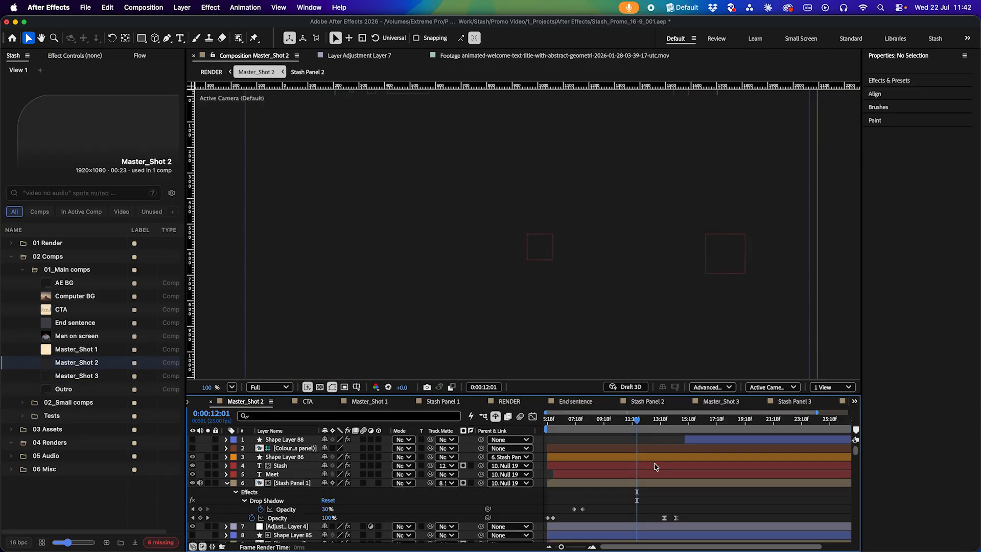
click(308, 484)
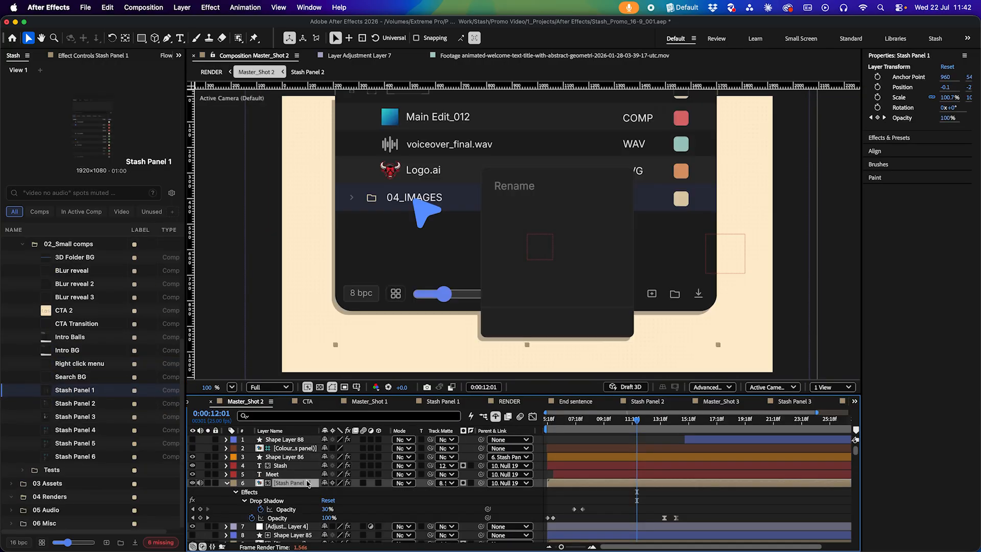
scroll(101, 393, up, 4)
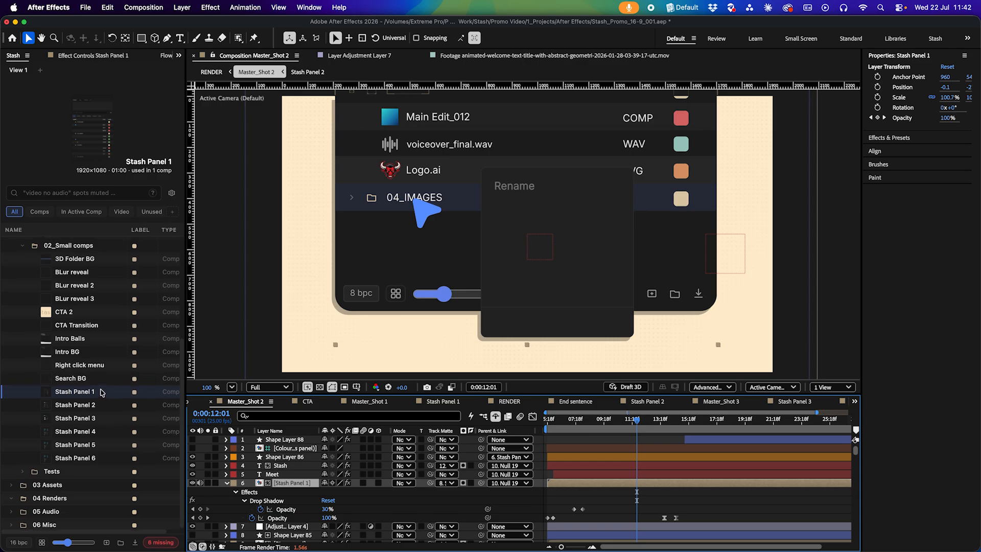
scroll(102, 393, down, 4)
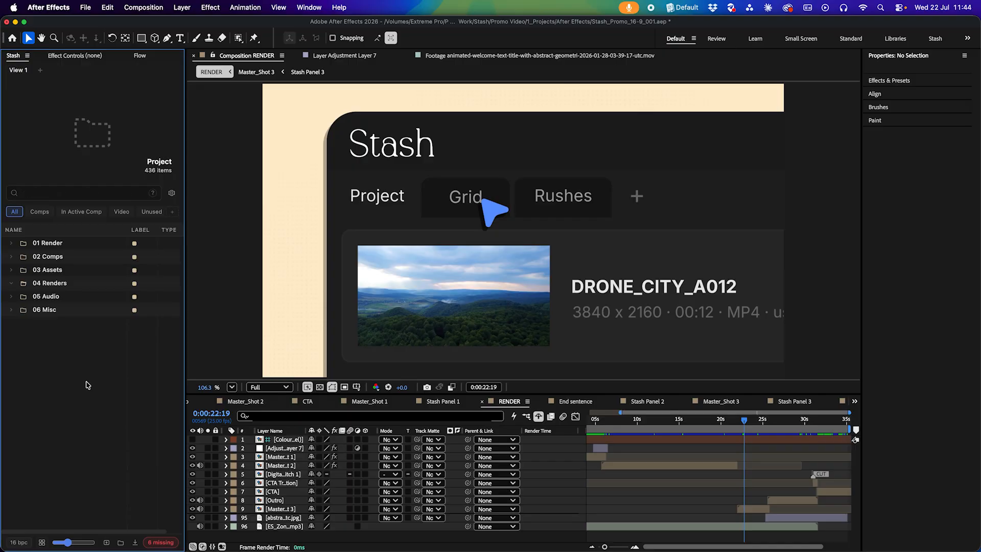
Add the animated-welcome-title clip from 03 Assets > 07_Stock to the active comp
double_click(76, 270)
double_click(75, 362)
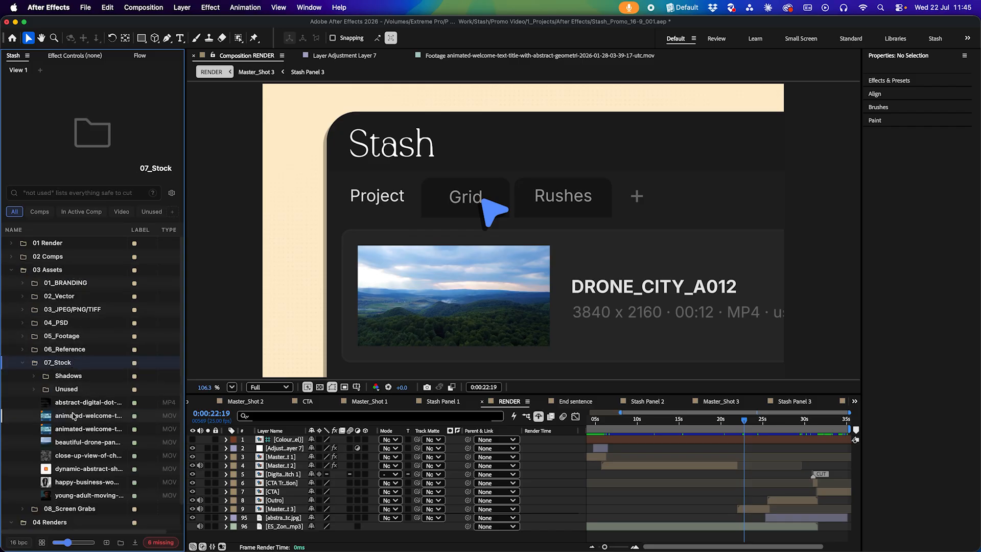
click(74, 417)
right_click(63, 419)
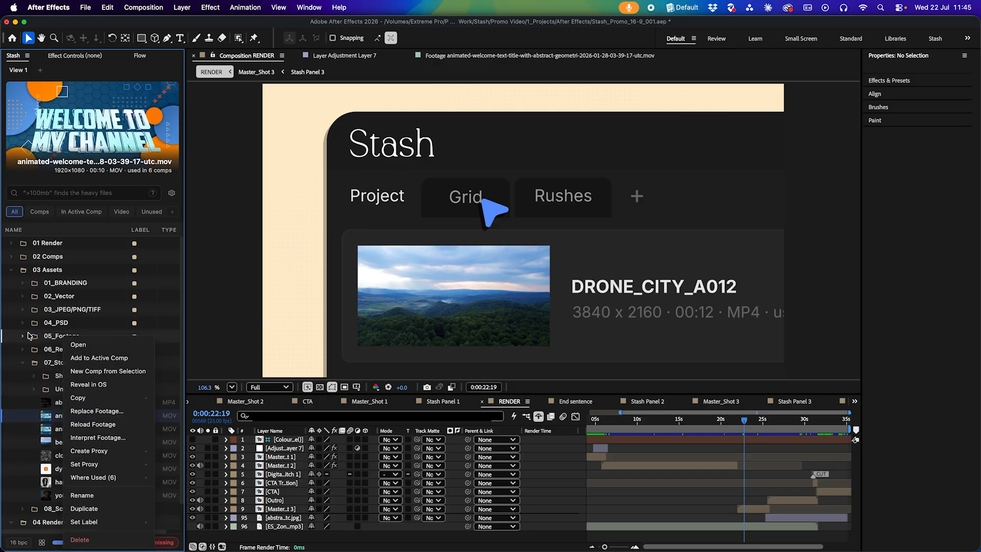
click(89, 356)
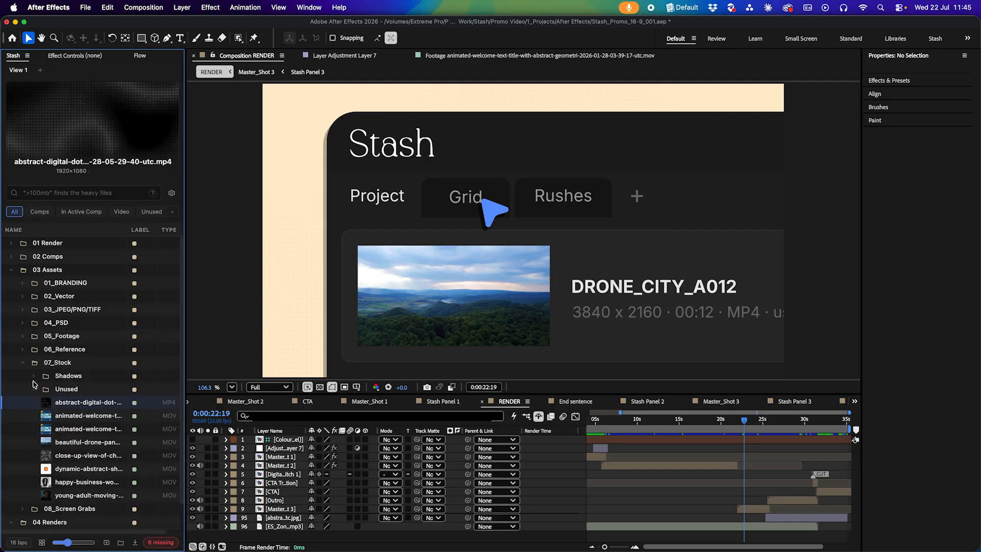
Add the RENDER comp to the Render Queue and remove the new queue item again
click(11, 242)
right_click(49, 258)
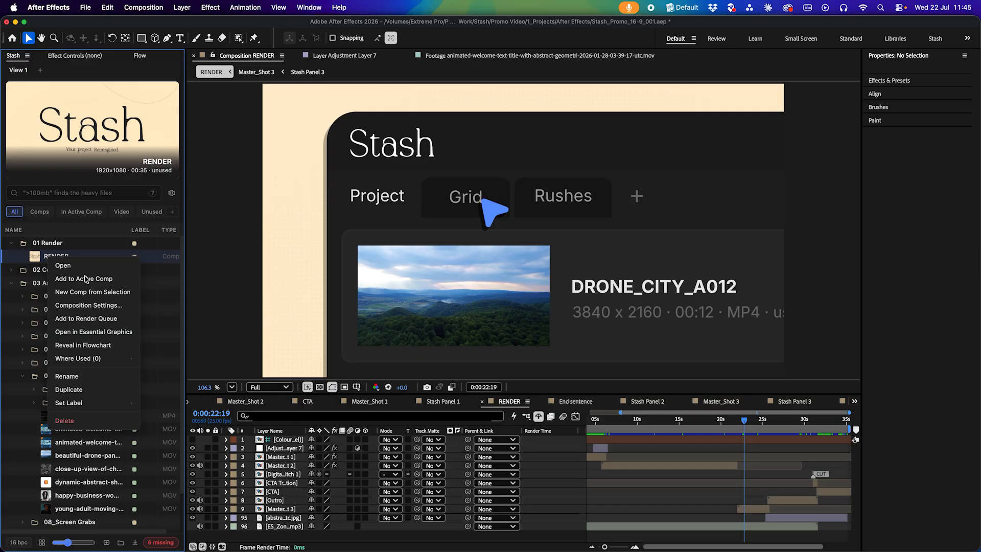
click(100, 320)
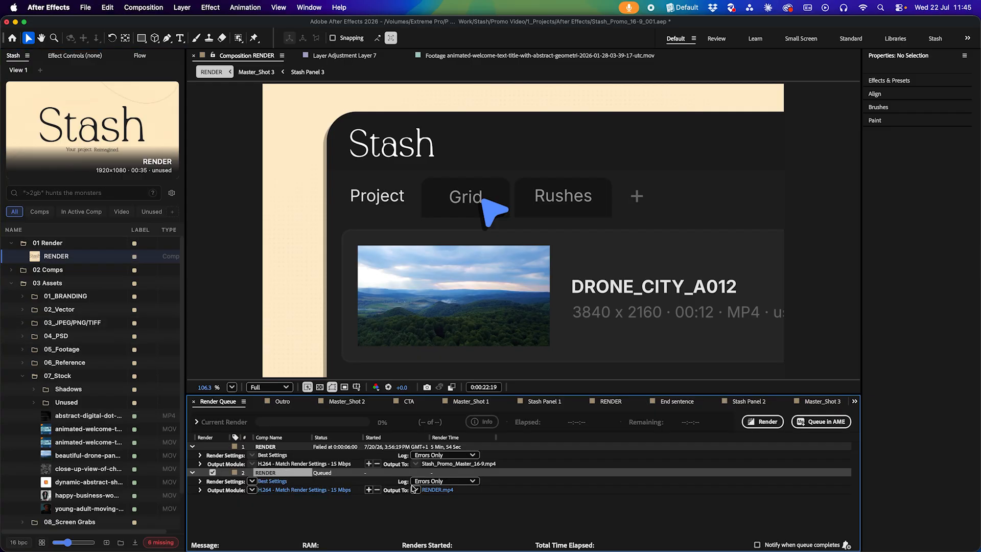
key(Delete)
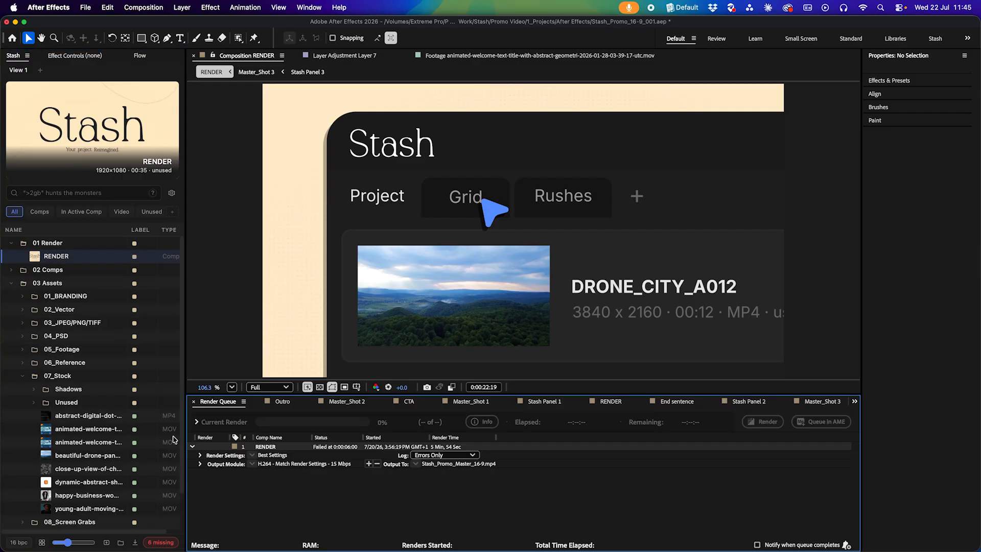
Reveal the animated-welcome-title clip in Finder, via its context menu and then its preview thumbnail, closing Finder each time
right_click(70, 440)
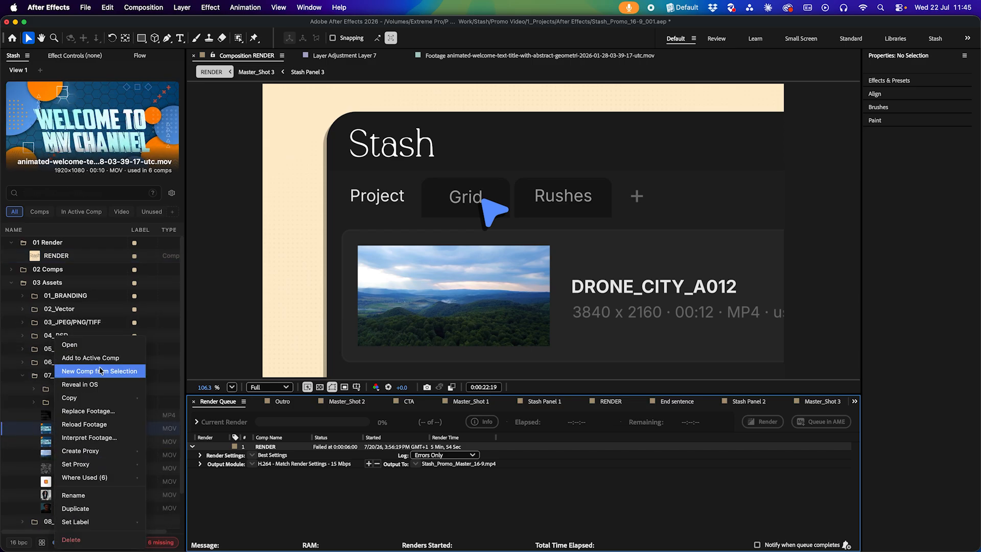
click(100, 386)
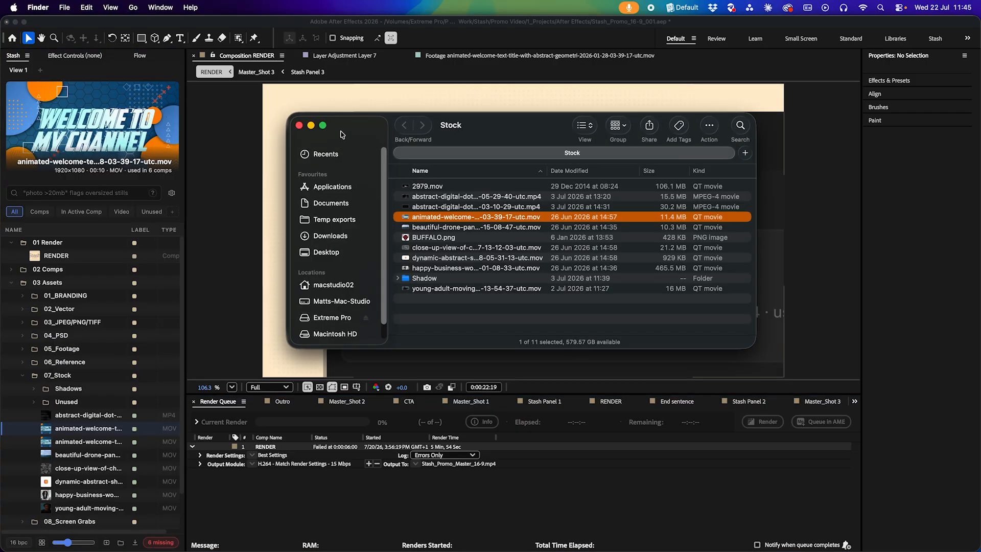
click(300, 126)
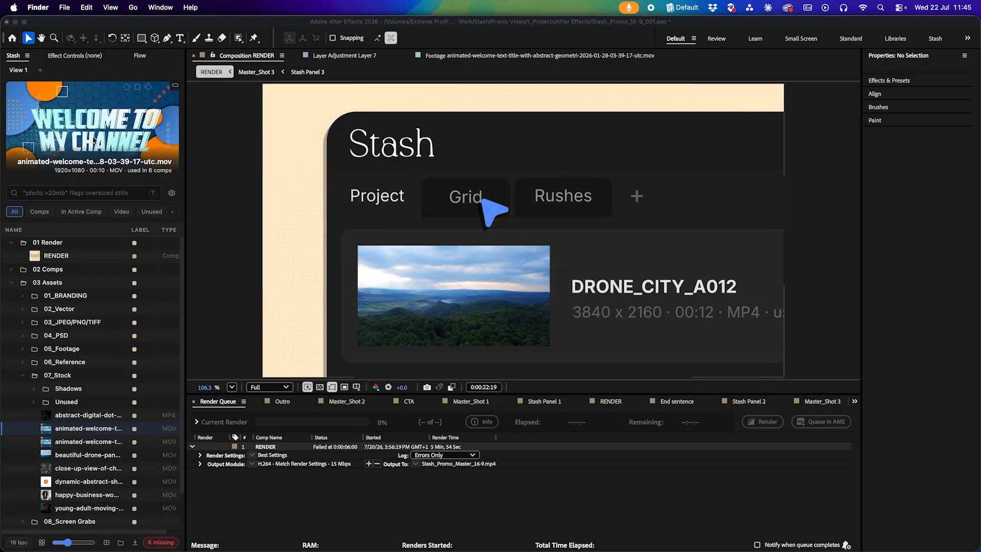
double_click(94, 140)
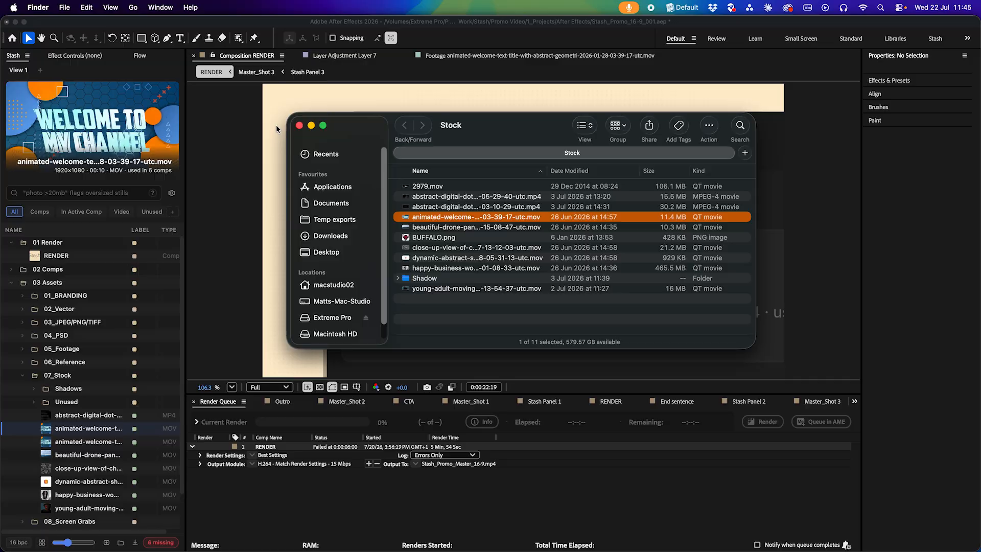
click(300, 126)
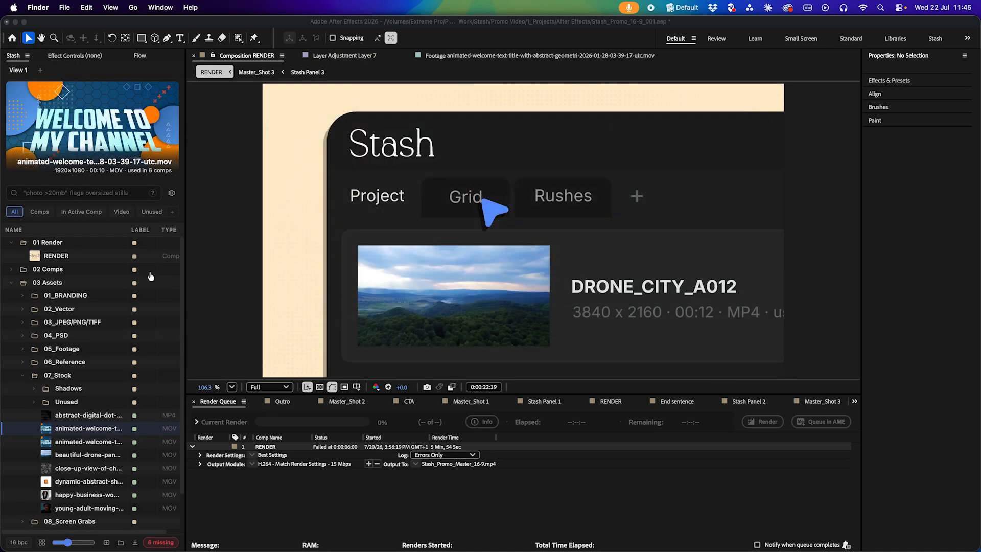
Jump to the Stash Panel 6 comp from the clip's Where Used list
right_click(91, 431)
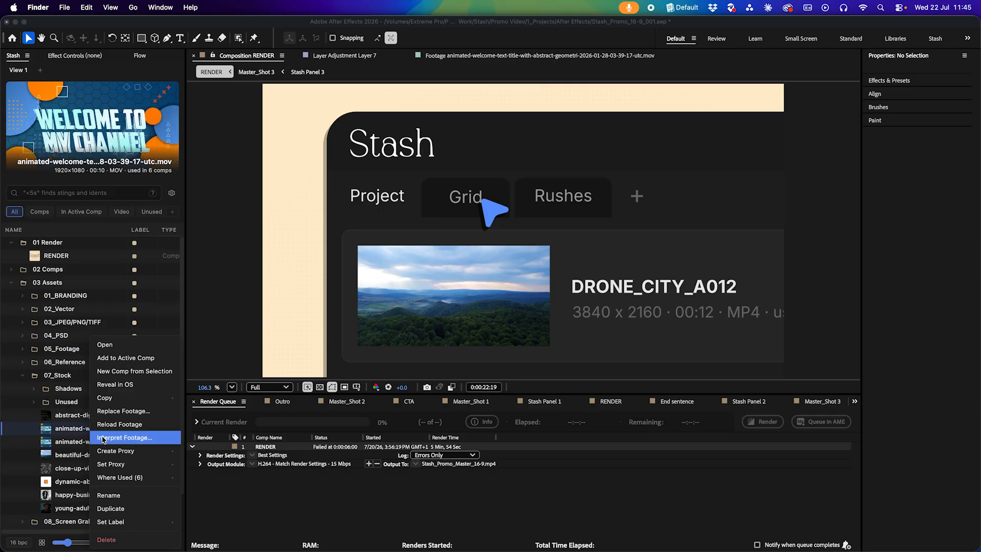
mouse_move(111, 455)
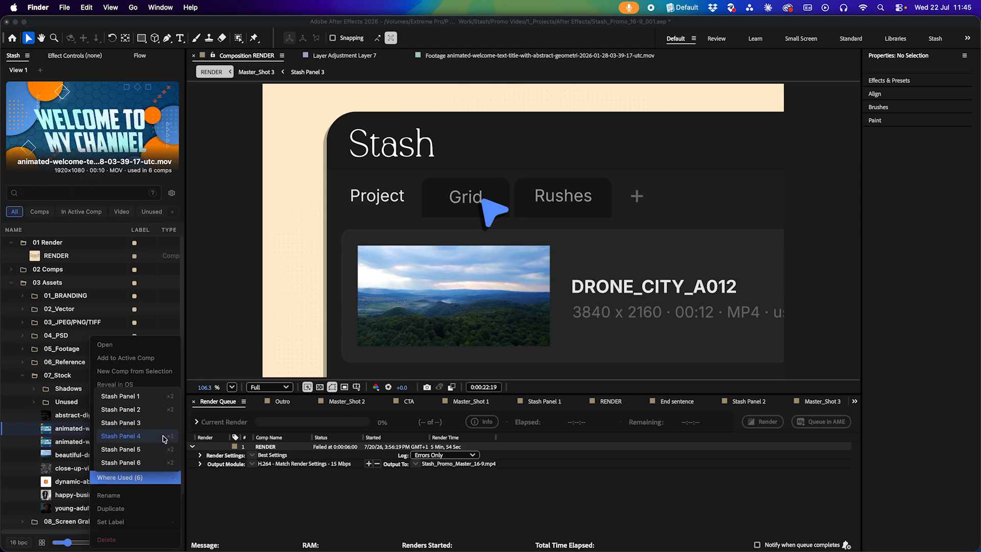
click(142, 463)
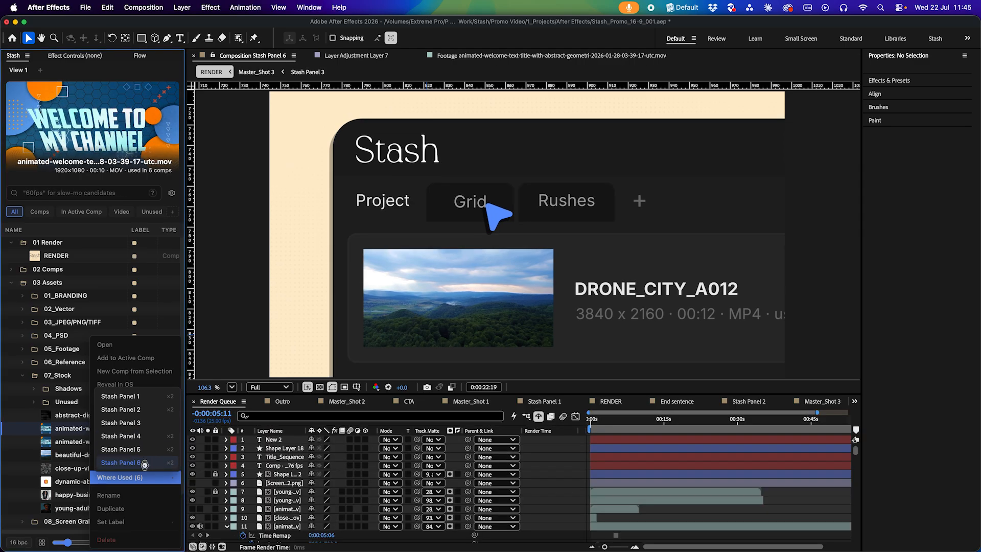
click(691, 420)
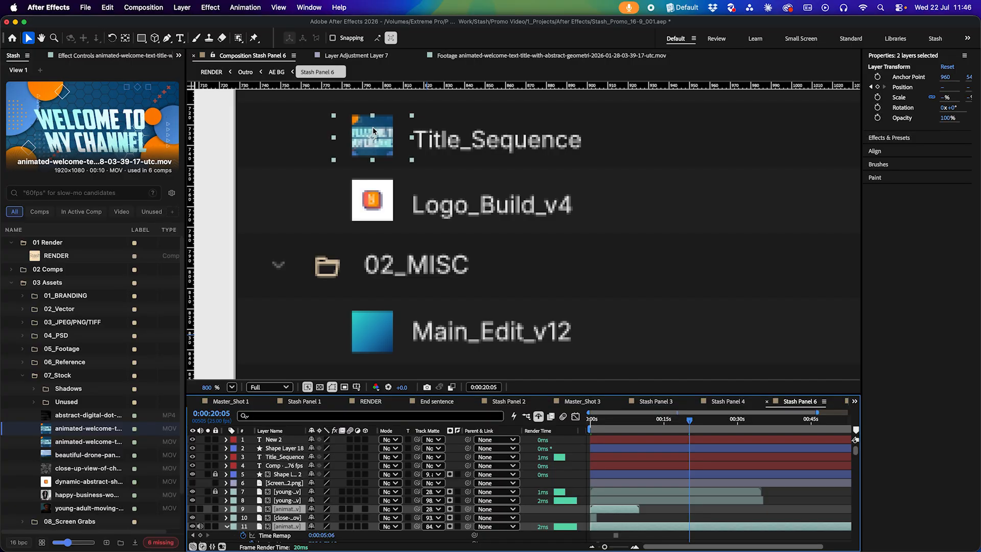
Expand 03 Assets and its 03_JPEG/PNG/TIFF subfolder in the Stash panel tree
right_click(86, 429)
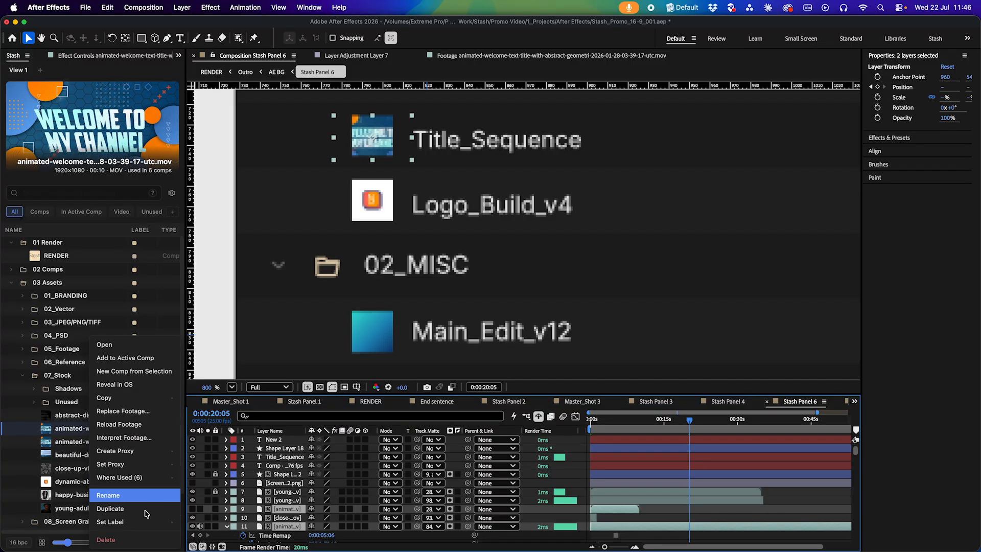
mouse_move(133, 525)
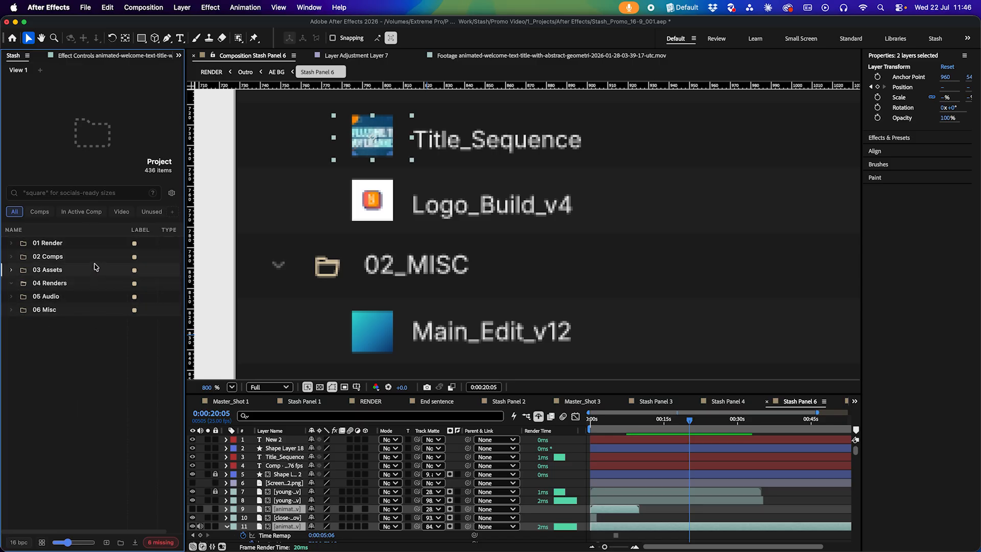
click(54, 257)
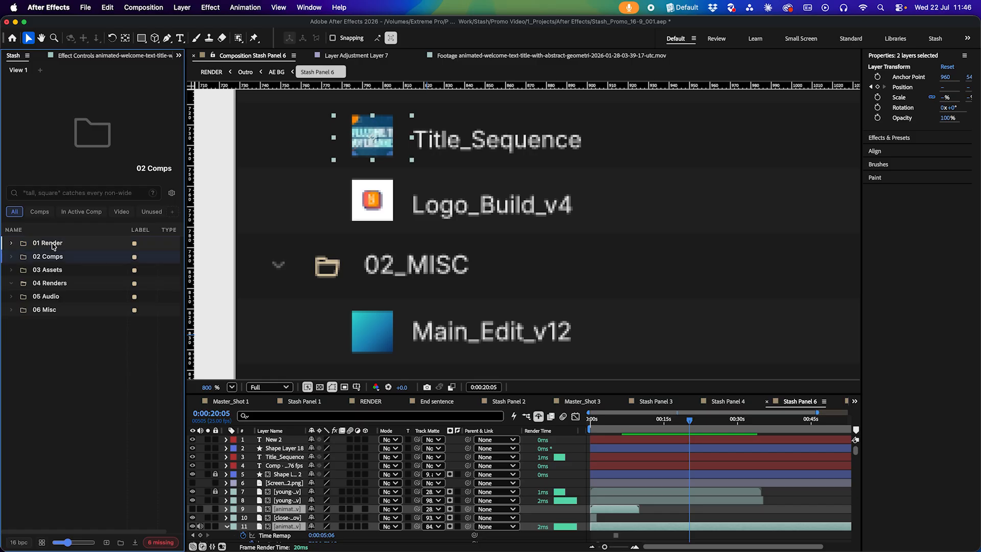
key(Down)
key(Right)
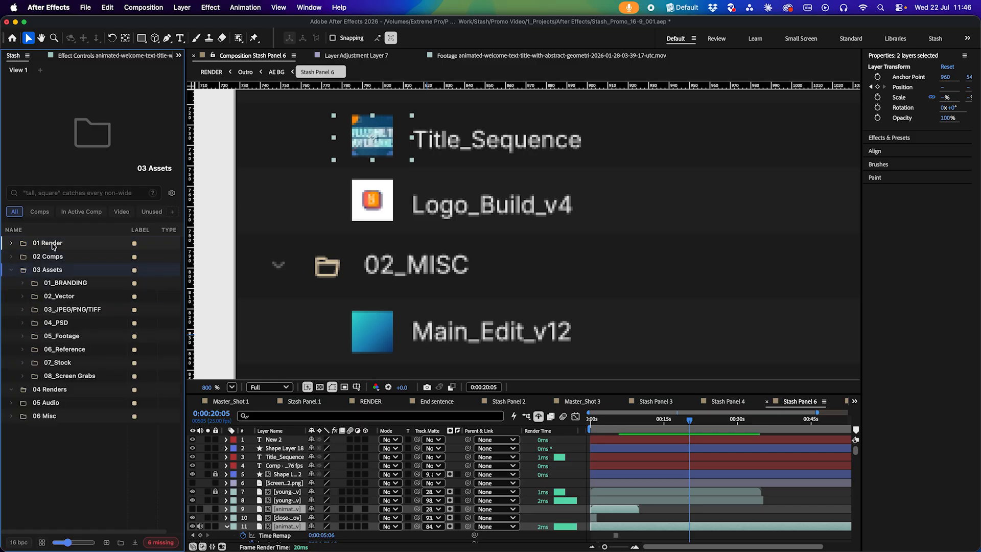
key(Left)
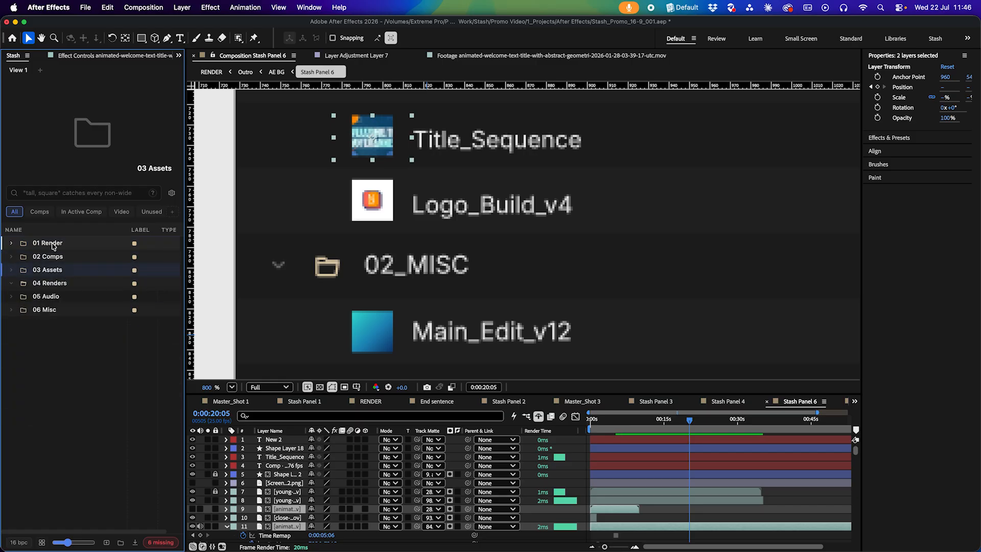
key(Right)
key(Down)
key(Down)
key(Down)
key(Right)
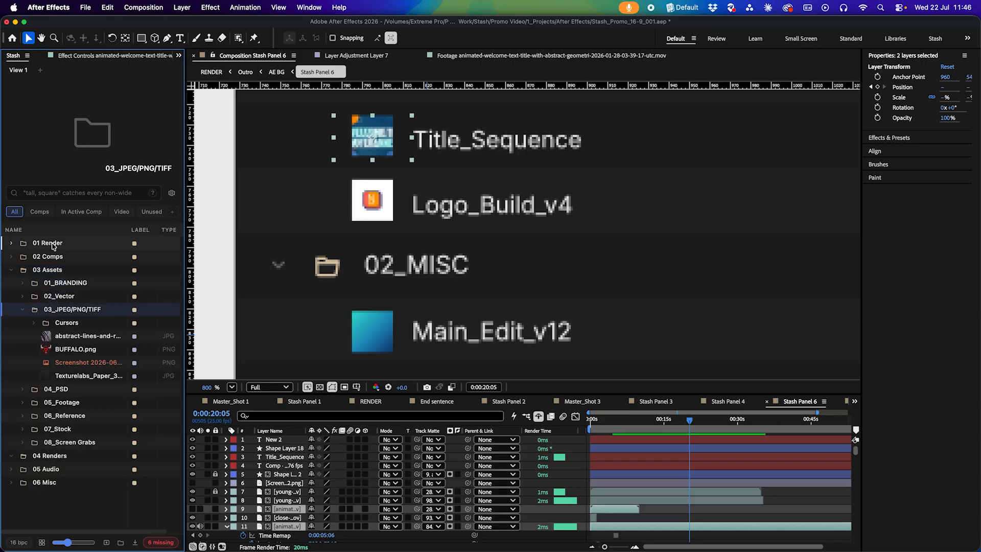
Rename the BUFFALO.png image in 03_JPEG/PNG/TIFF as Bear
key(Down)
key(Down)
key(Down)
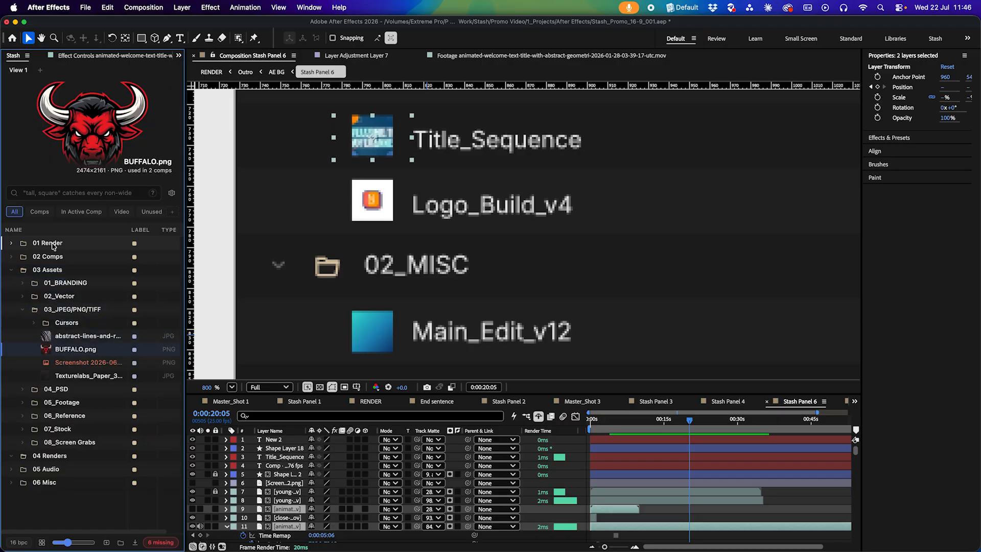
key(Return)
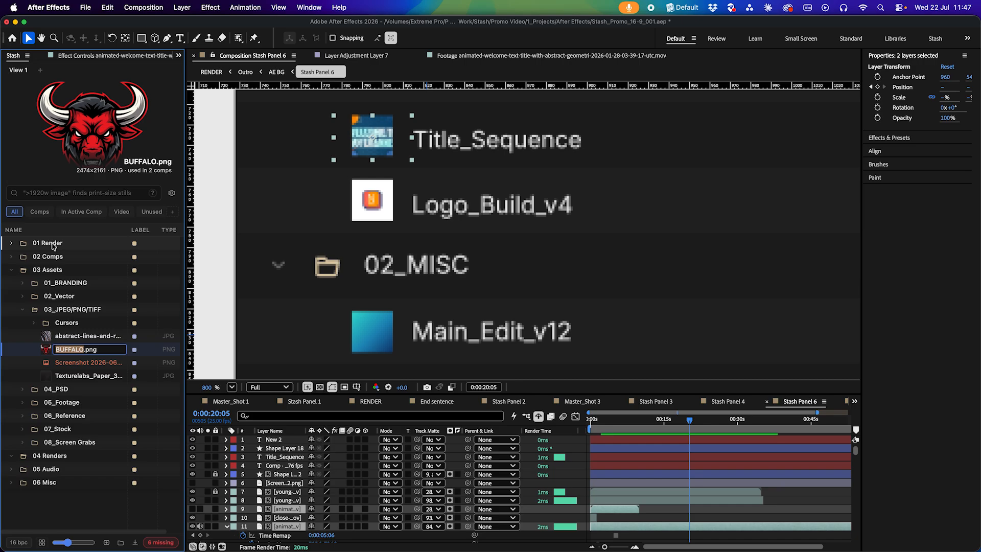
text(Bear)
key(Return)
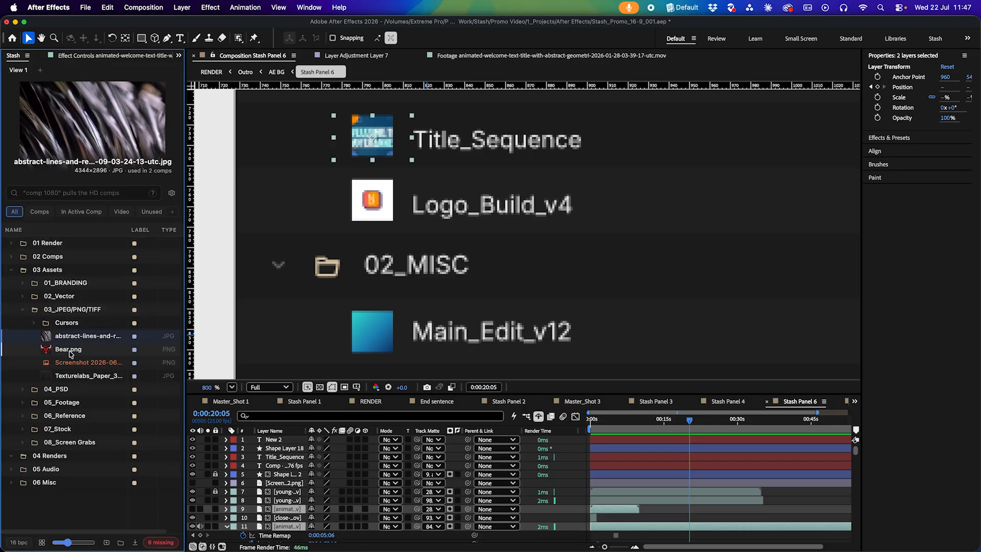
Undo the Bear rename and duplicate the BUFFALO.png image in the Stash panel
key(super+z)
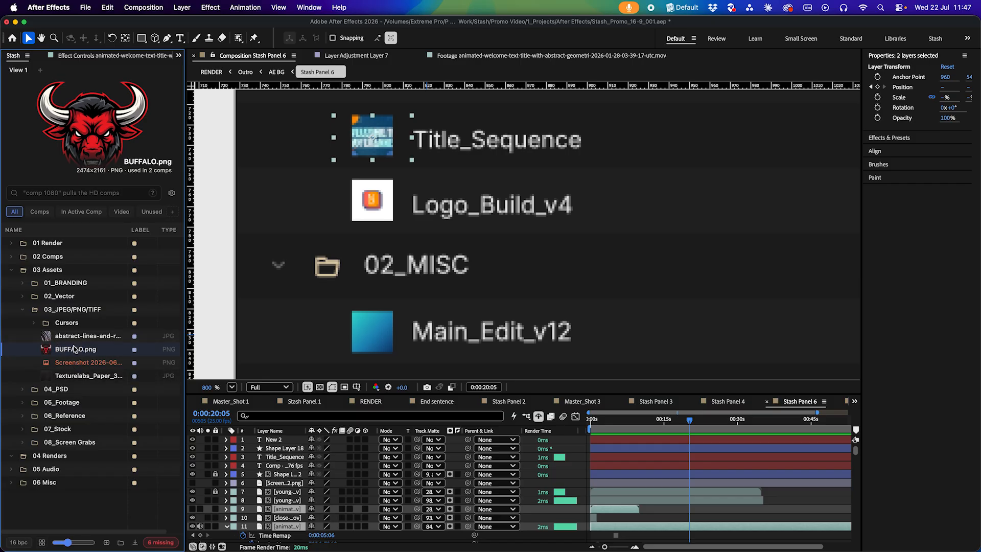
key(super+d)
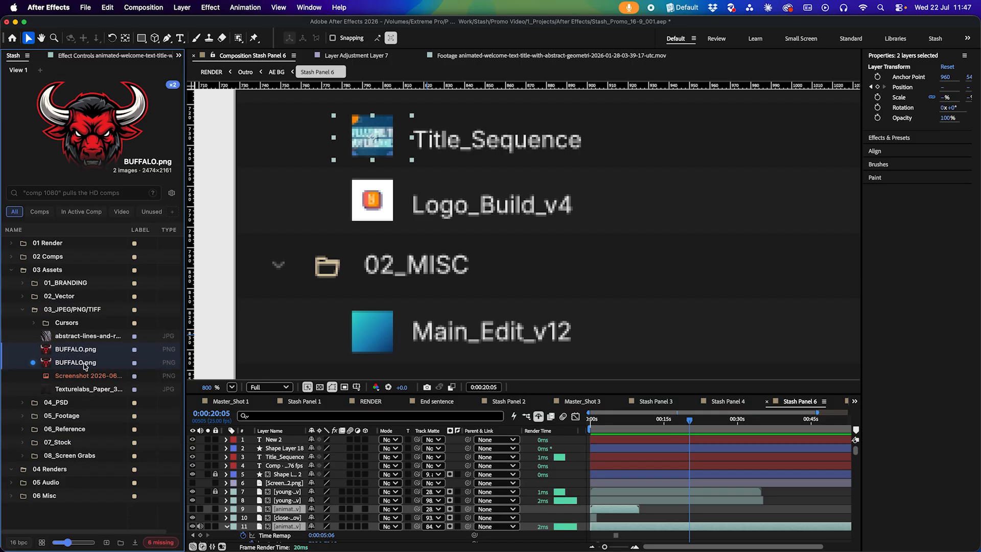
Add the duplicated BUFFALO.png image from the Stash panel into the Stash Panel 6 composition timeline
key(Down)
key(Down)
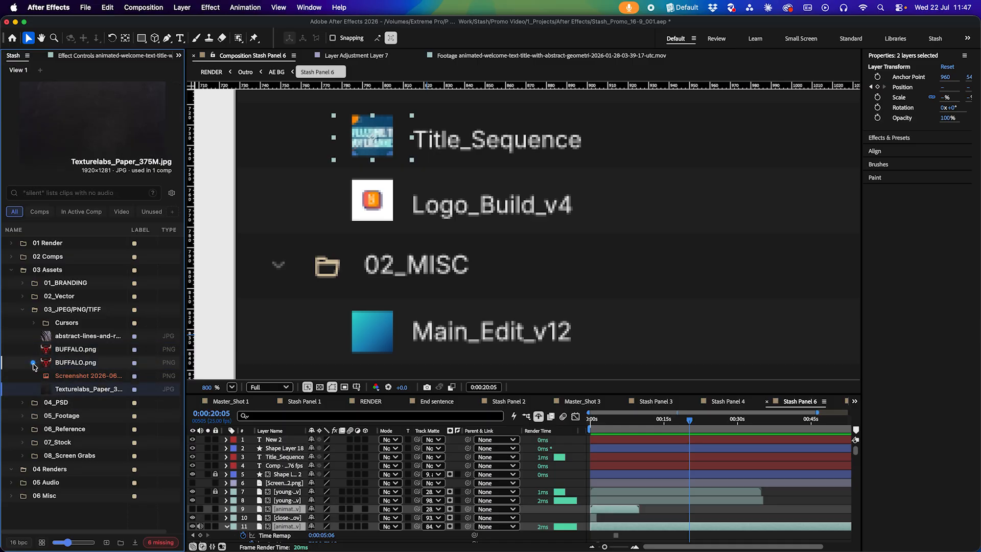
click(73, 363)
drag(68, 365, 681, 471)
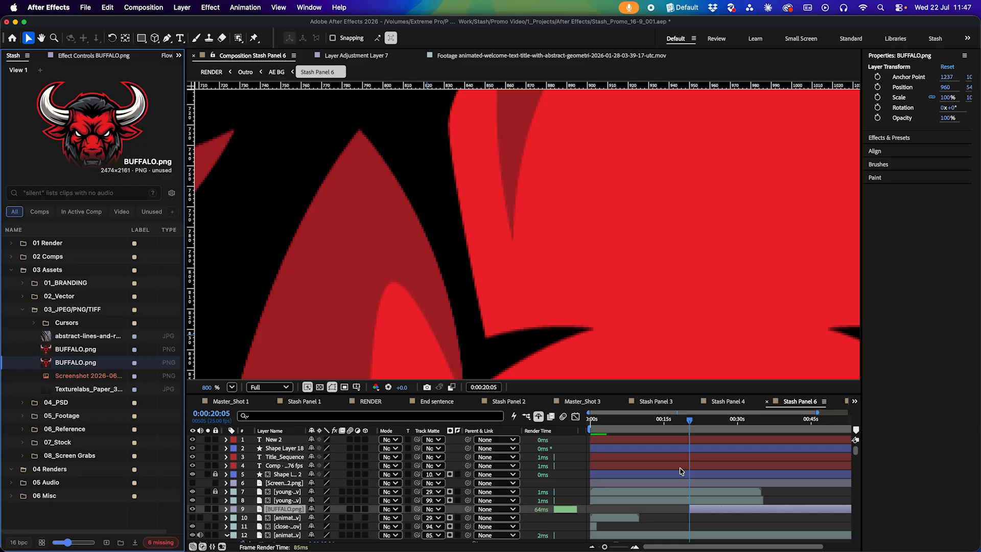
scroll(727, 509, down, 1)
scroll(561, 193, down, 6)
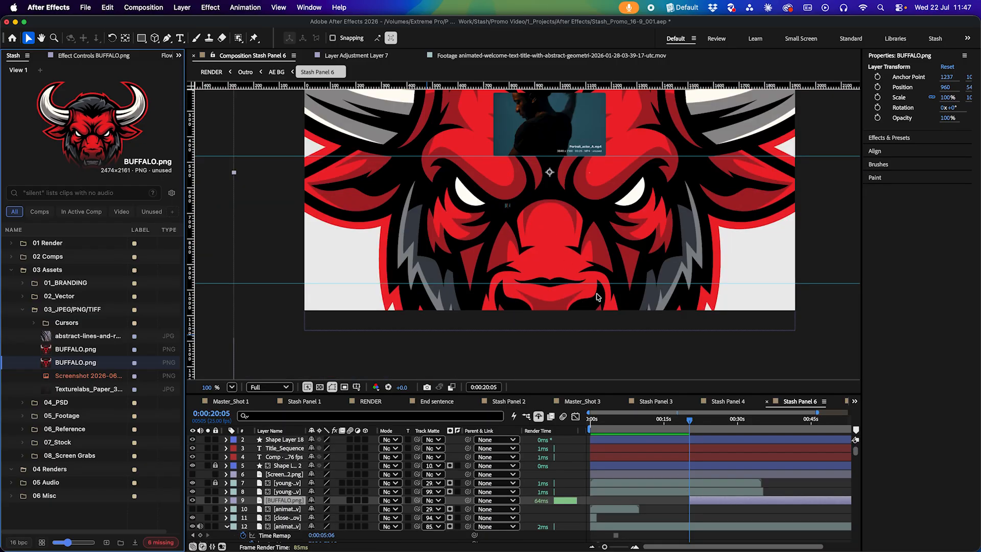
scroll(718, 493, down, 1)
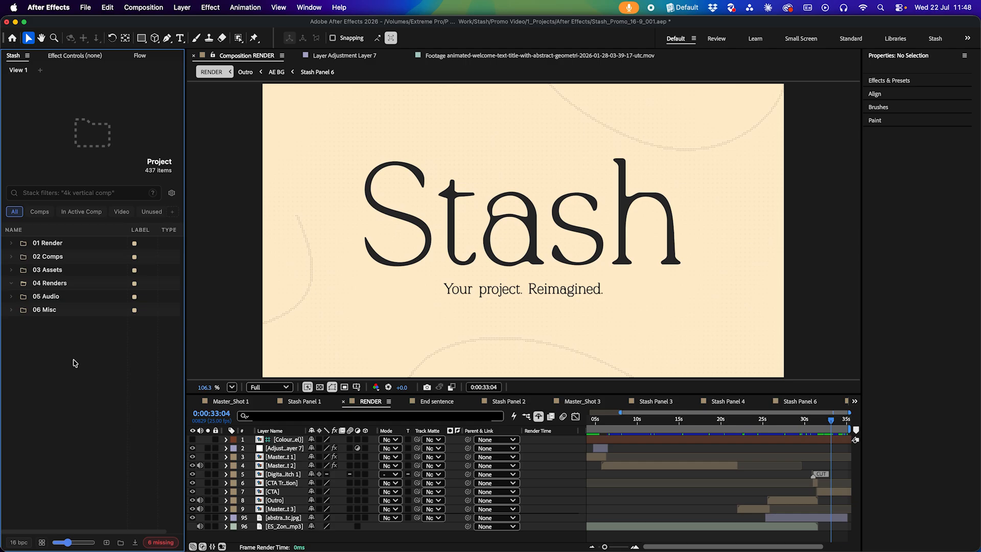
Open the Stash settings and switch the theme through Darker and Lighter back to Default
click(173, 193)
mouse_move(49, 122)
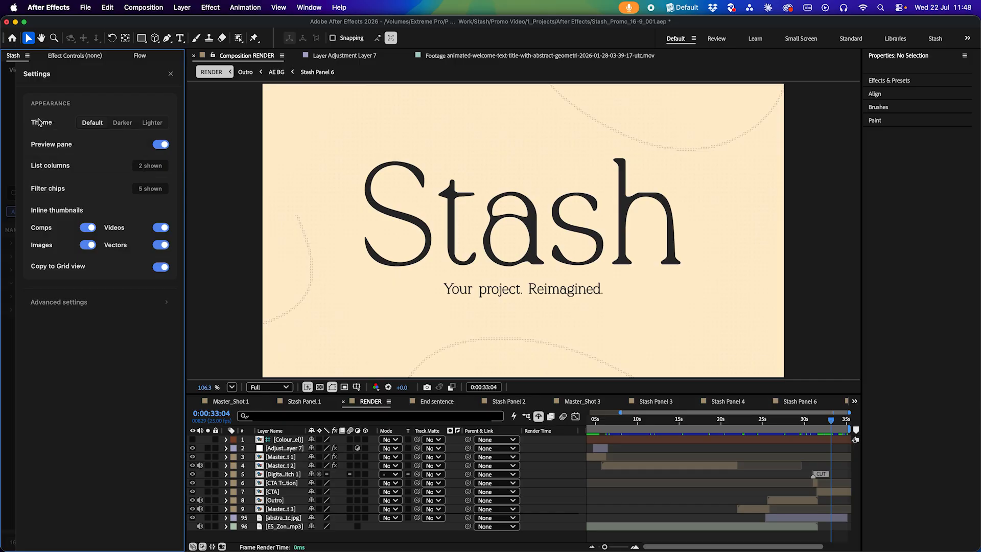
mouse_move(43, 163)
click(122, 124)
click(147, 125)
click(92, 122)
Turn the Stash preview pane off, then reopen the settings and turn it back on
click(158, 148)
click(7, 298)
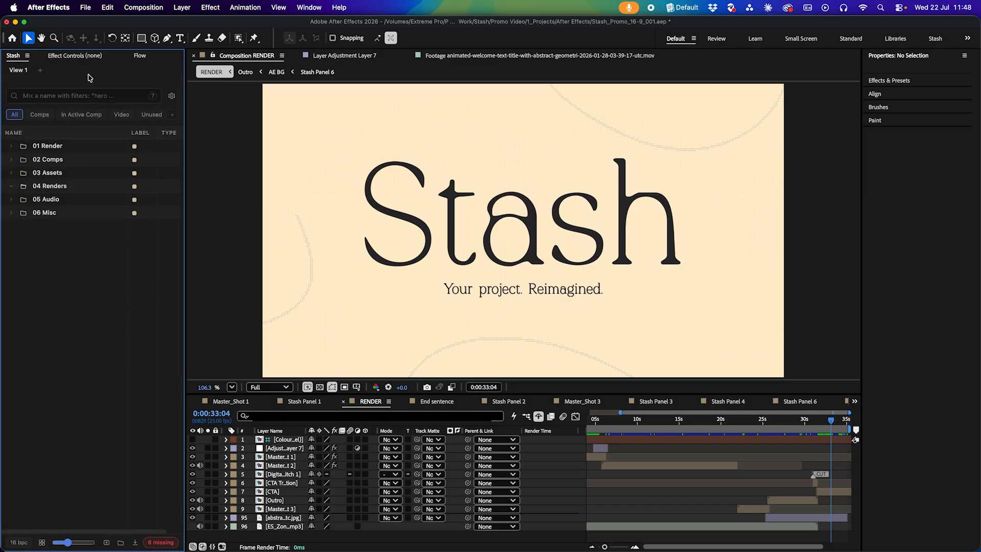
click(172, 95)
click(159, 146)
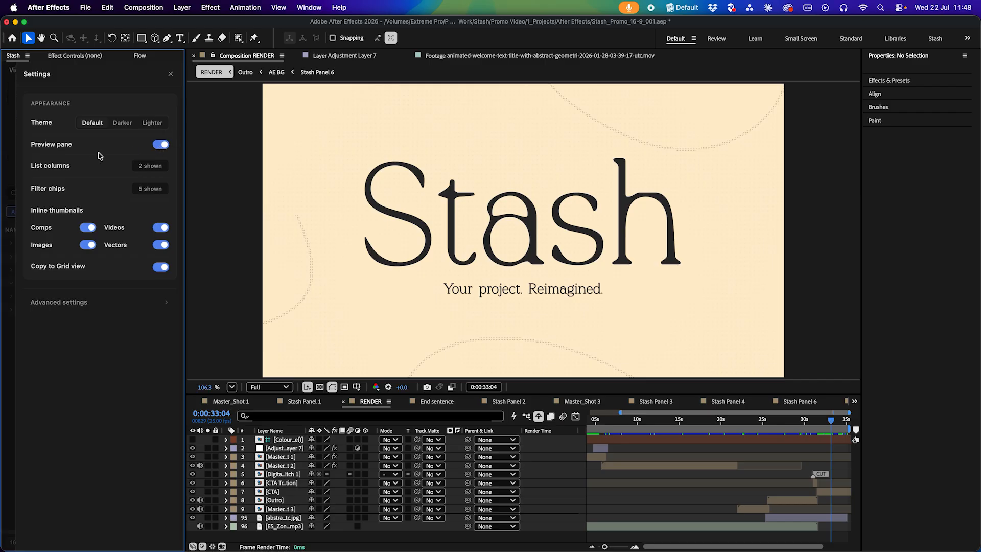
Set the list columns to show Label and Media Duration only, hiding the Type column
click(149, 167)
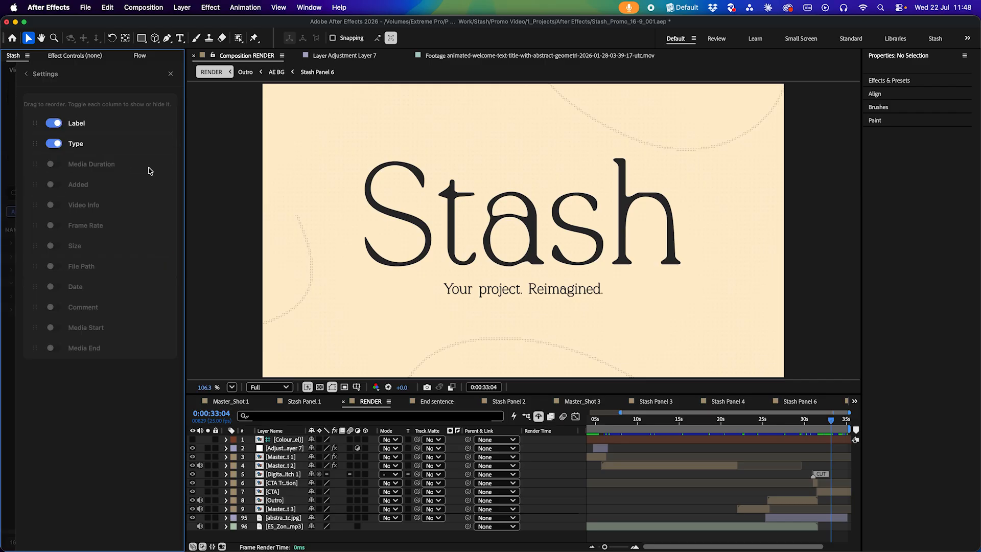
click(13, 306)
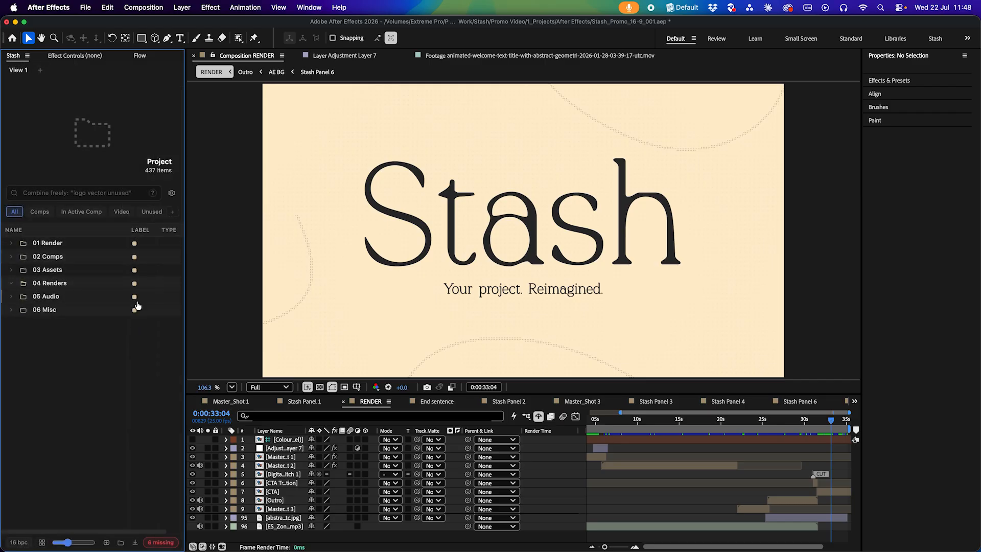
click(168, 195)
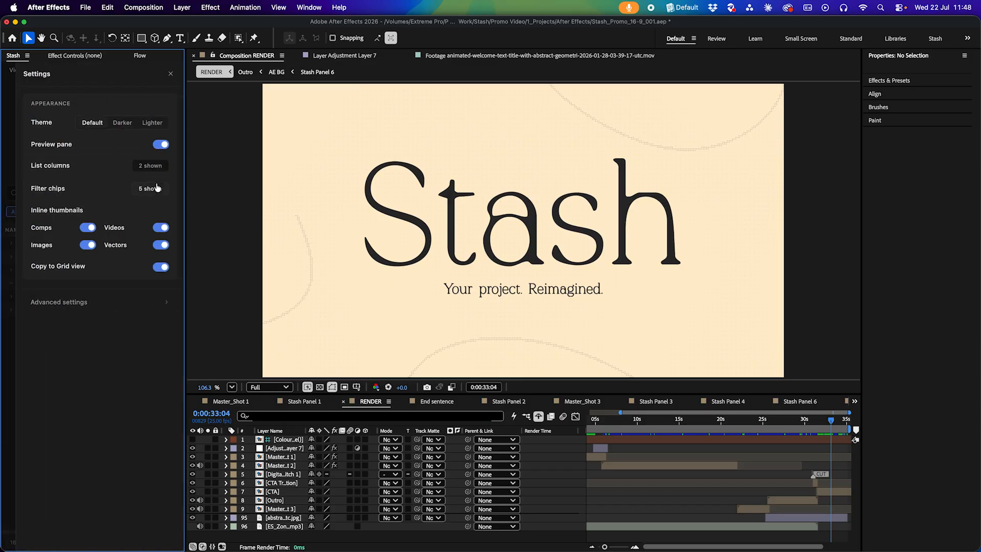
click(150, 167)
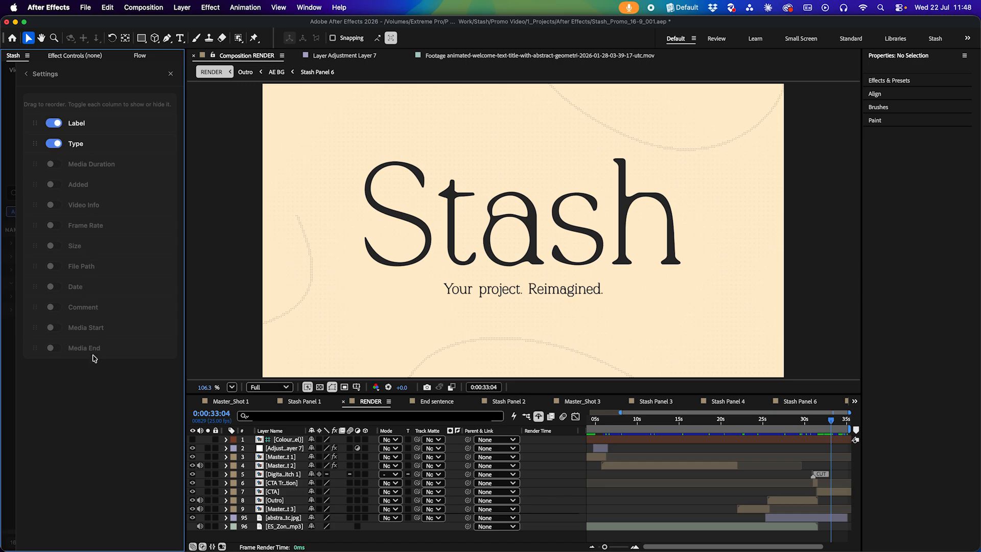
click(56, 144)
click(54, 123)
click(54, 164)
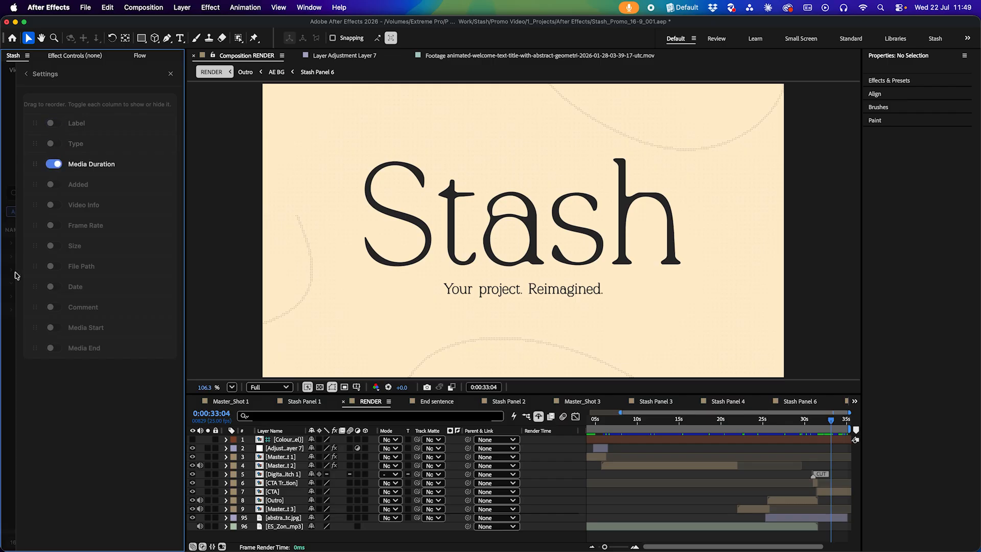
click(6, 277)
mouse_move(127, 229)
mouse_down()
mouse_move(77, 239)
mouse_move(120, 248)
mouse_up()
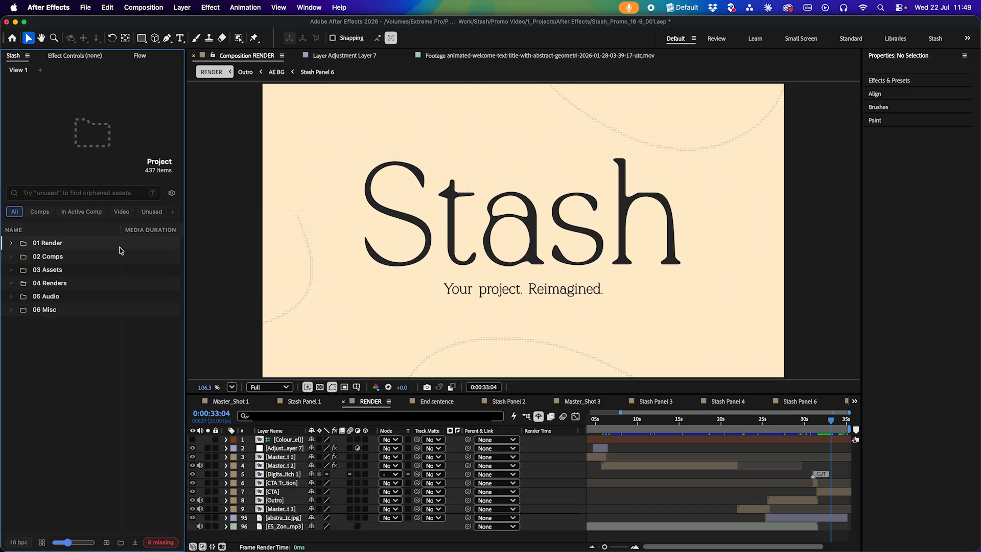
Open the filter chips settings to review the built-in and custom chips, then close settings
click(172, 194)
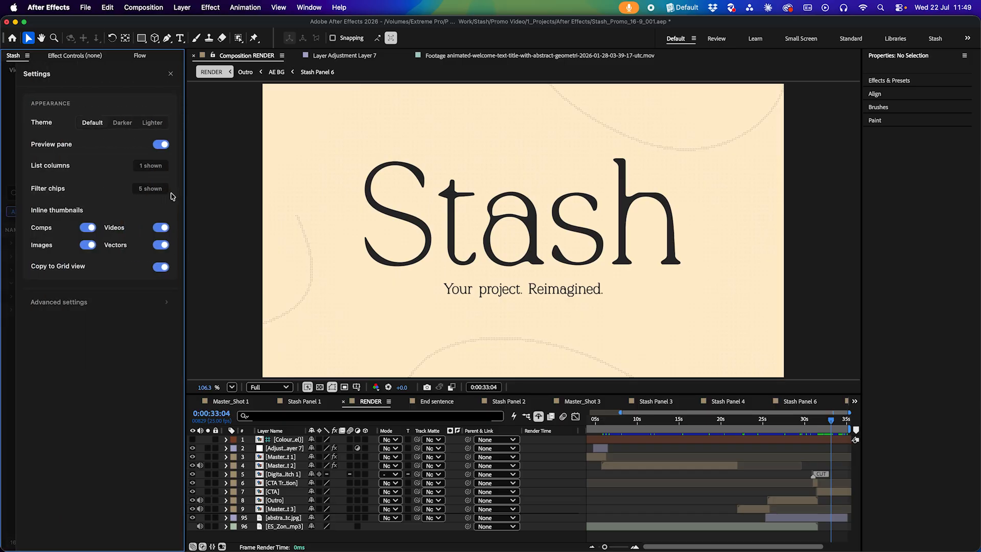
click(143, 189)
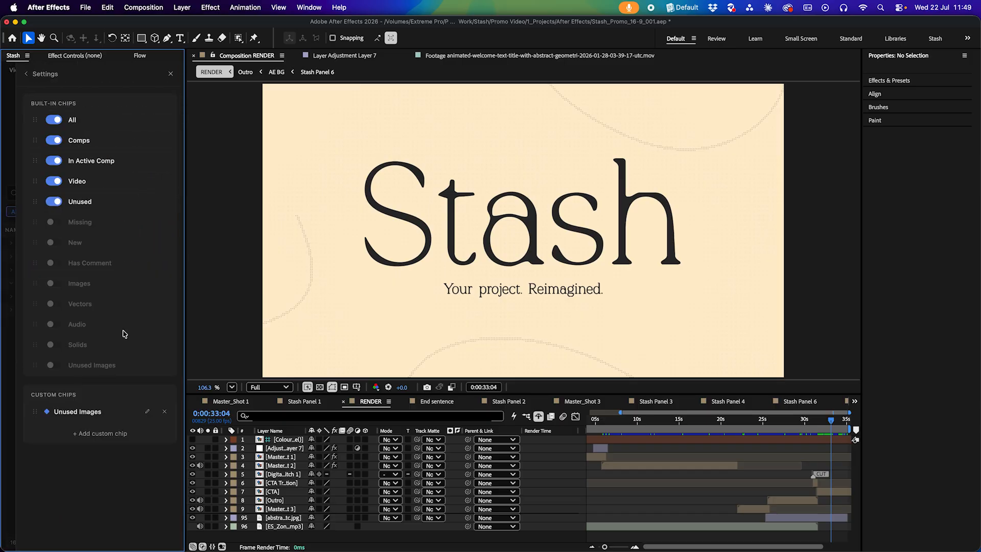
click(176, 74)
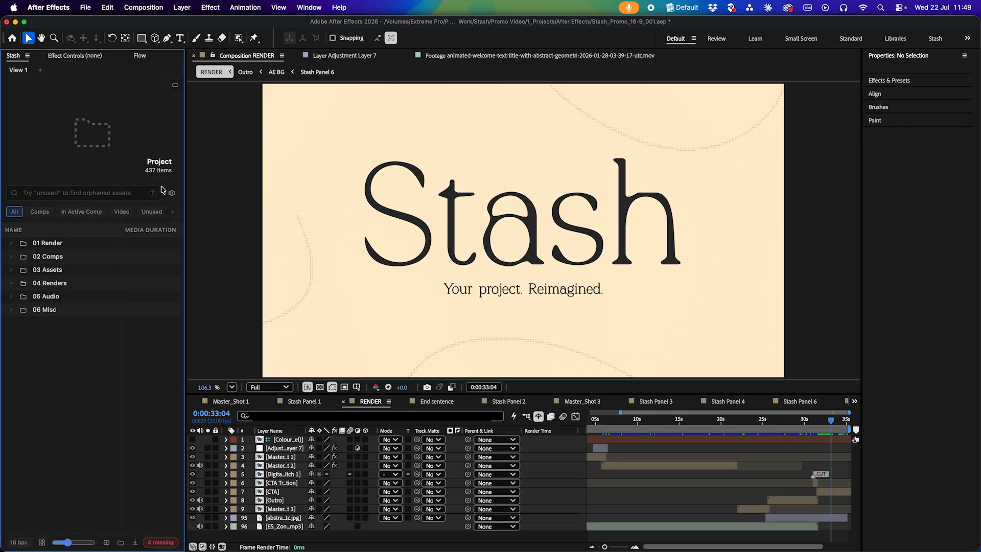
Open the advanced settings and toggle the Tint rows by label option, then close settings
click(171, 194)
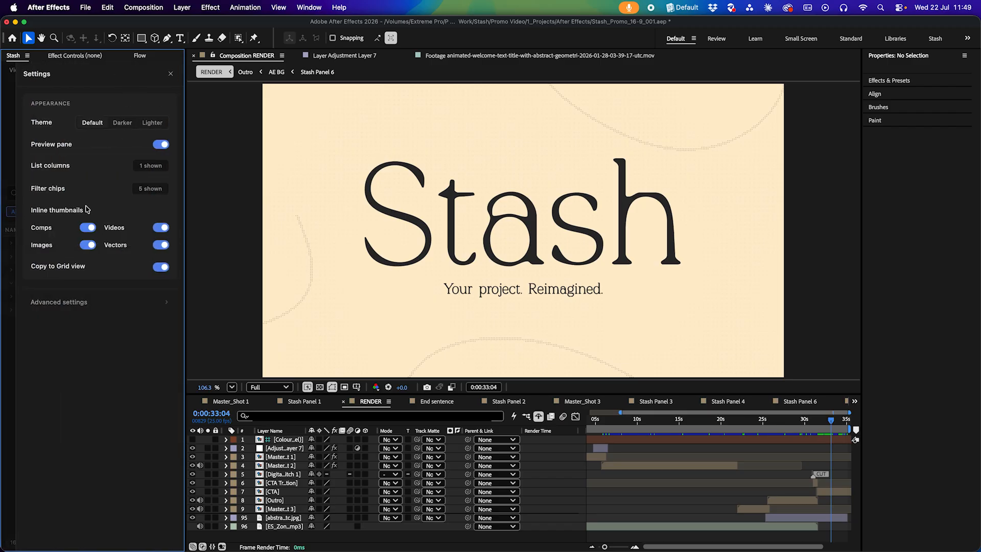
click(78, 305)
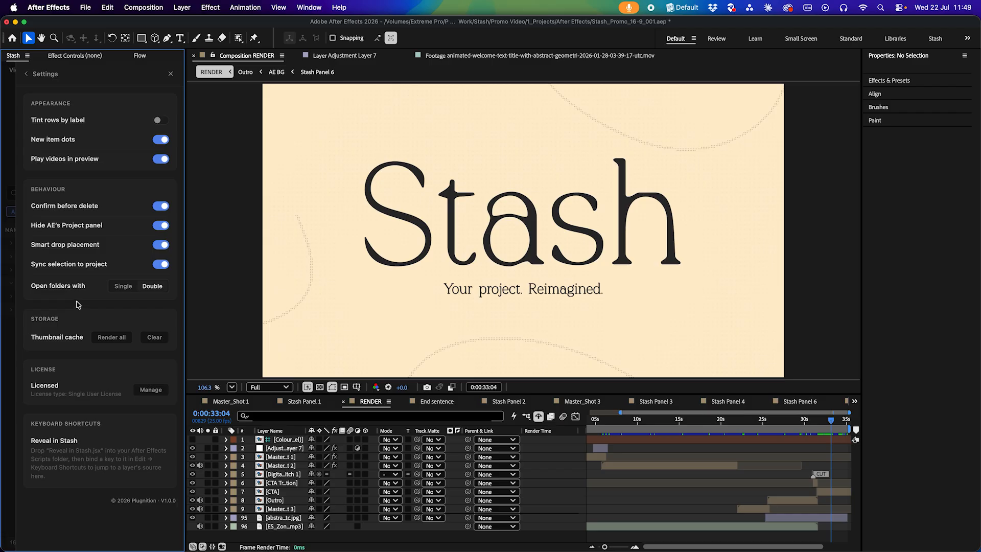
mouse_move(70, 125)
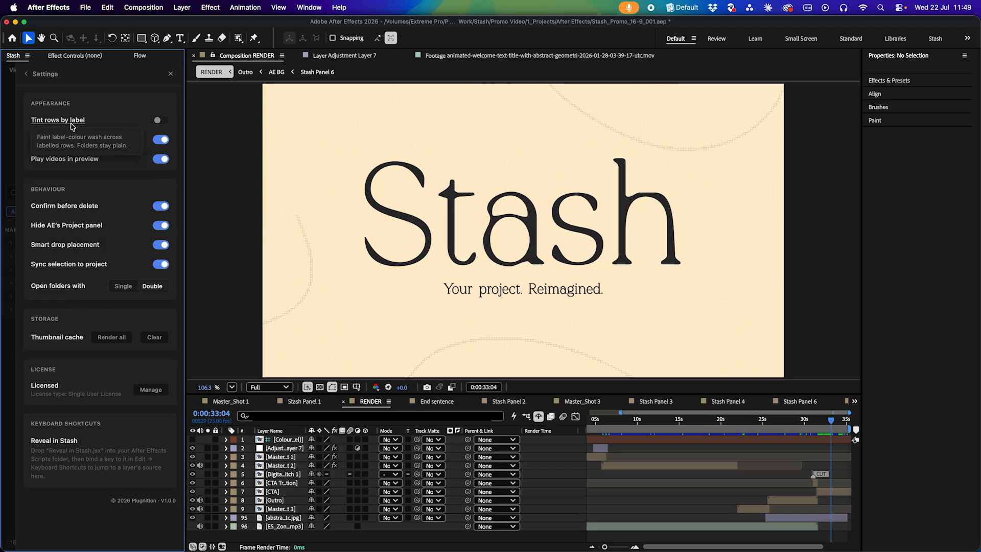
click(160, 120)
click(9, 228)
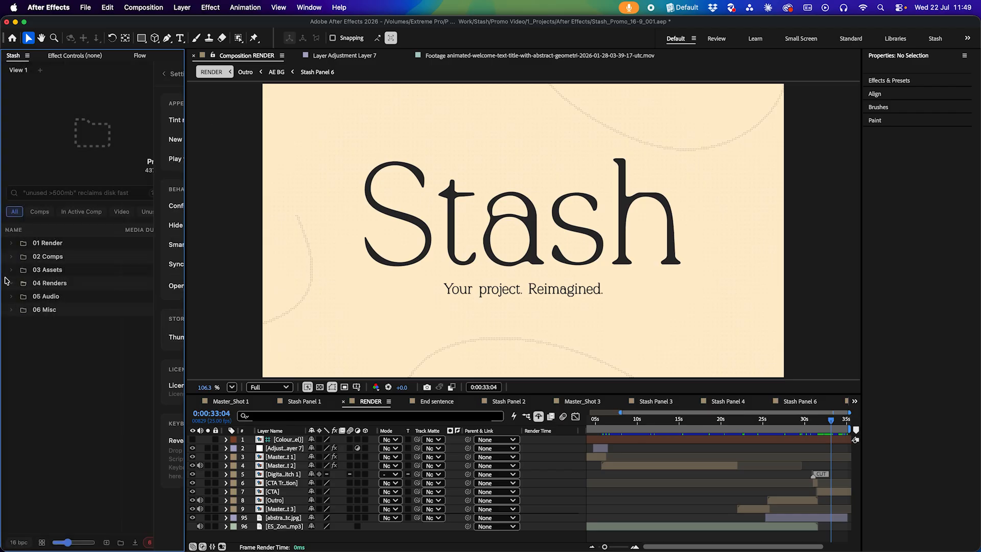
Expand the 02 Comps folder in the Stash panel tree
click(55, 257)
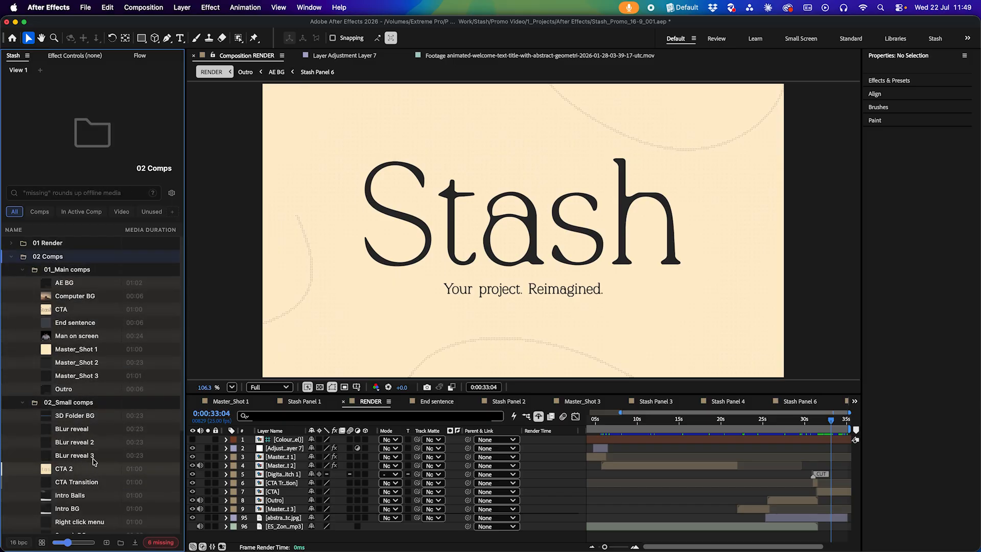
scroll(92, 449, down, 6)
scroll(92, 455, up, 6)
Enable the Label list column and reorder it above Media Duration, then close settings
click(170, 194)
click(163, 165)
click(52, 143)
drag(35, 144, 34, 123)
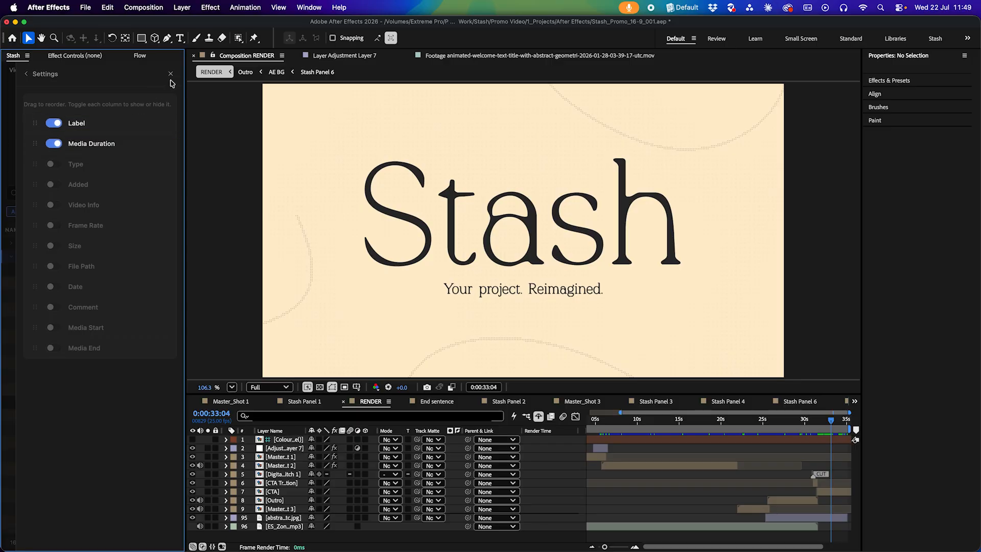
click(171, 74)
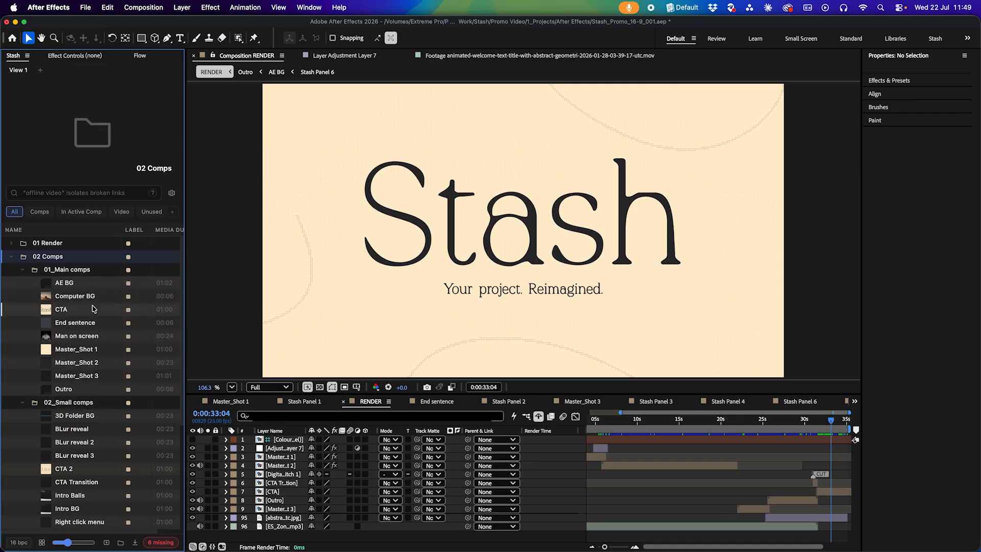
Set a label colour on the Master_Shot 1 comp from its context menu
right_click(78, 352)
mouse_move(108, 502)
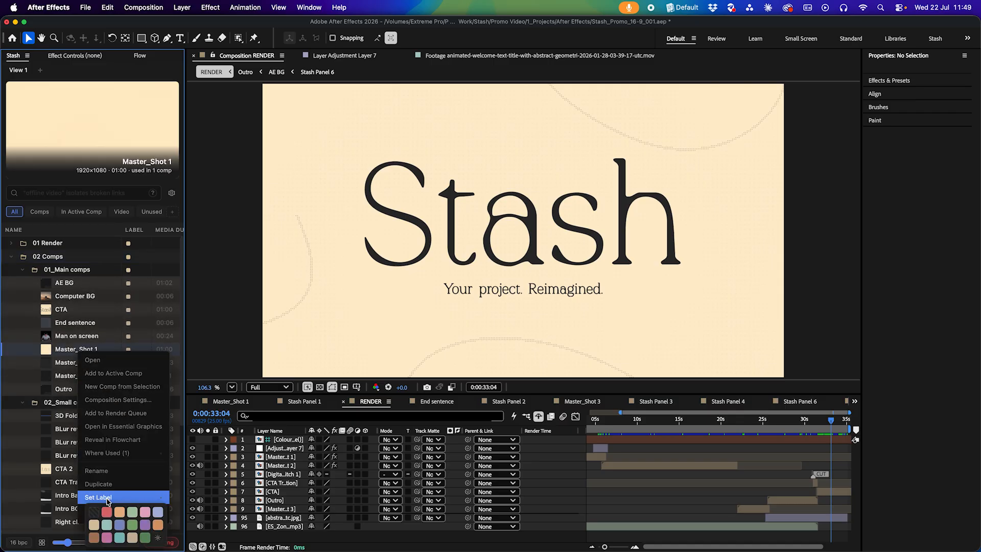
click(107, 525)
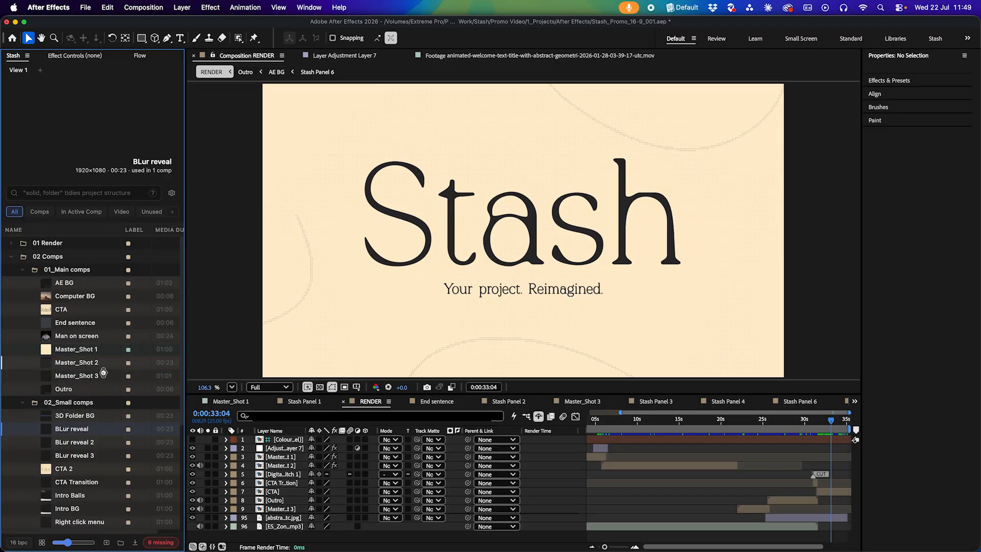
Reopen the Stash advanced settings and review the behaviour options
click(172, 195)
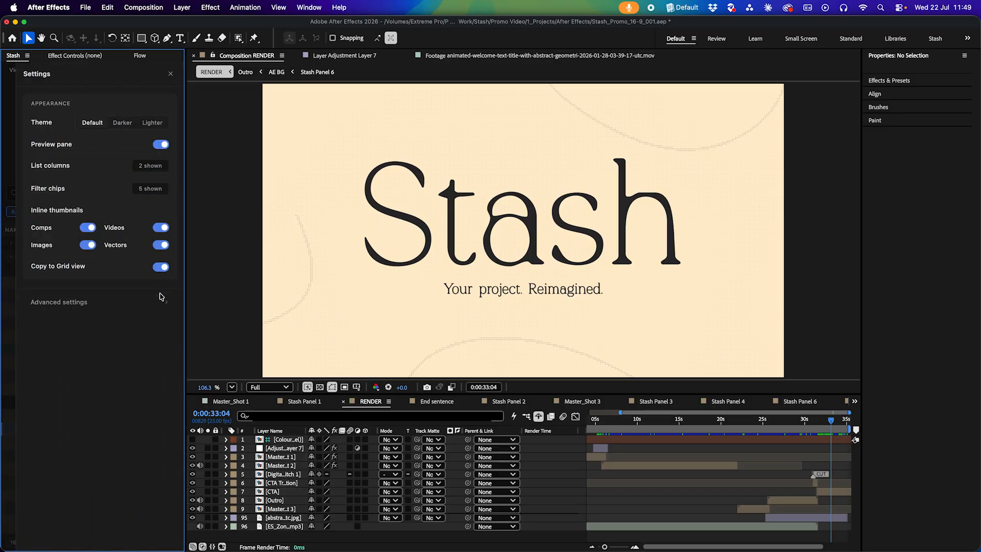
click(161, 122)
mouse_move(55, 143)
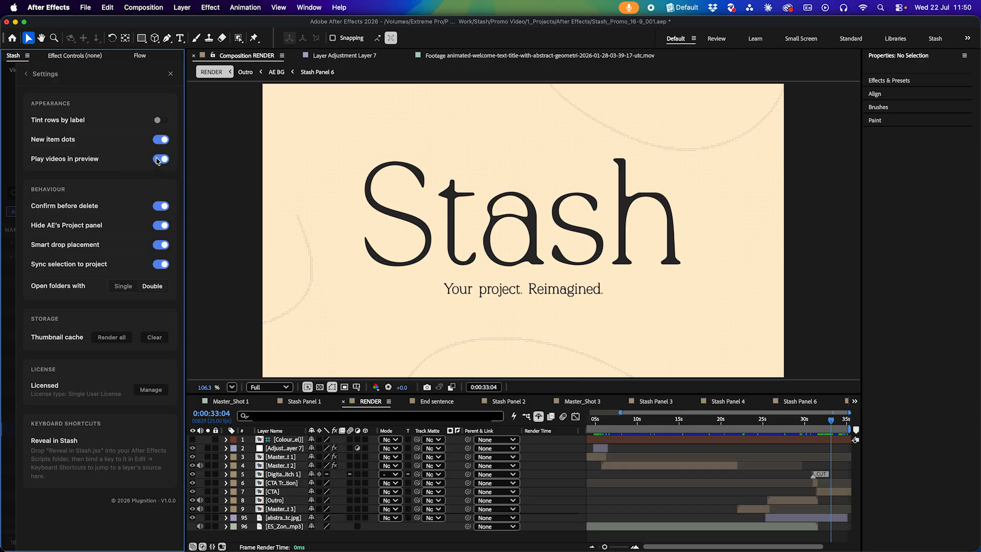
mouse_move(84, 206)
mouse_move(71, 227)
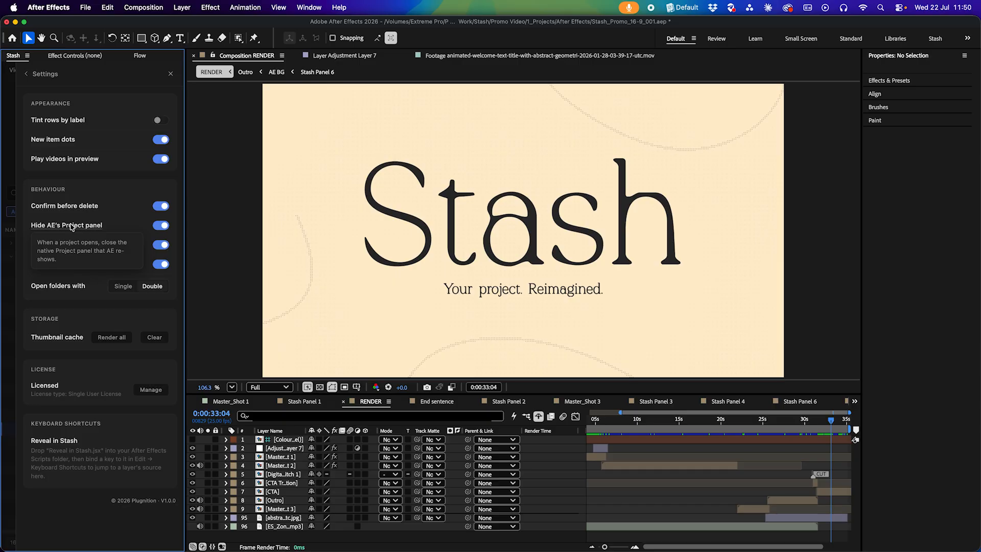
Open After Effects' own Project panel, then close it and the Stash settings
click(309, 7)
click(308, 210)
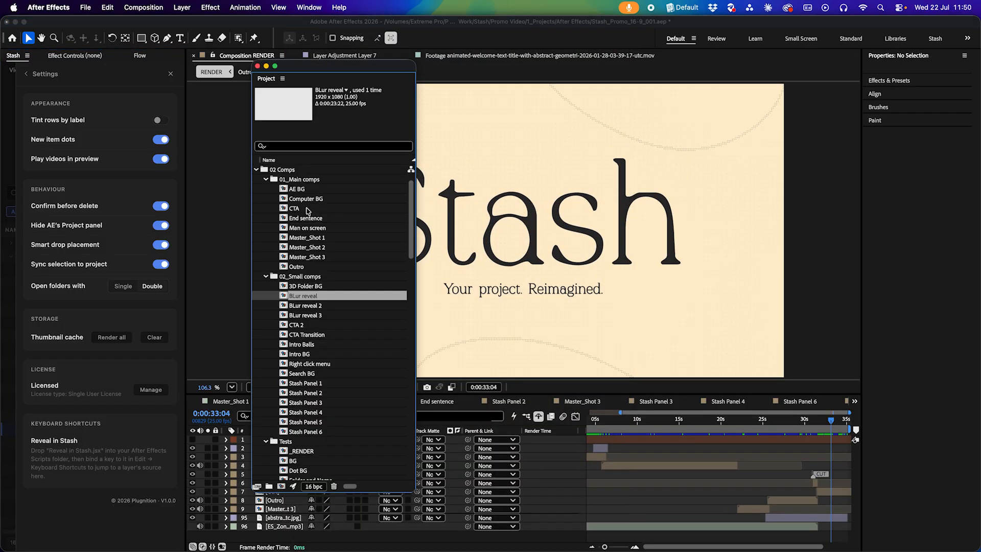
click(258, 66)
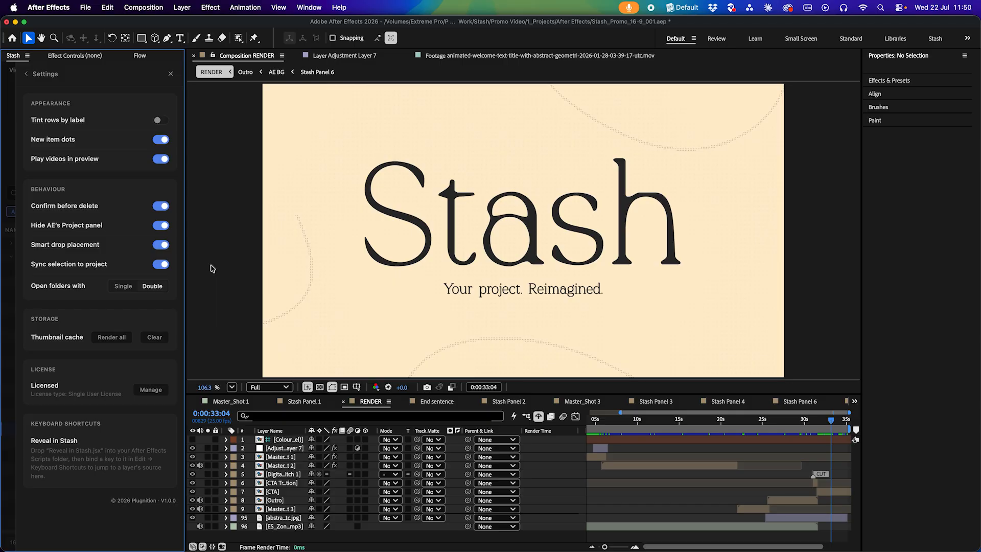
mouse_move(61, 249)
click(11, 305)
Move the playhead to about 13 seconds and drop the BLur reveal comp into the RENDER timeline
drag(718, 425, 665, 422)
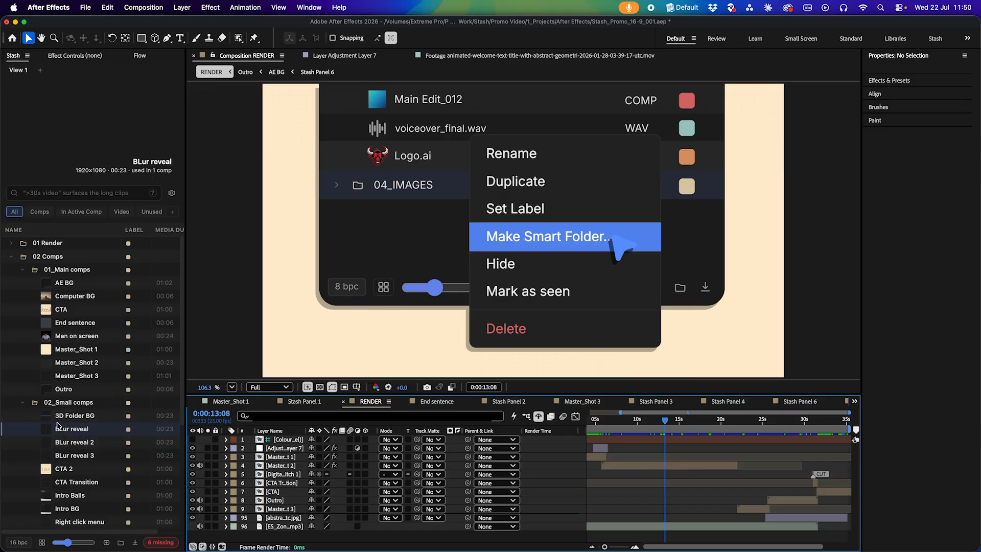
click(655, 469)
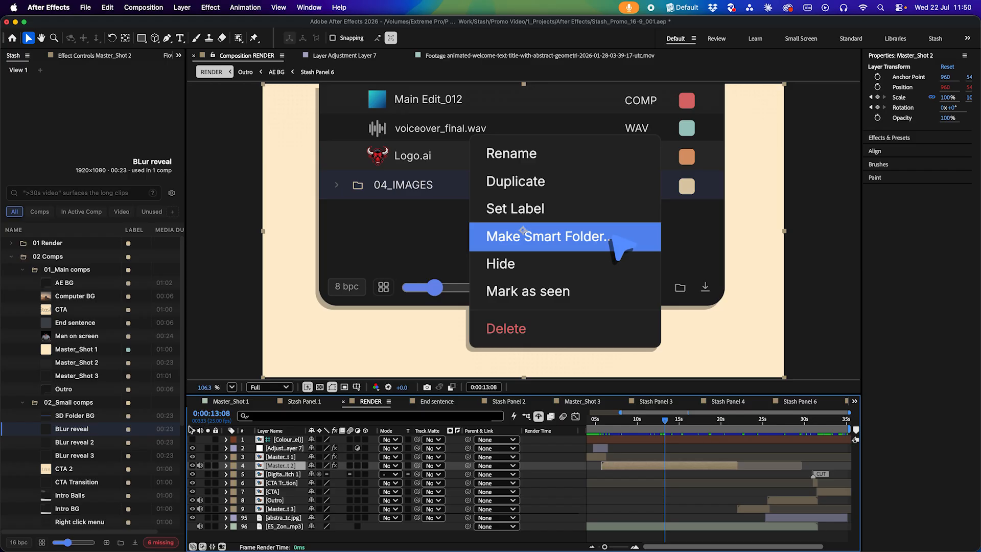
drag(84, 429, 560, 451)
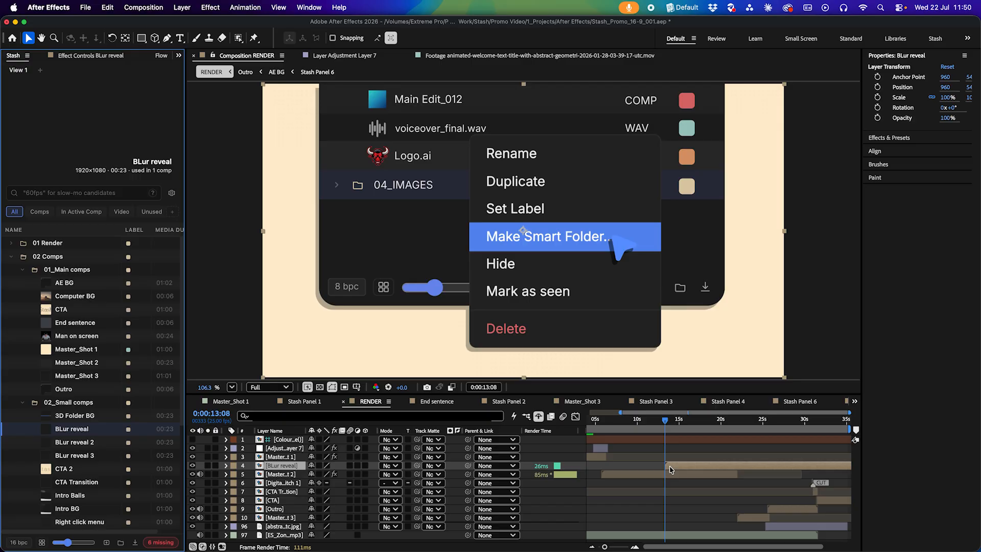
Delete the added BLur reveal layer from the RENDER timeline
key(Delete)
click(39, 340)
click(708, 458)
click(709, 463)
key(Delete)
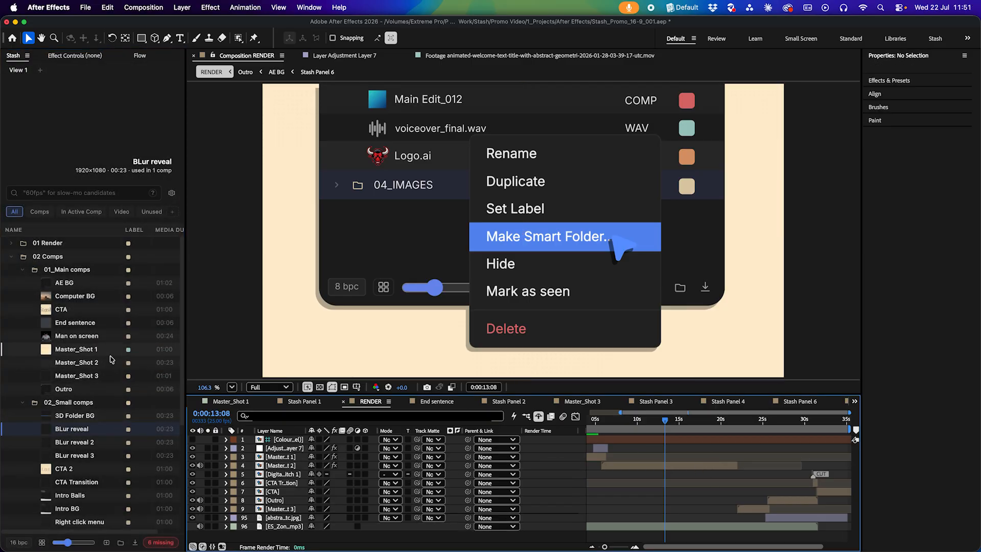
Open the Stash settings, inspect the thumbnail cache storage option, and close the settings
click(172, 194)
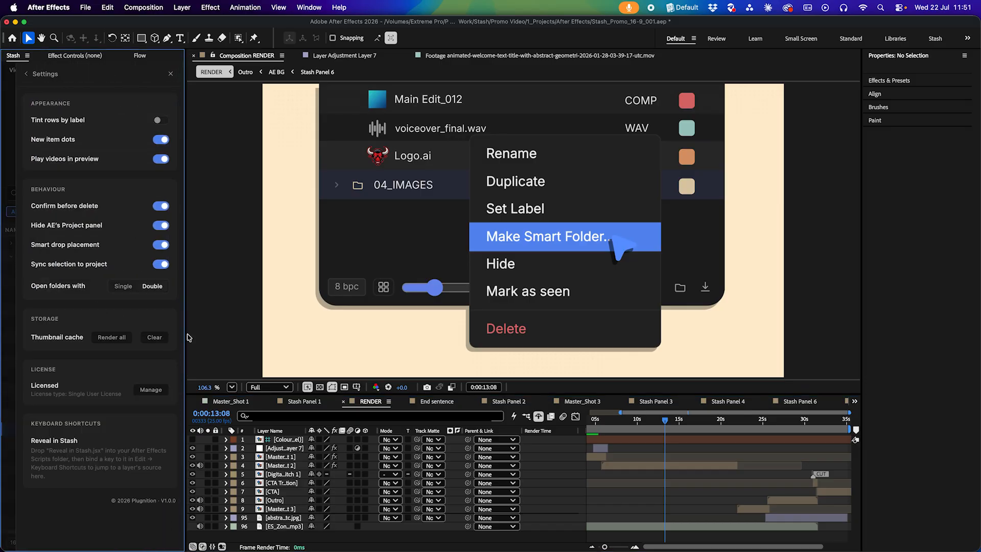
mouse_move(70, 264)
mouse_move(53, 338)
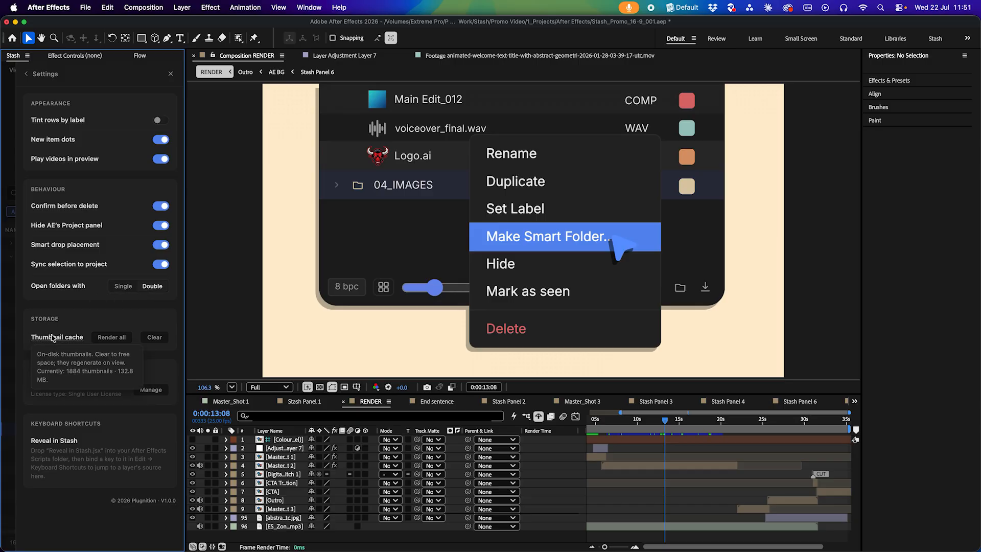
click(6, 342)
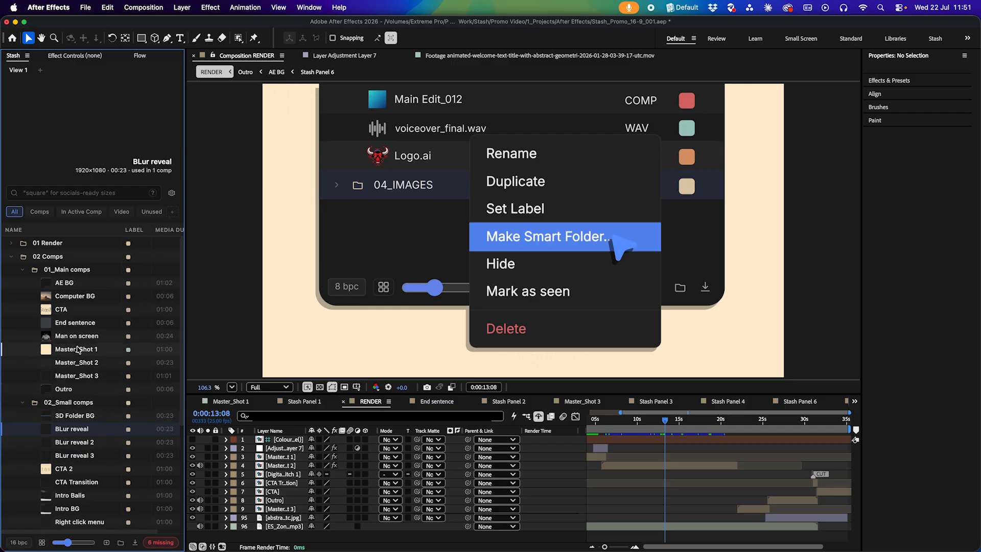
Reopen the Stash settings and open the licence management dialog
click(173, 194)
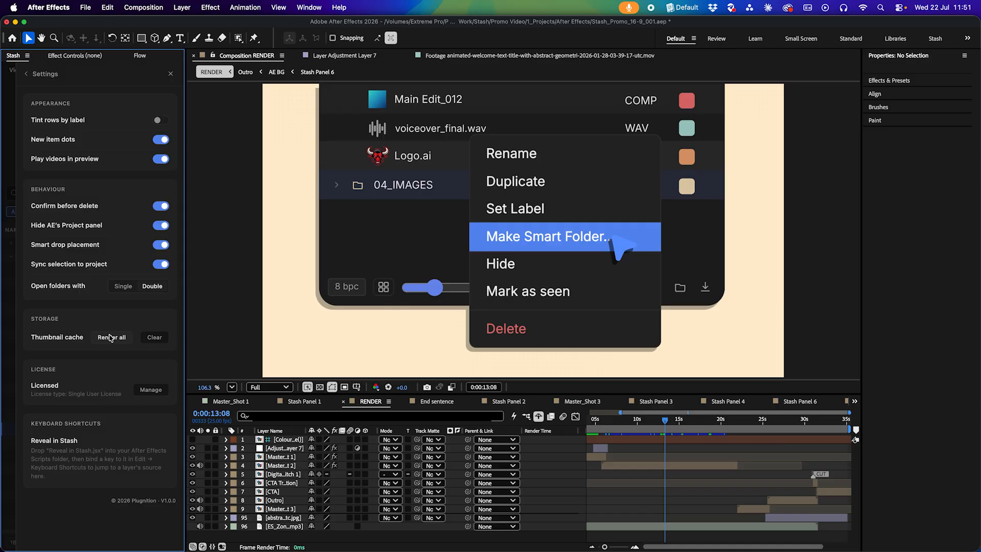
mouse_move(75, 340)
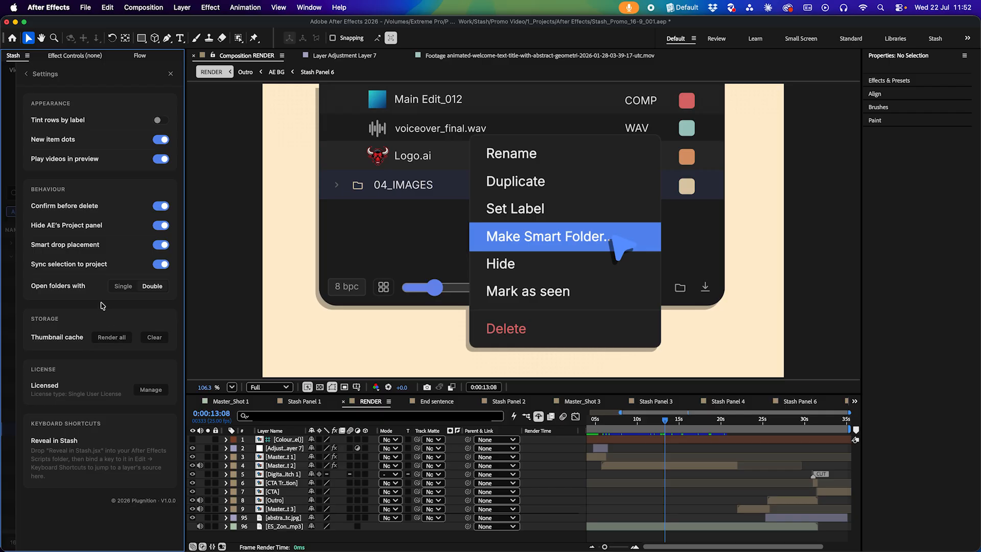
click(152, 391)
Widen the Stash panel and view the licence dialog's Support, Update, About and License tabs before closing the dialog
drag(184, 312, 306, 312)
click(104, 220)
click(138, 218)
click(174, 218)
click(61, 220)
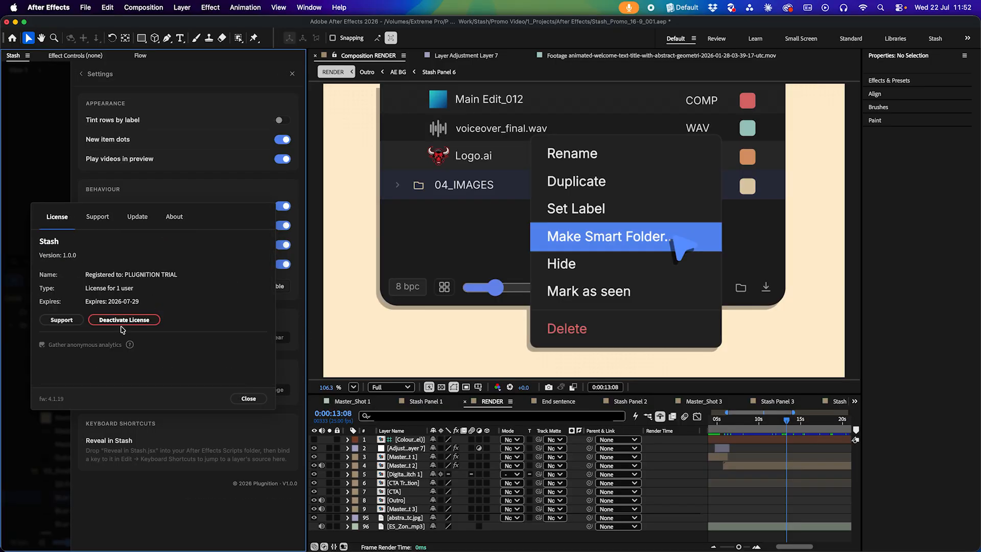
click(249, 400)
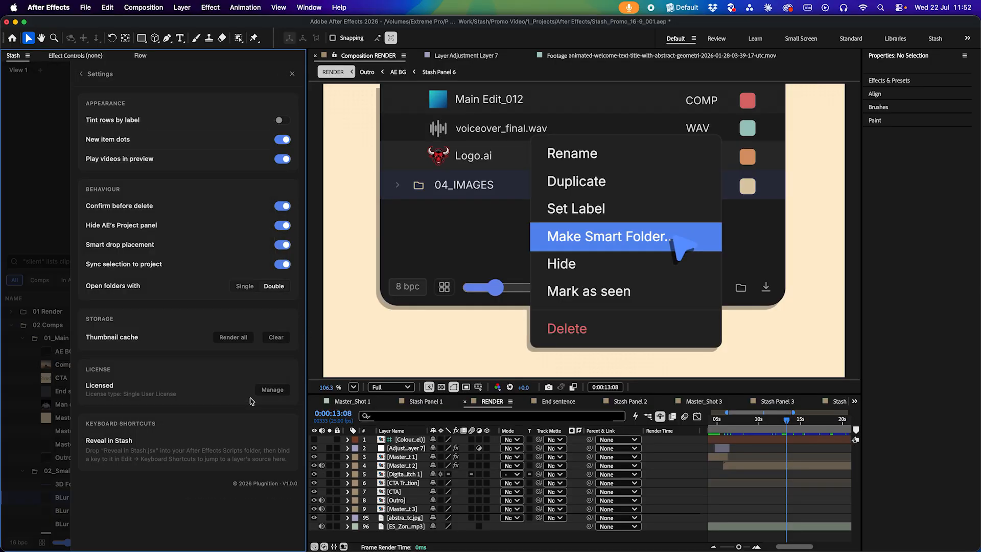